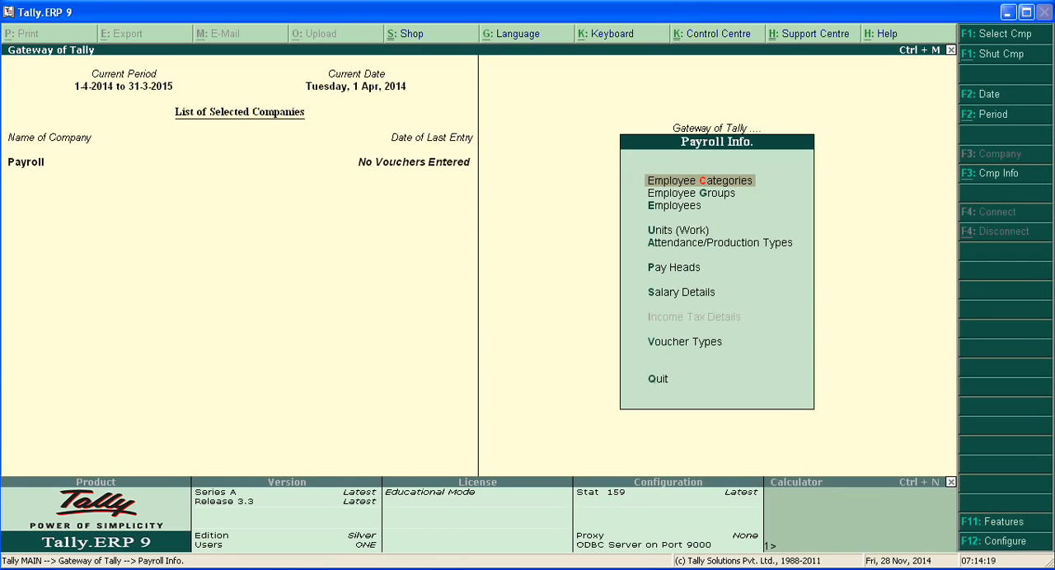
Open salary details creation in Payroll Info for the first employee listed under the Account group
key("Escape")
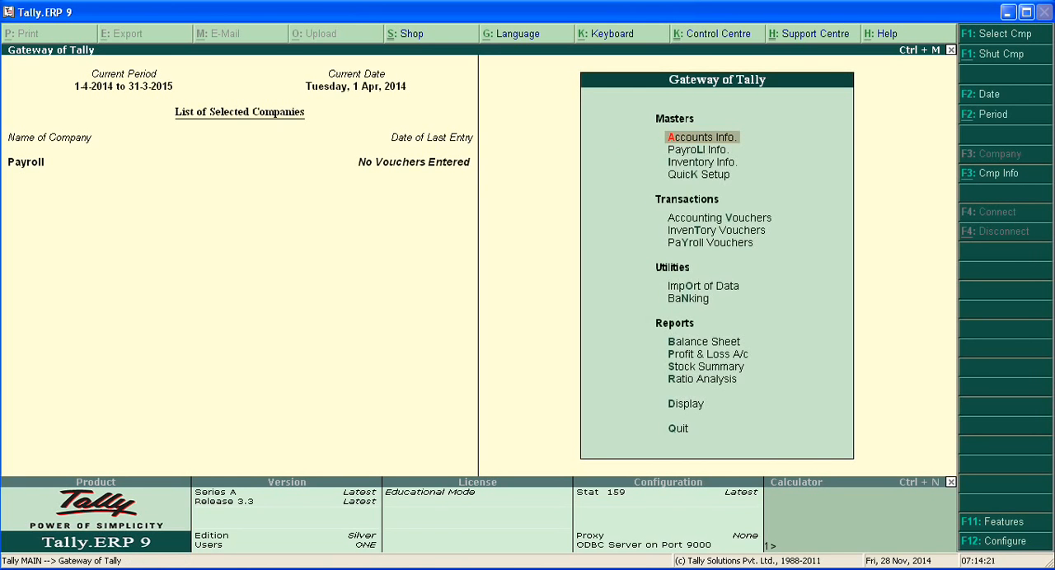
key("Down")
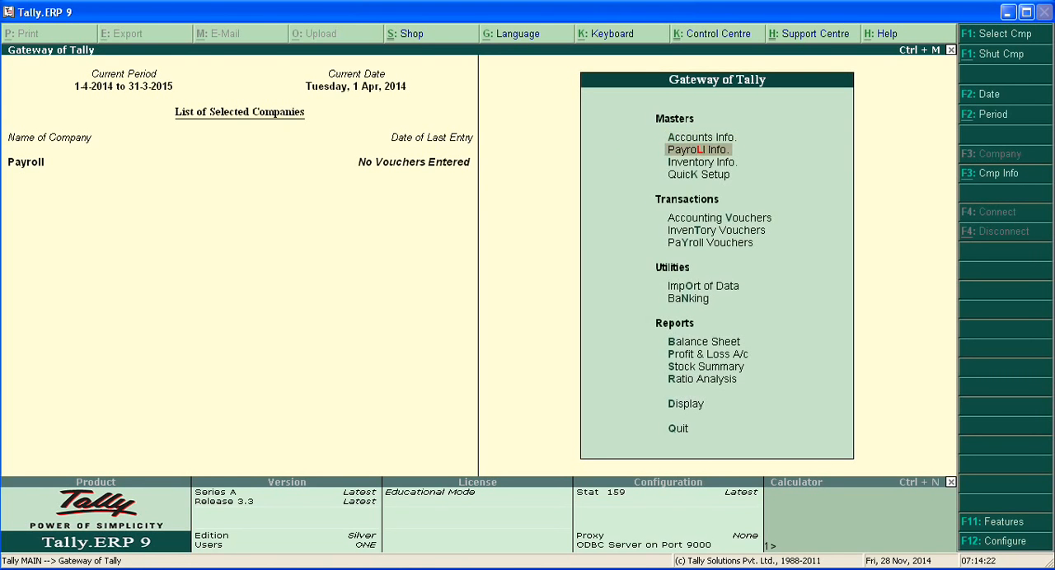
key("Return")
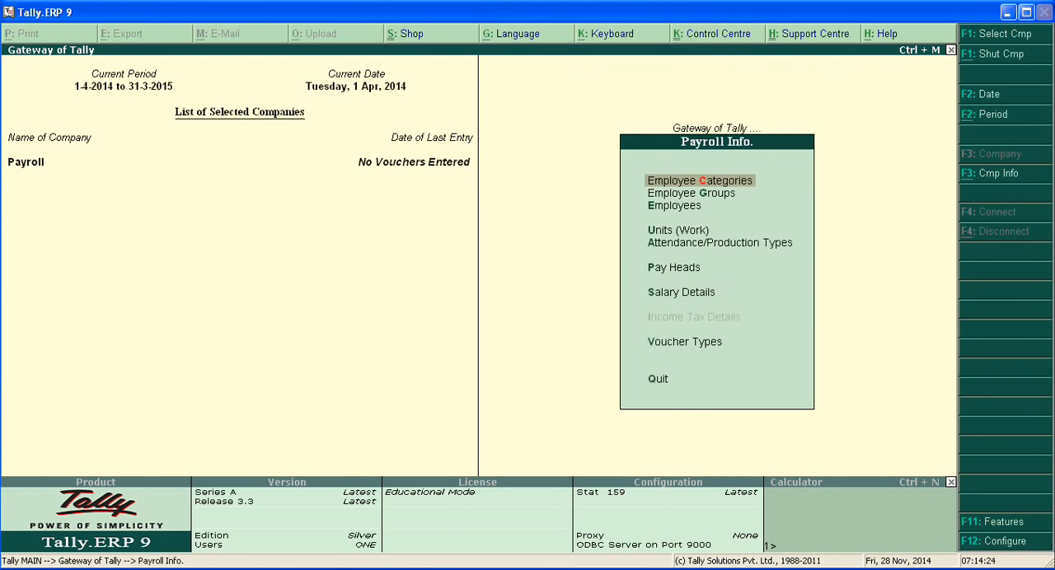
key("Down")
key("Down")
key("Down")
key("Down")
key("Down")
key("Down")
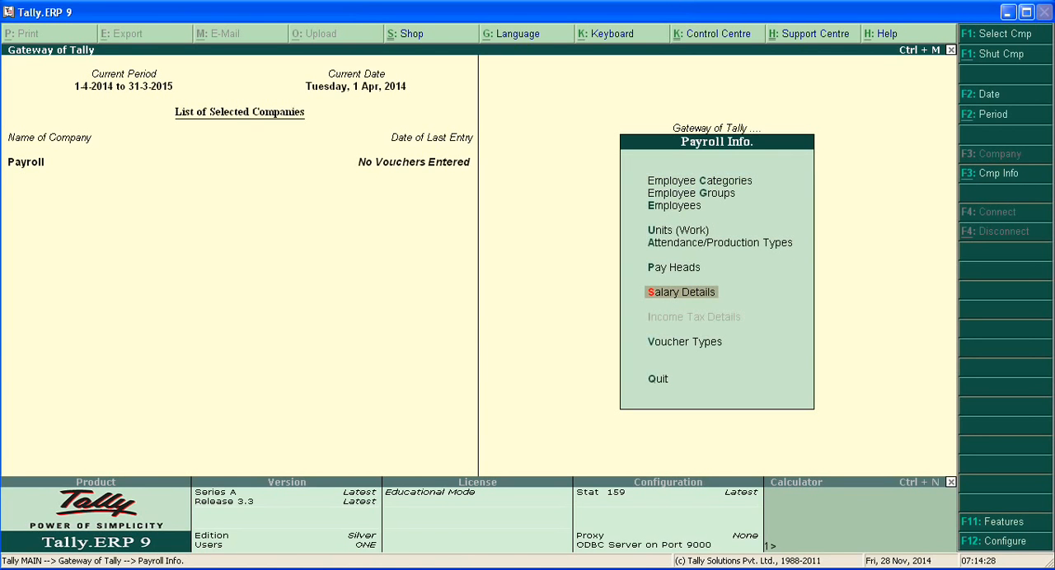
key("Return")
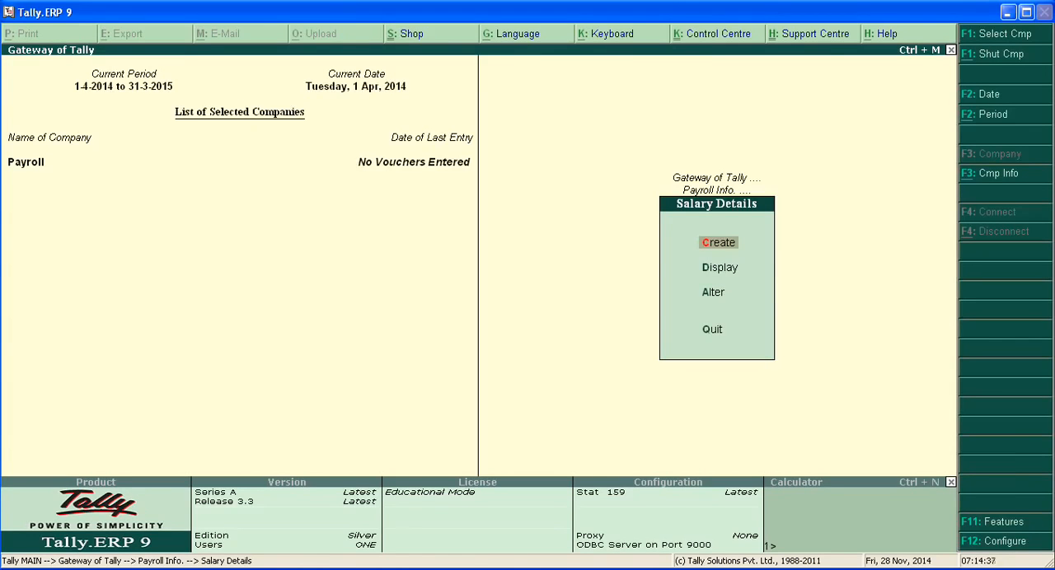
key("Return")
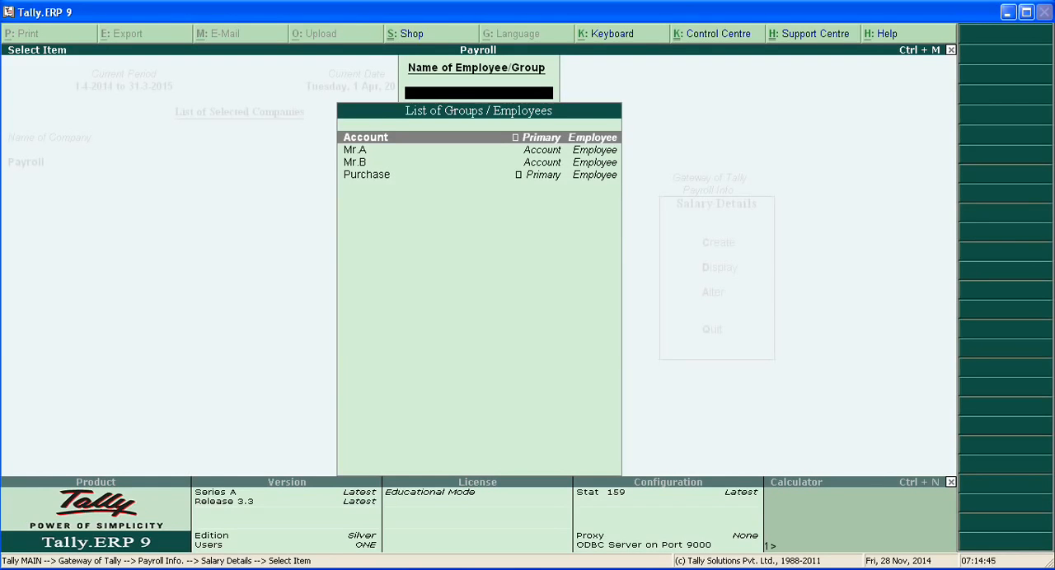
key("Down")
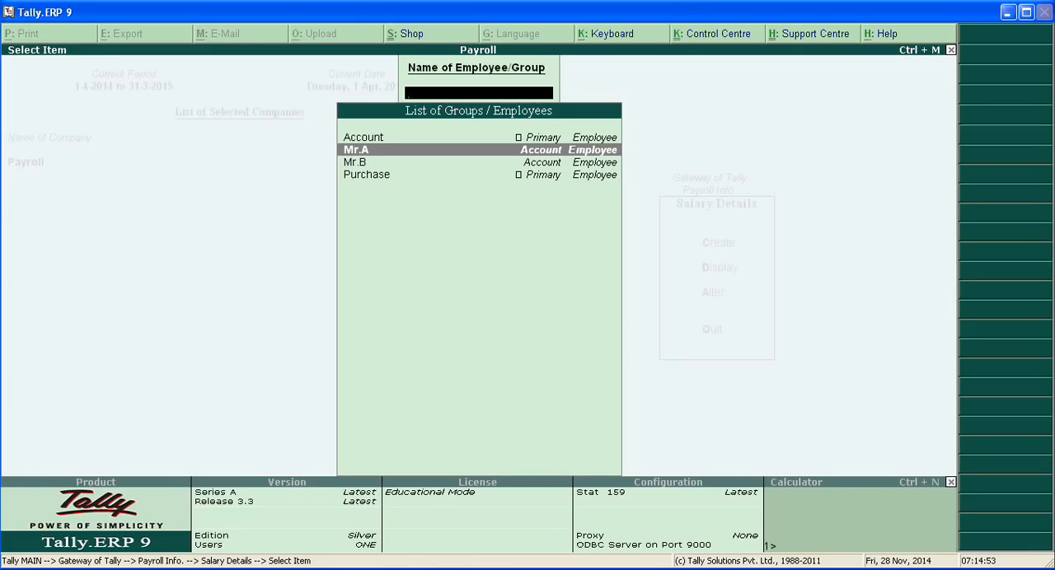
key("Return")
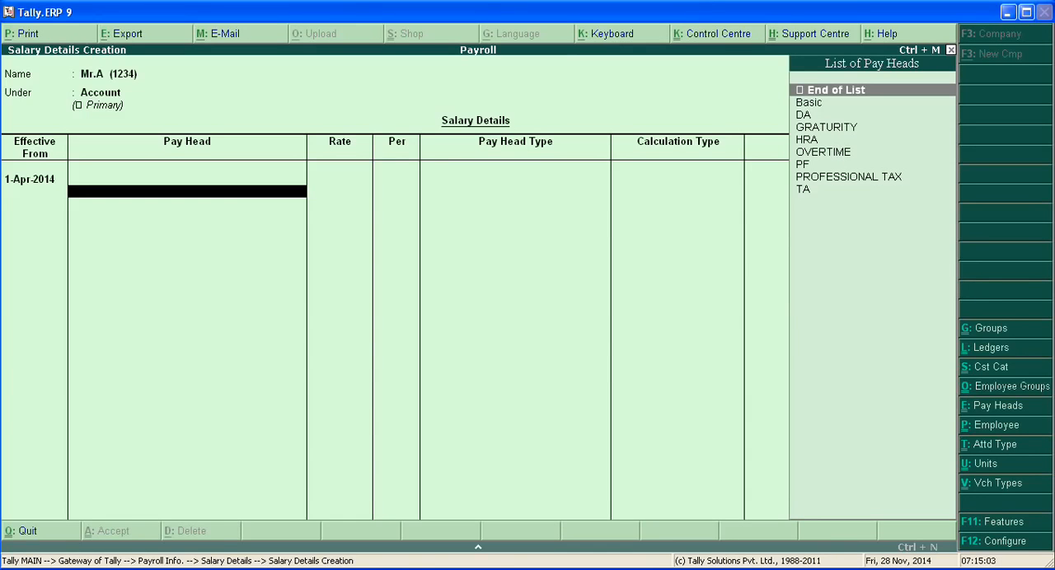
Add the Basic pay head to the employee's salary details at a rate of 6000 per month
key("Down")
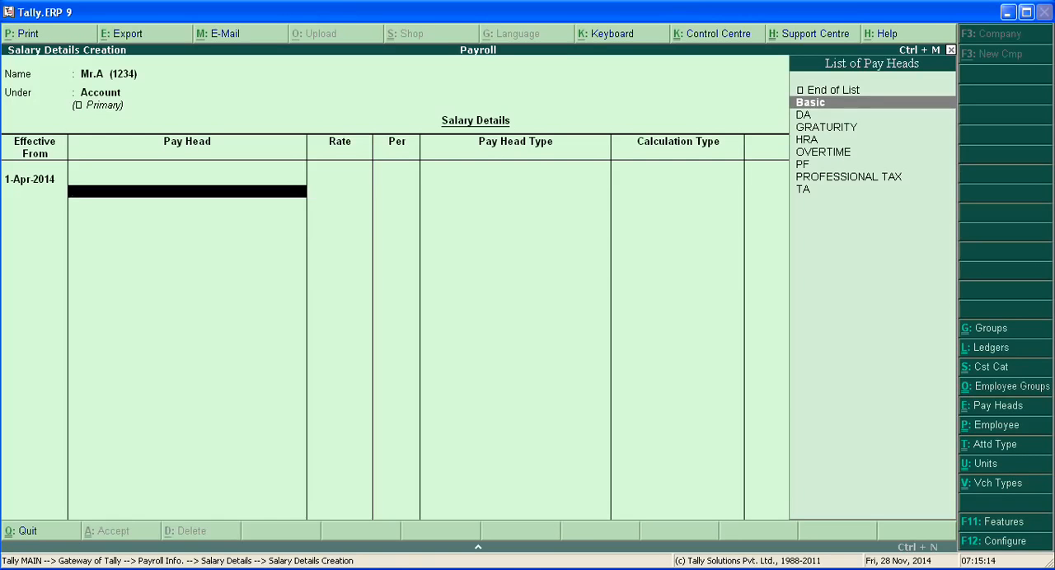
key("Return")
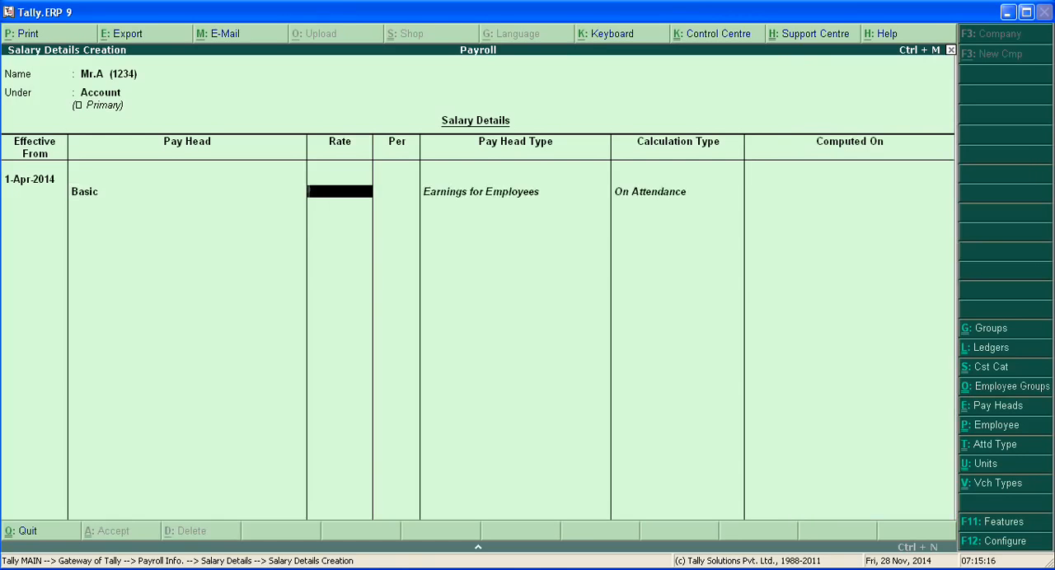
type("6000")
key("Return")
Add the DA and HRA pay heads below Basic
key("Down")
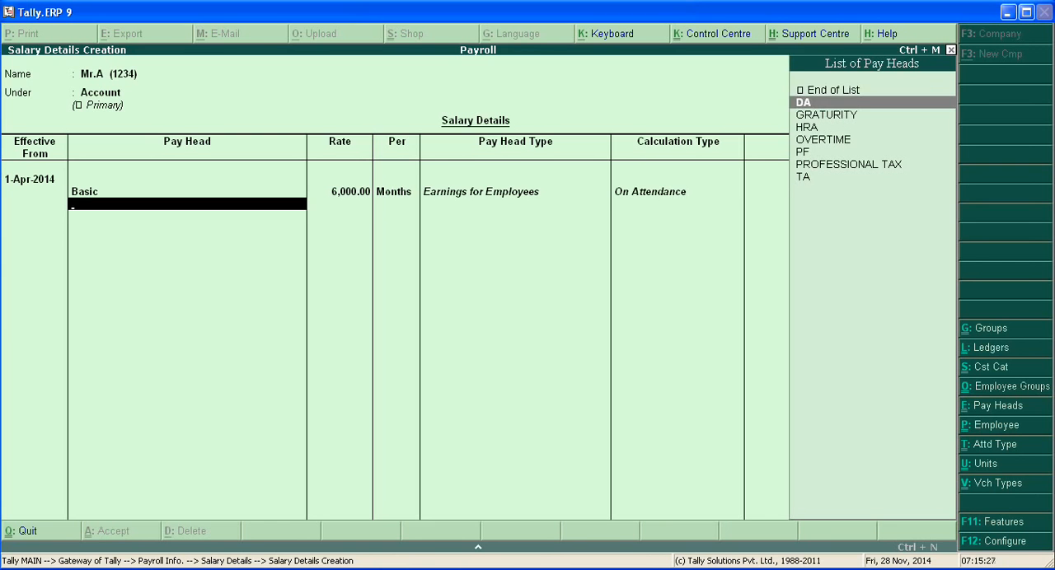
key("Return")
key("Down")
key("Down")
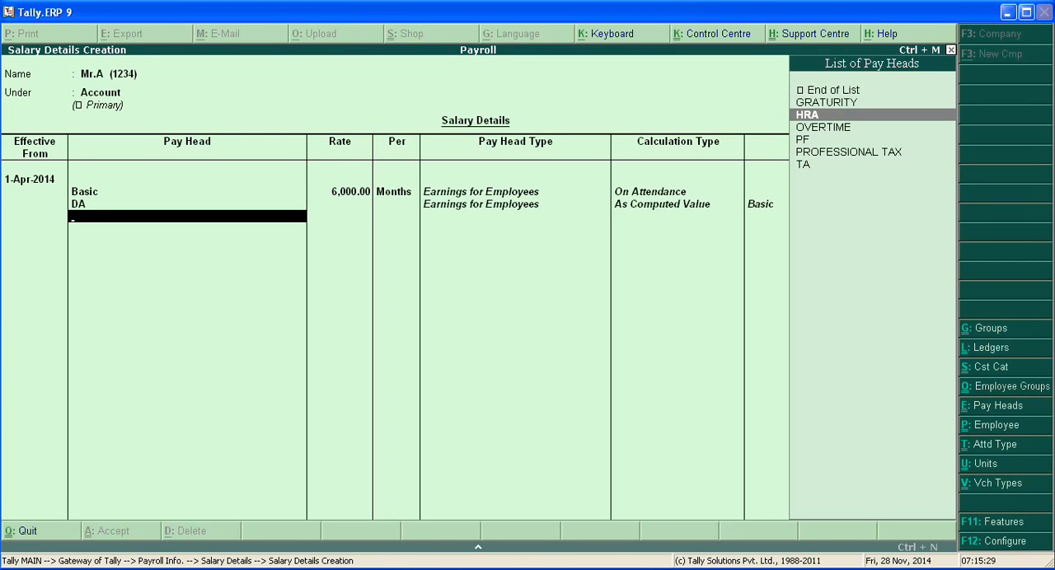
key("Return")
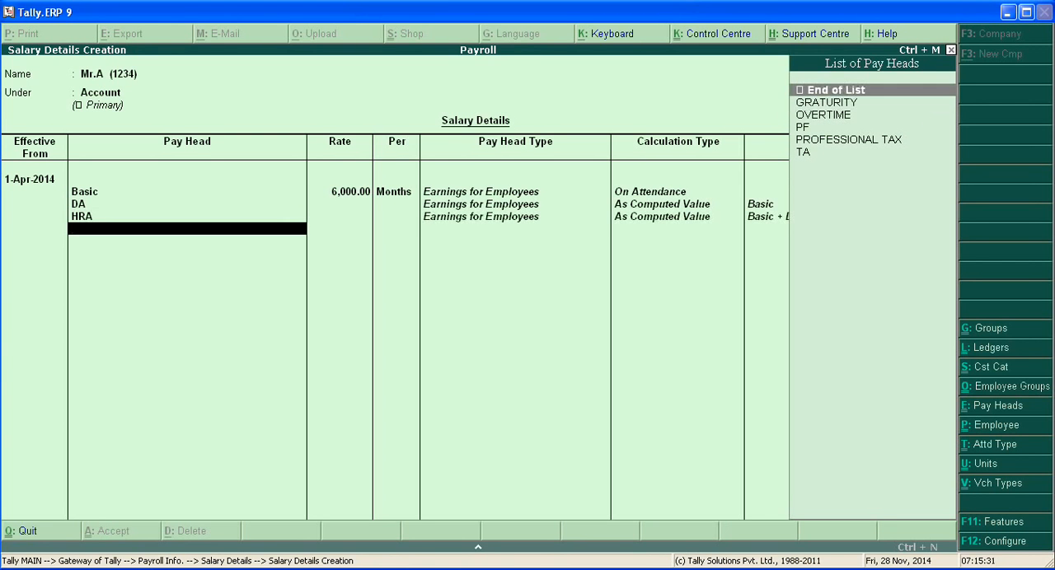
Add the OVERTIME pay head with a rate of 30 per Hr
key("Down")
key("Down")
key("Return")
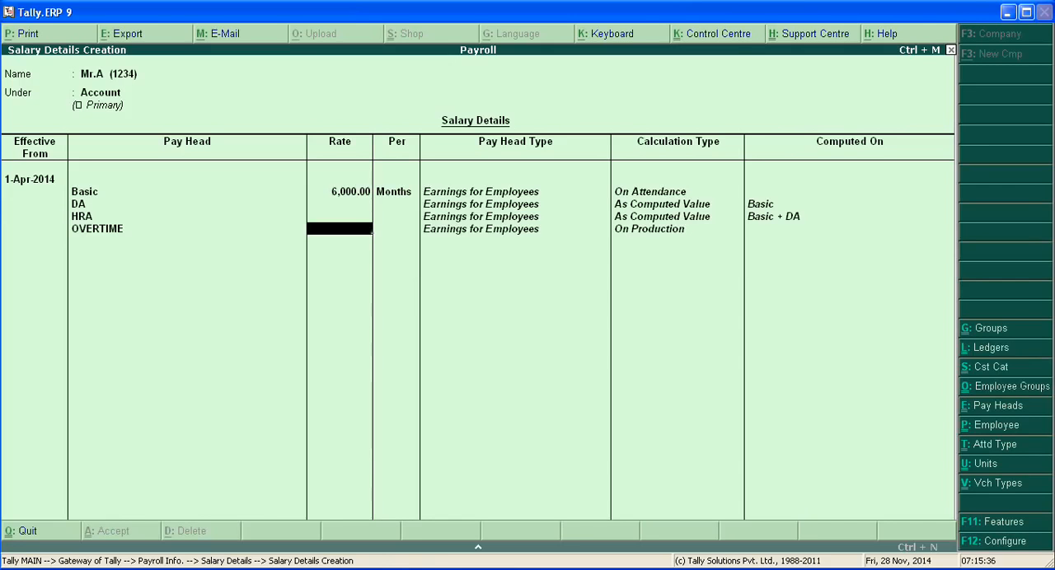
type("30")
key("Return")
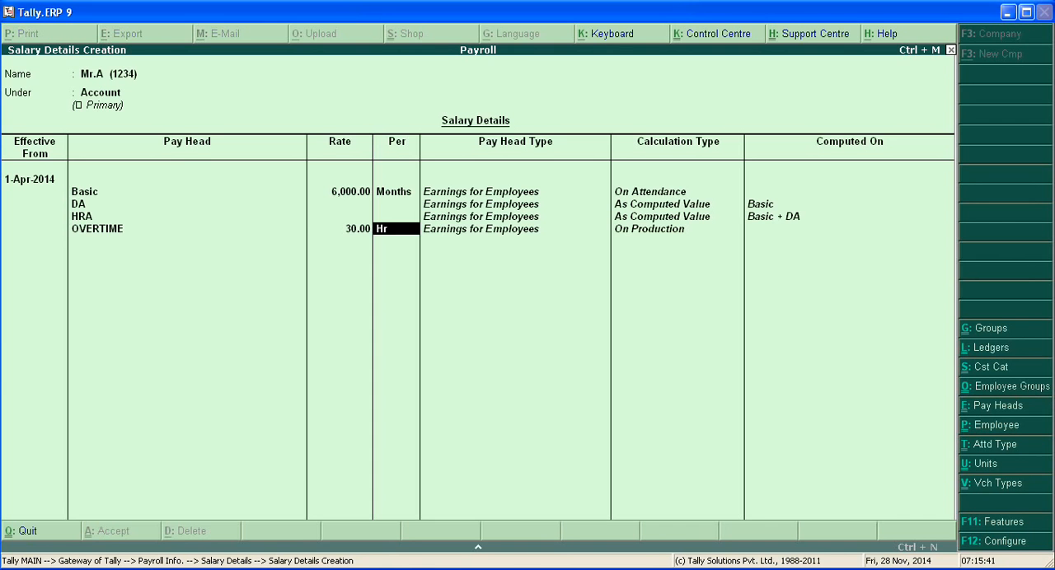
key("Return")
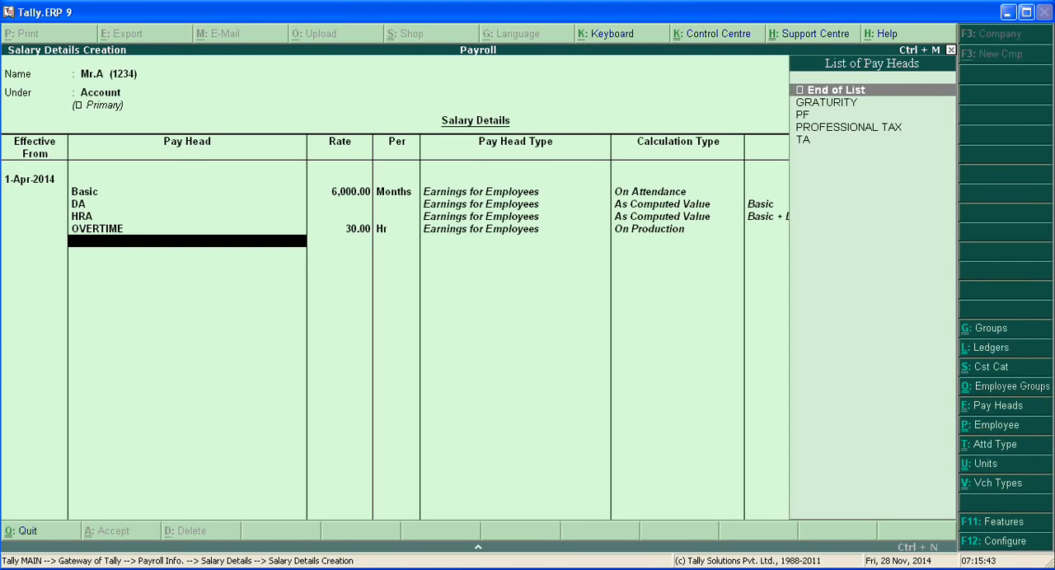
Add the GRATURITY, PF and PROFESSIONAL TAX pay heads to the same salary details
key("Down")
key("Return")
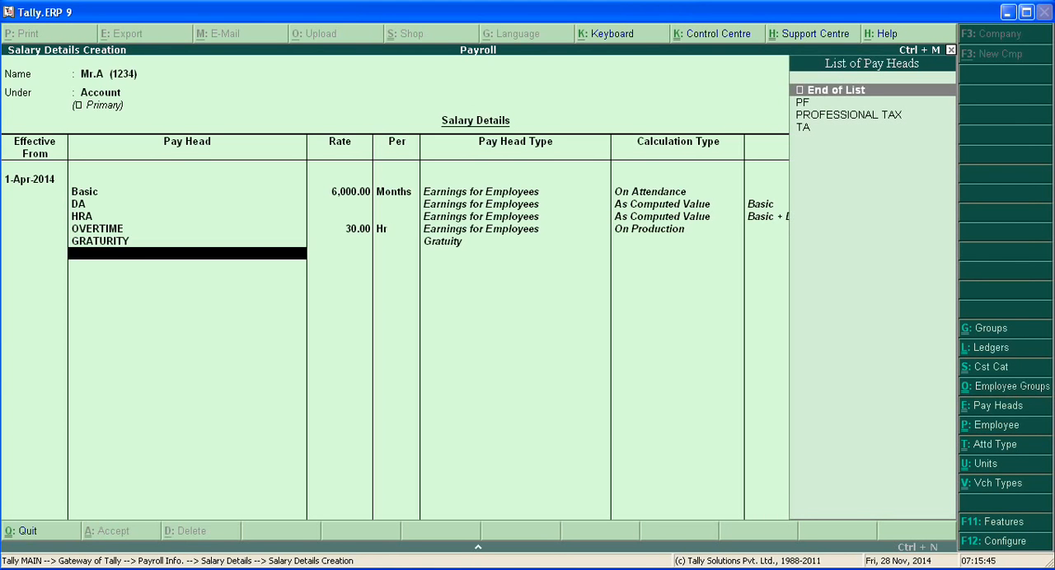
key("Down")
key("Return")
key("Down")
key("Down")
key("Up")
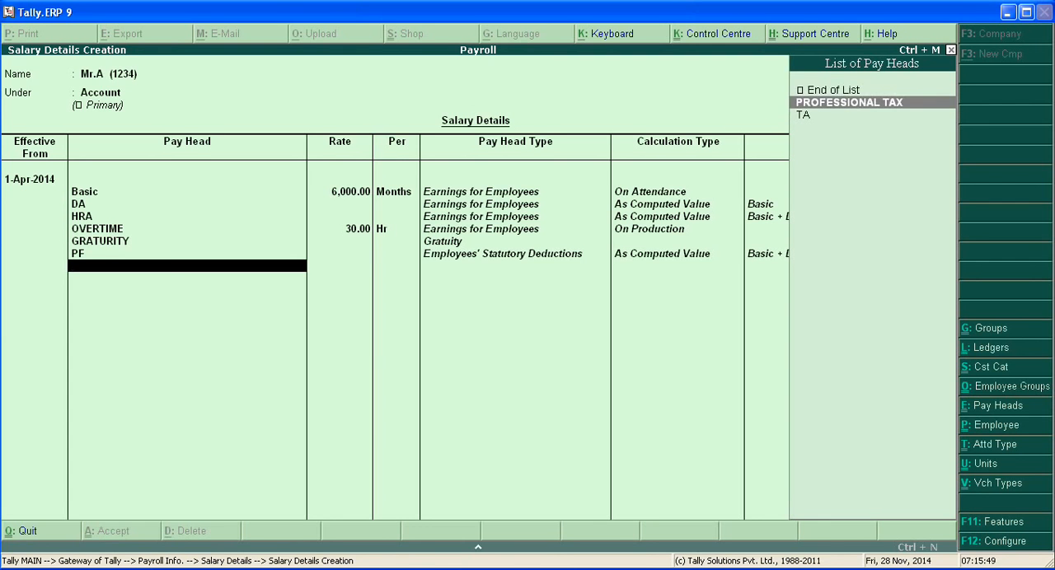
key("Return")
Add the TA pay head at 500 per month, checking the amount in the WordPad assignment document
key("Down")
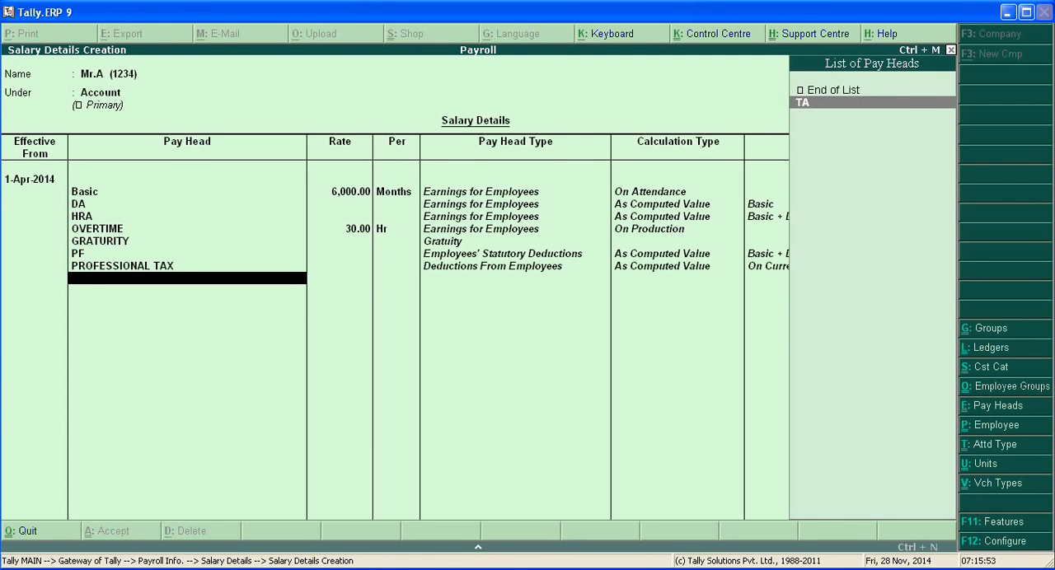
key("Return")
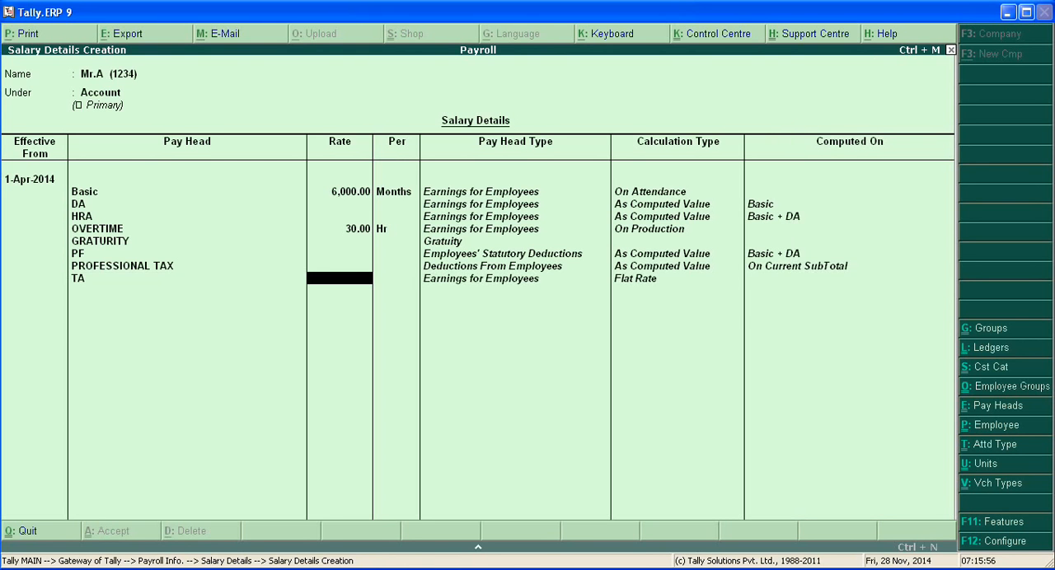
key("alt+Tab")
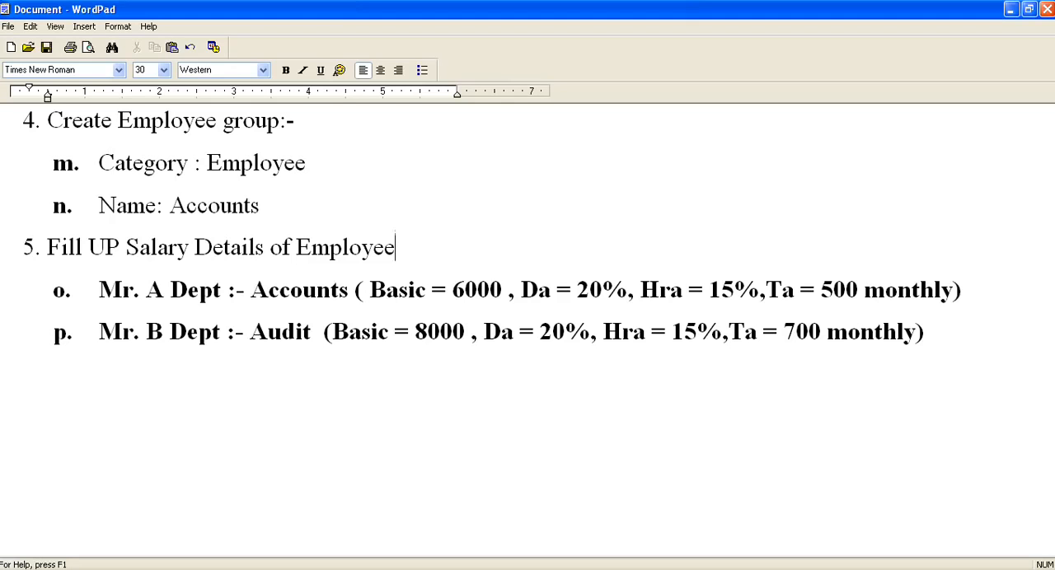
key("alt+Tab")
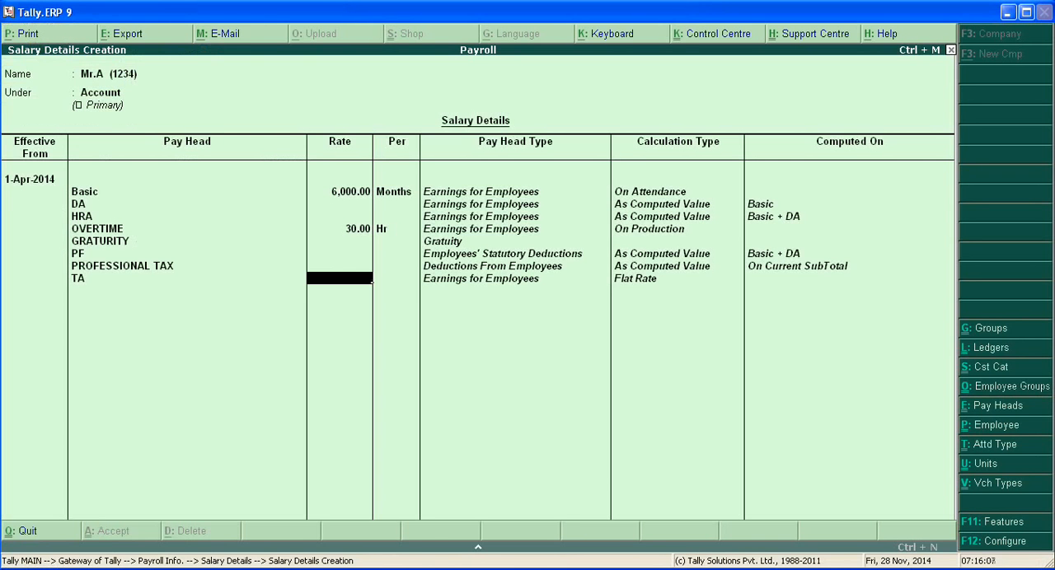
type("500")
key("Return")
key("Return")
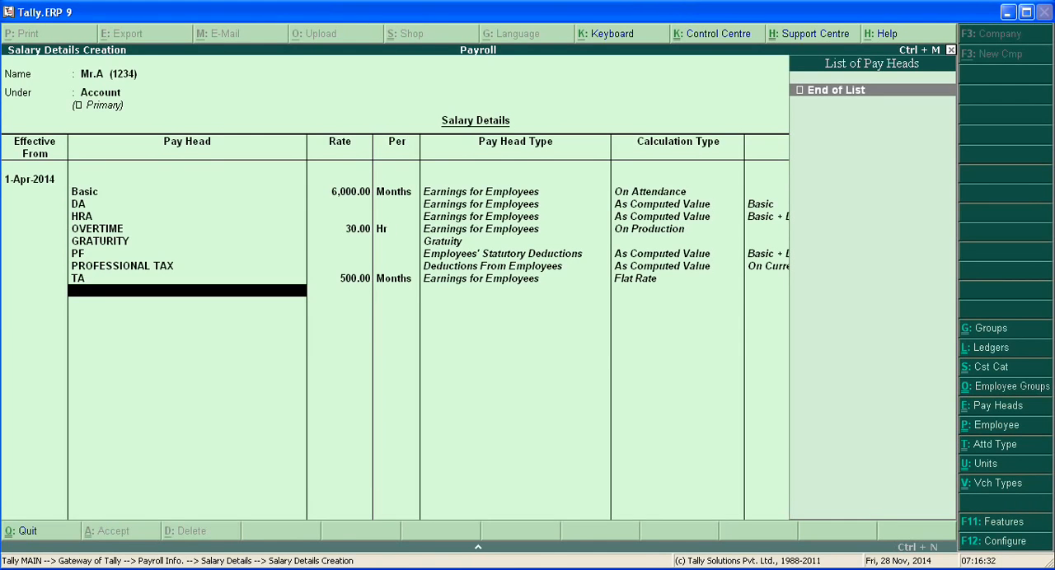
End the pay head list and accept the first employee's salary details
key("Return")
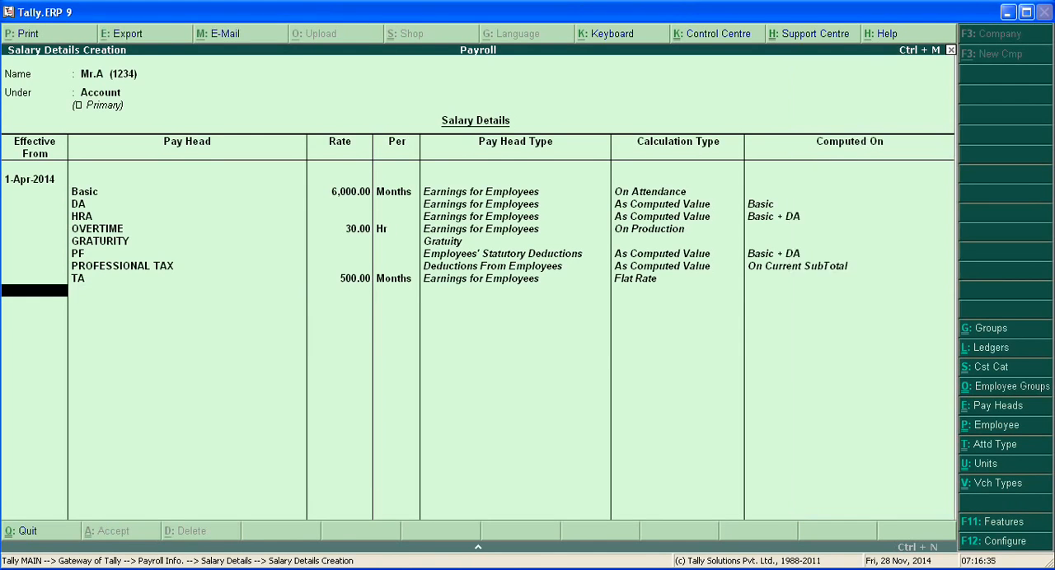
key("Return")
key("Return")
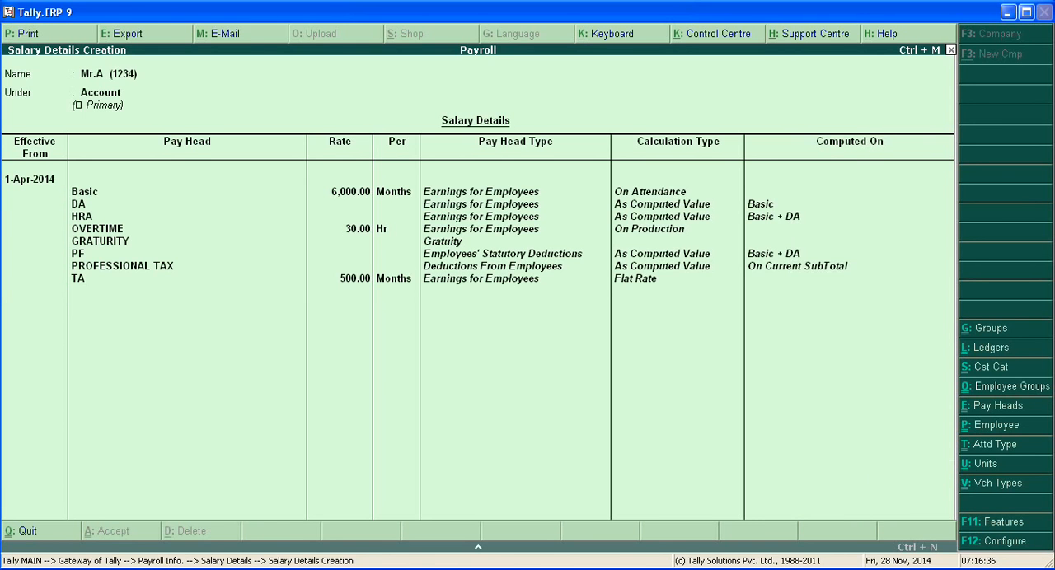
key("Escape")
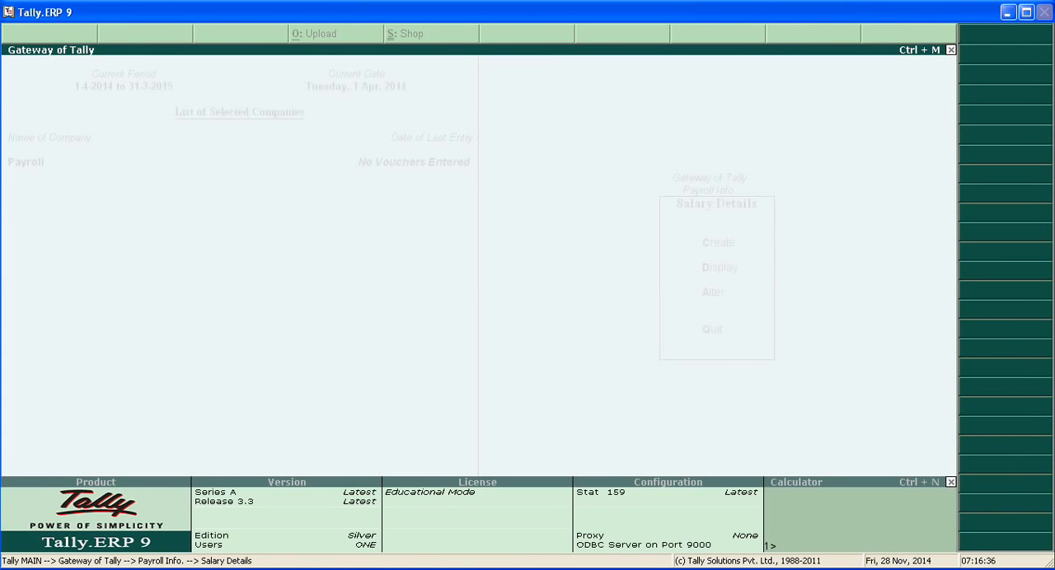
Start creating salary details for the second employee under the Account group
key("Return")
key("Down")
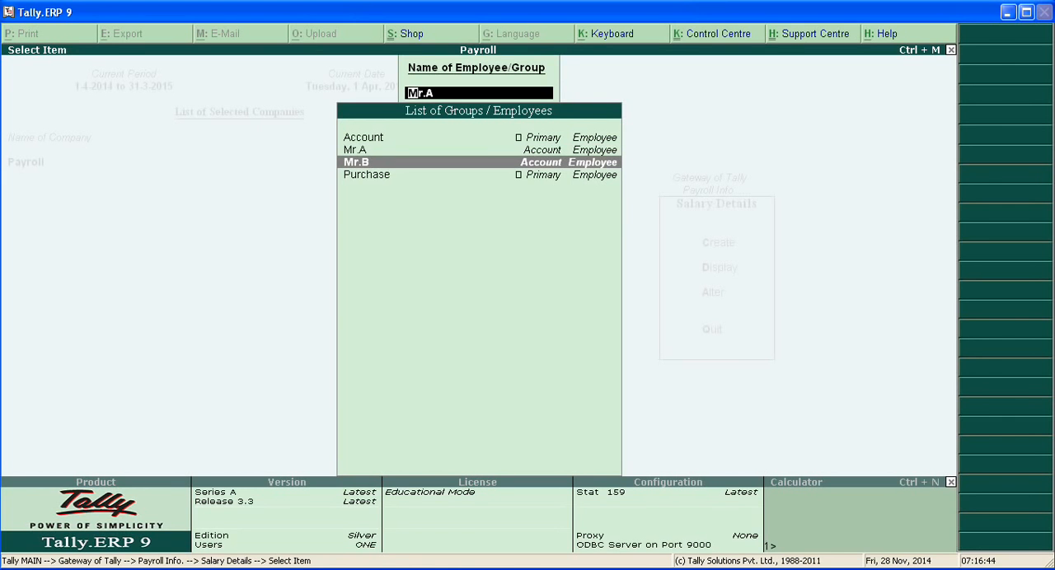
key("Return")
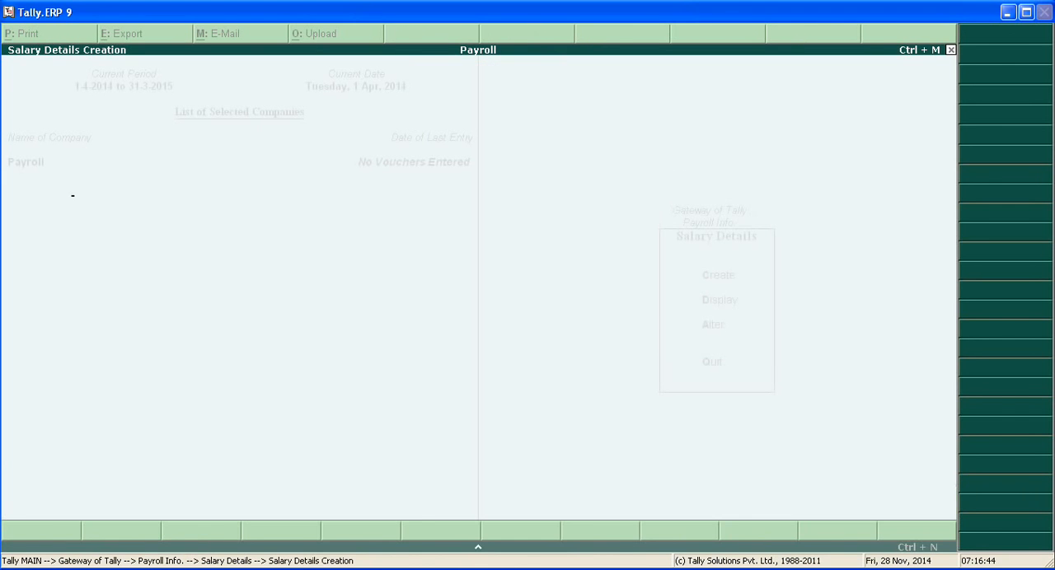
Add the Basic pay head at 8000 per month, as given in the WordPad document, followed by the DA pay head
key("Down")
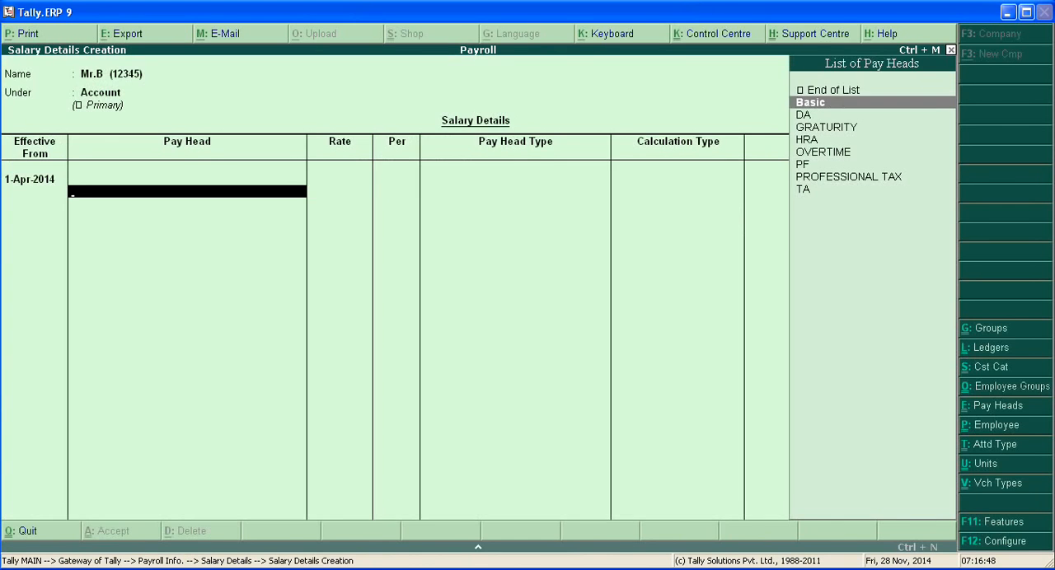
key("Return")
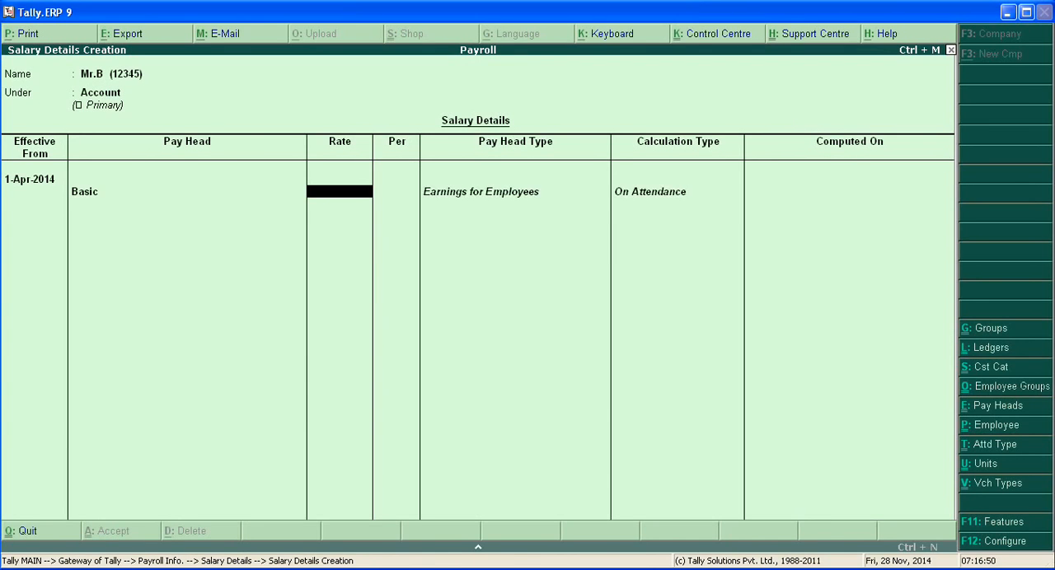
key("alt+Tab")
left_click_drag(465, 332, 414, 332)
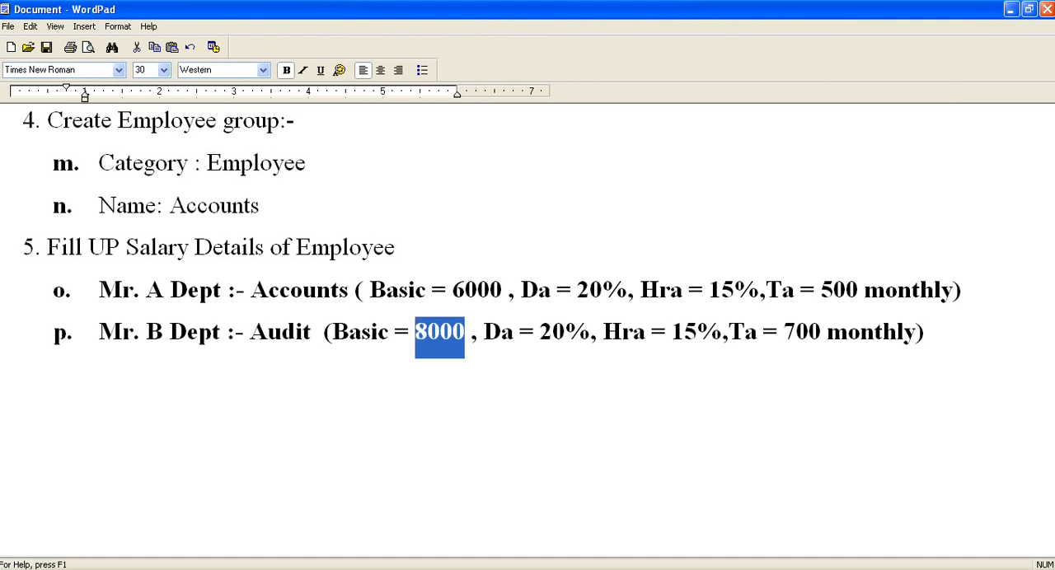
key("alt+Tab")
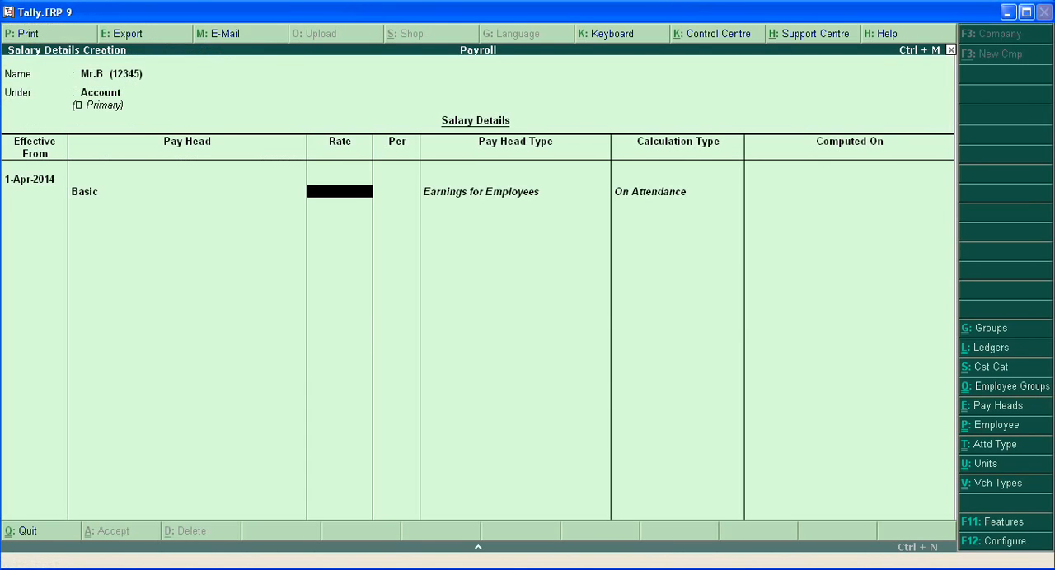
type("8000")
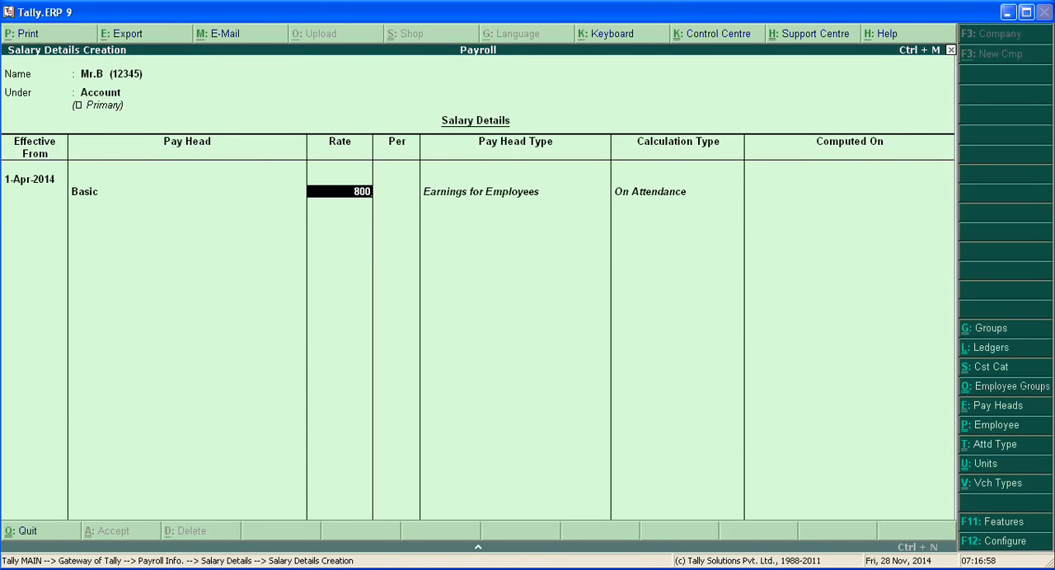
key("Return")
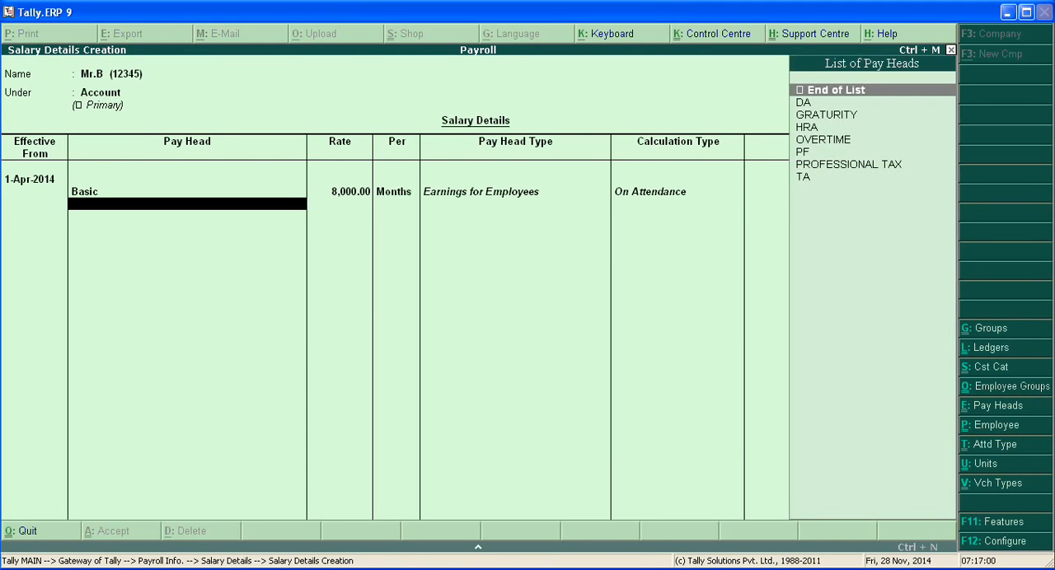
key("Return")
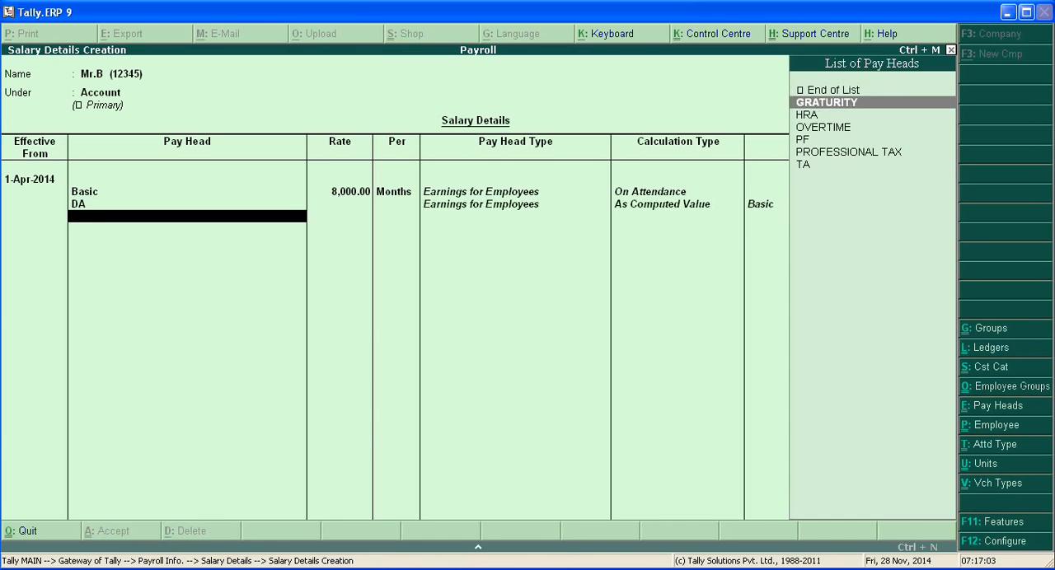
Add the GRATURITY and HRA pay heads to the second employee's salary details
key("Return")
key("Down")
key("Return")
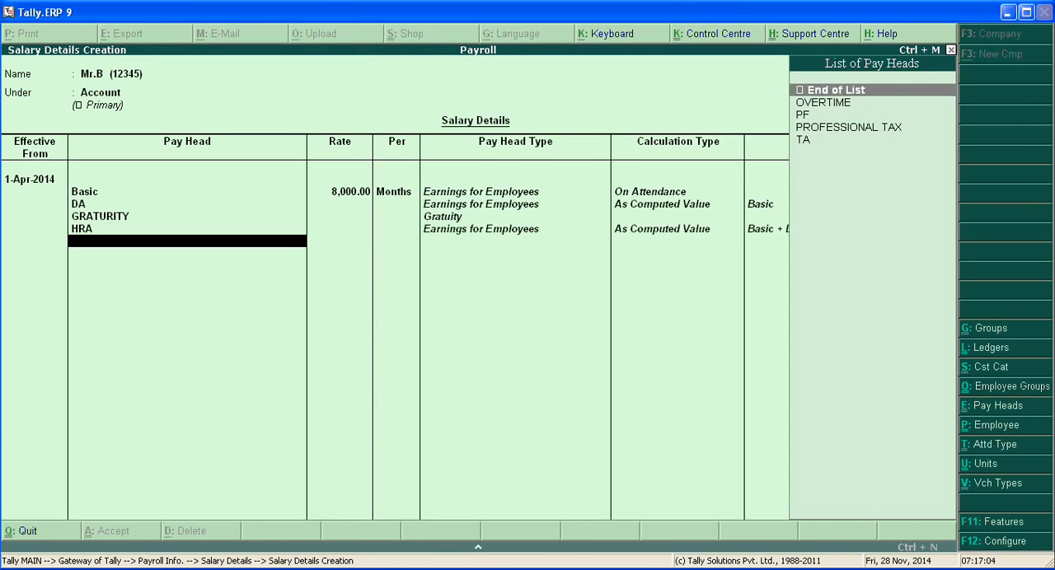
Add the OVERTIME pay head with a rate of 30 per Hr
key("Down")
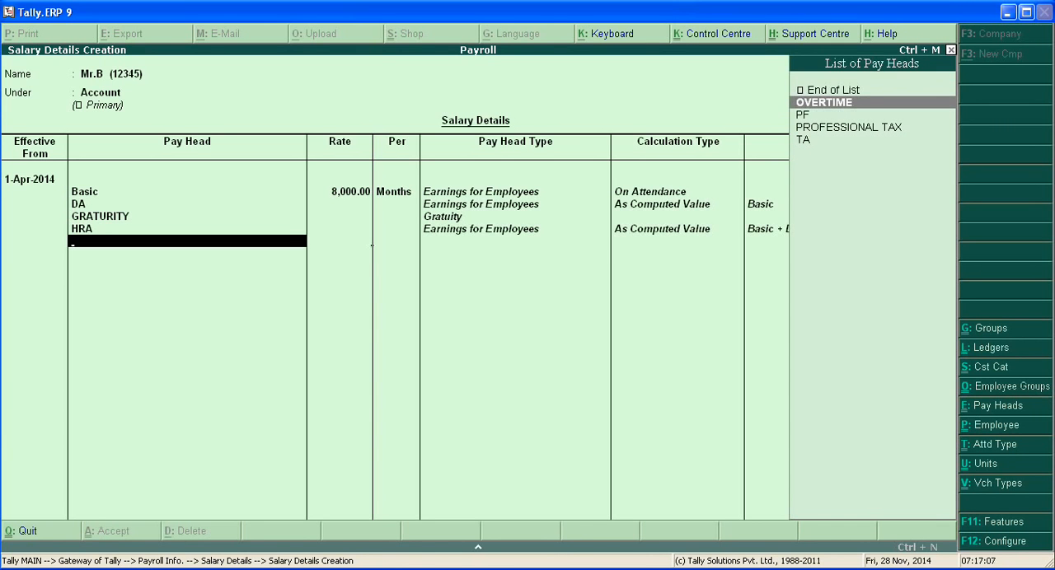
key("Return")
type("30")
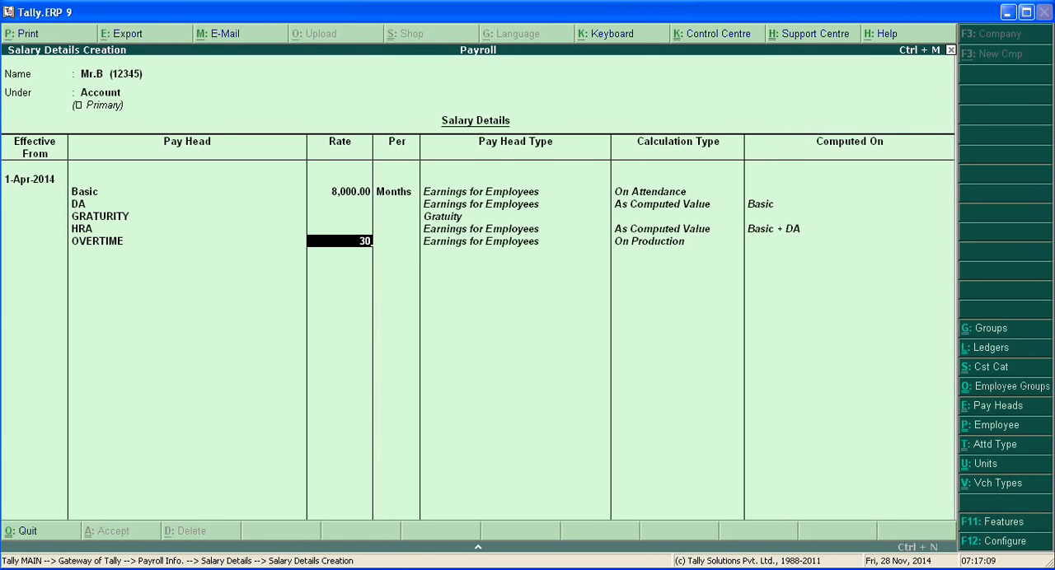
key("Return")
Add the PF and PROFESSIONAL TAX pay heads below OVERTIME
key("Return")
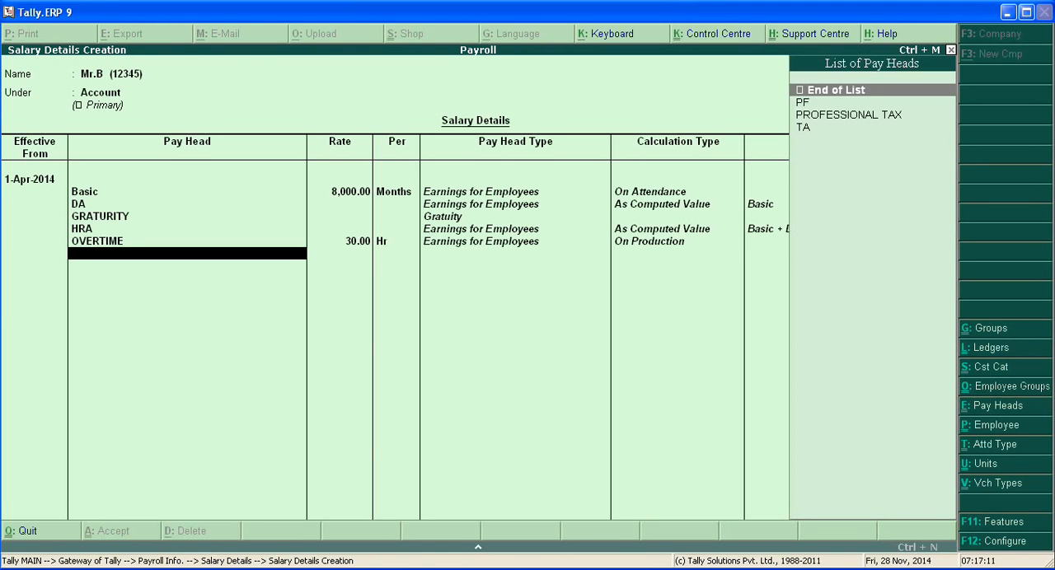
key("Down")
key("Return")
key("Down")
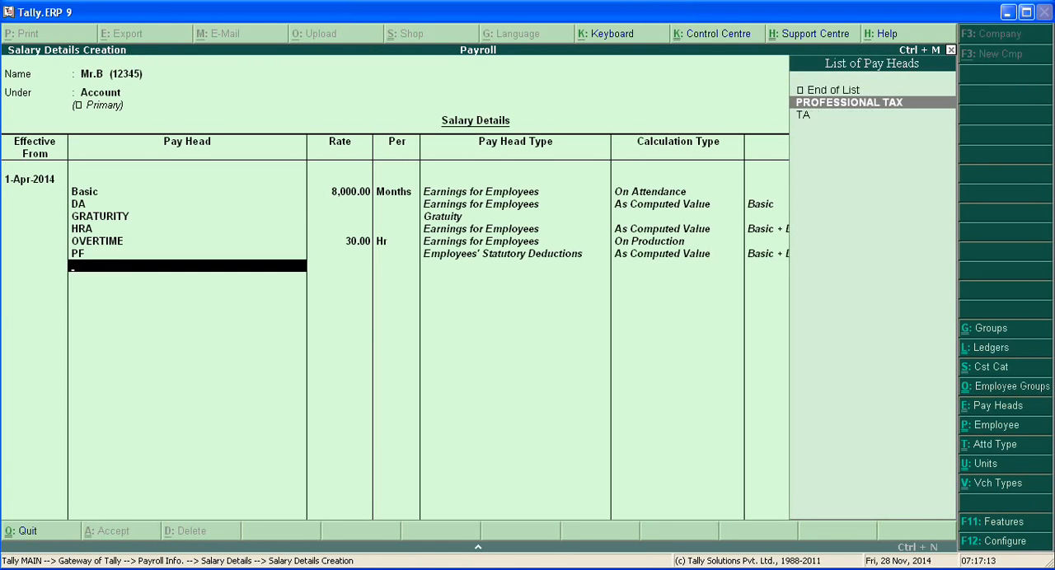
key("Return")
Add the TA pay head at 700 per month, checking the second employee's amount in the WordPad assignment document
key("Down")
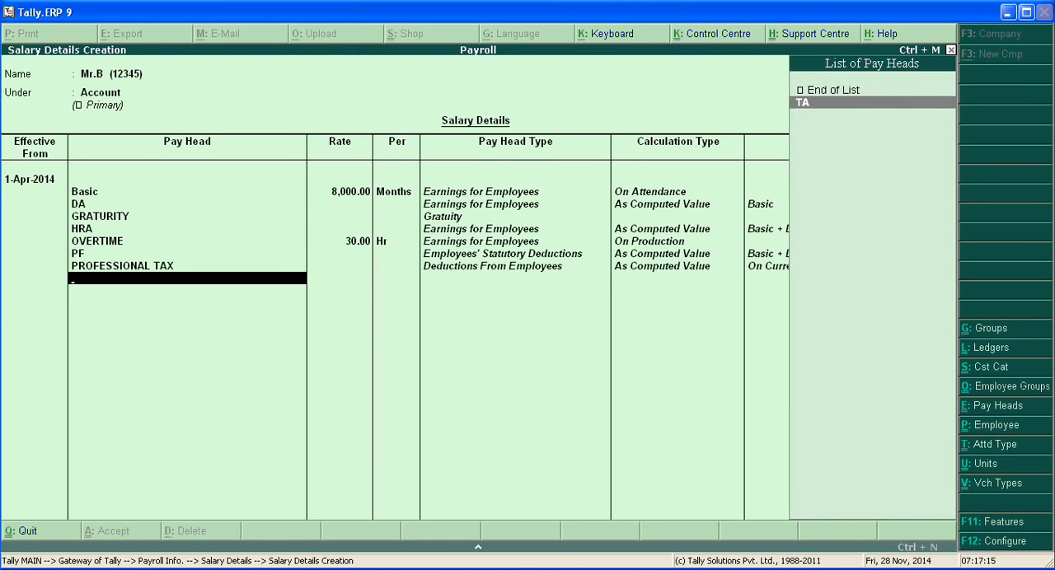
key("Return")
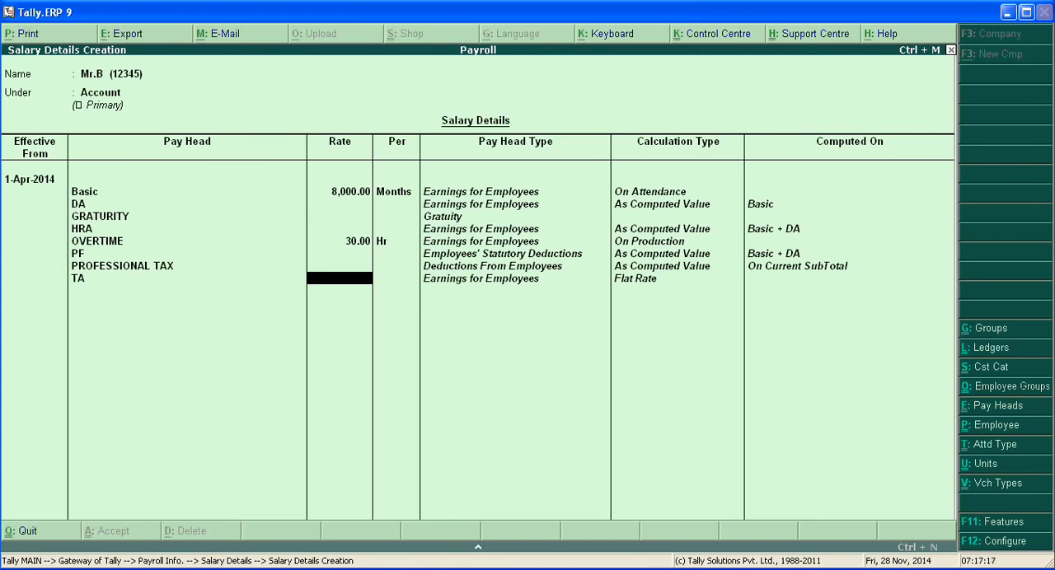
key("alt+Tab")
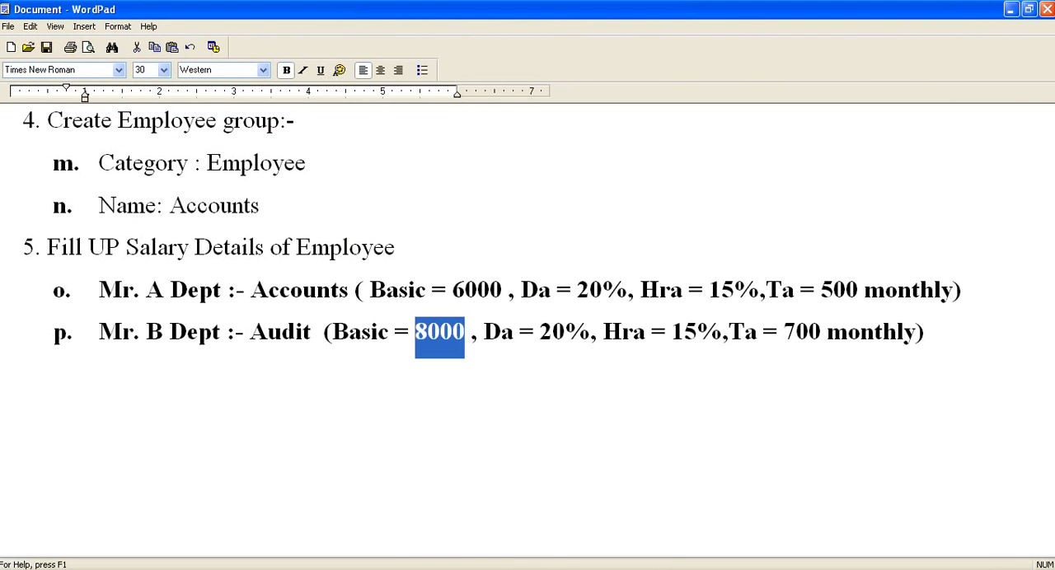
key("alt+Tab")
type("700")
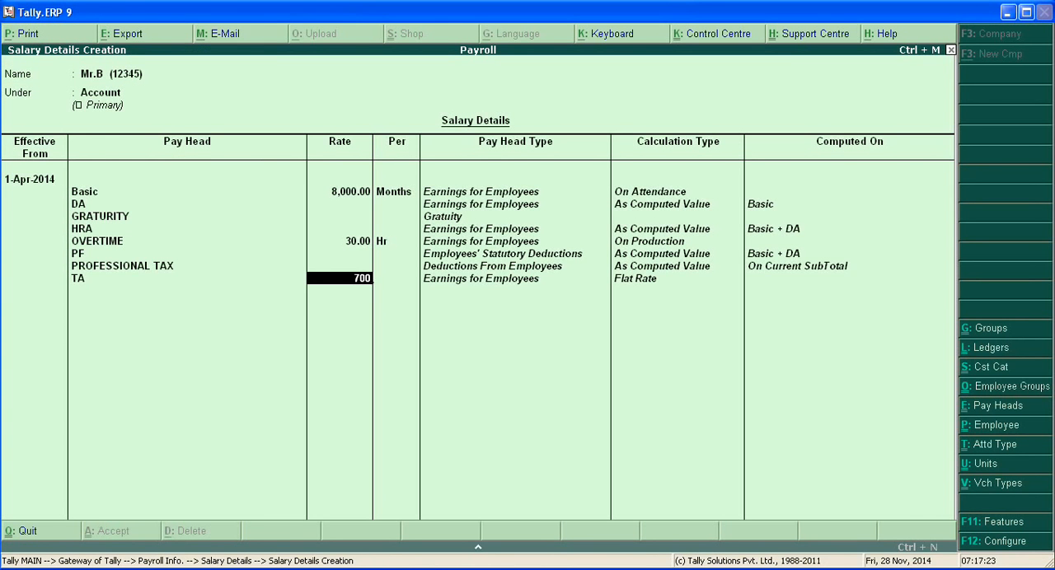
key("Return")
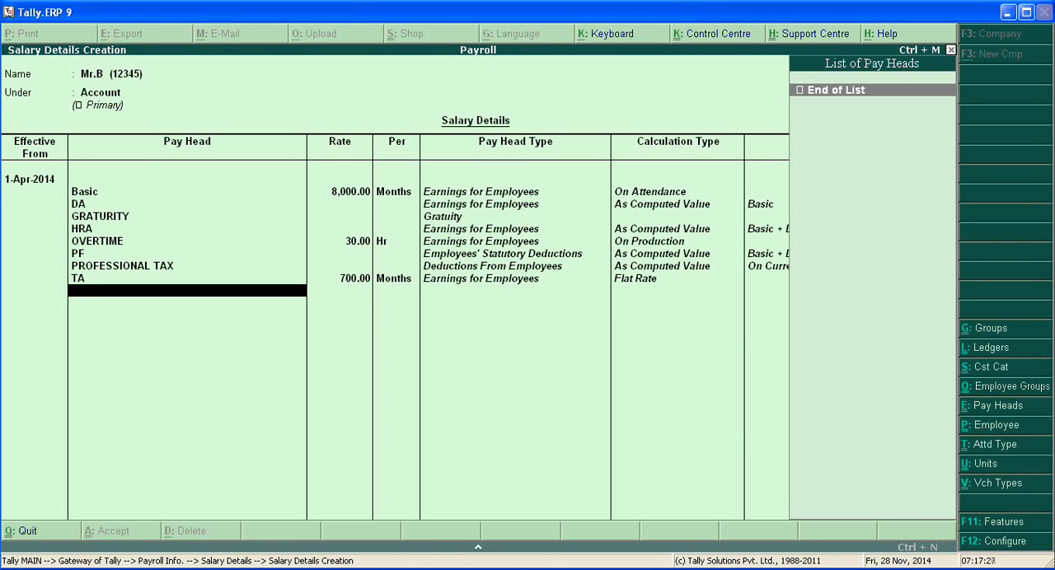
End the pay head list, accept the second employee's salary details and return to Payroll Info
key("Return")
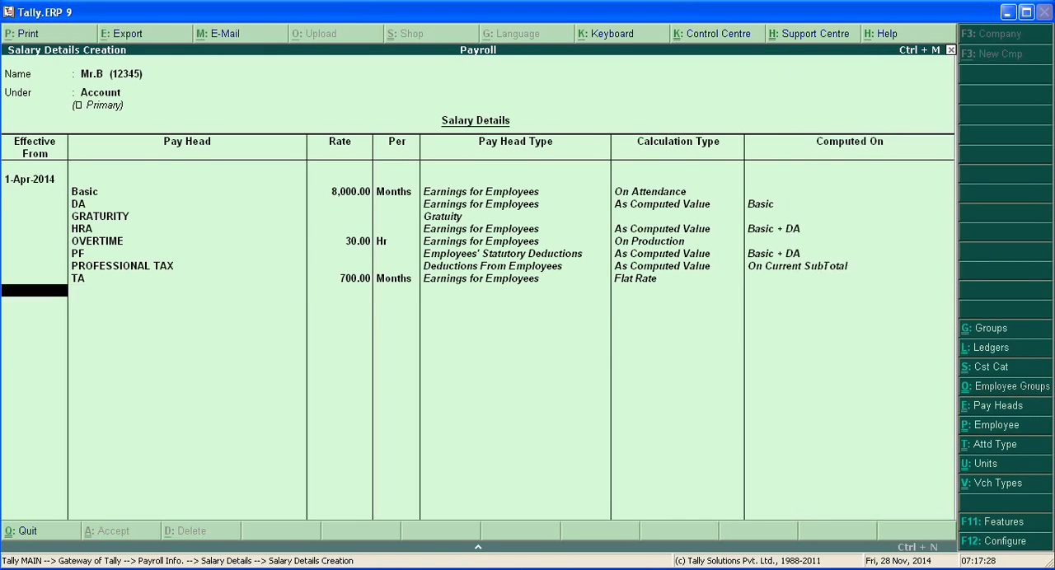
key("Return")
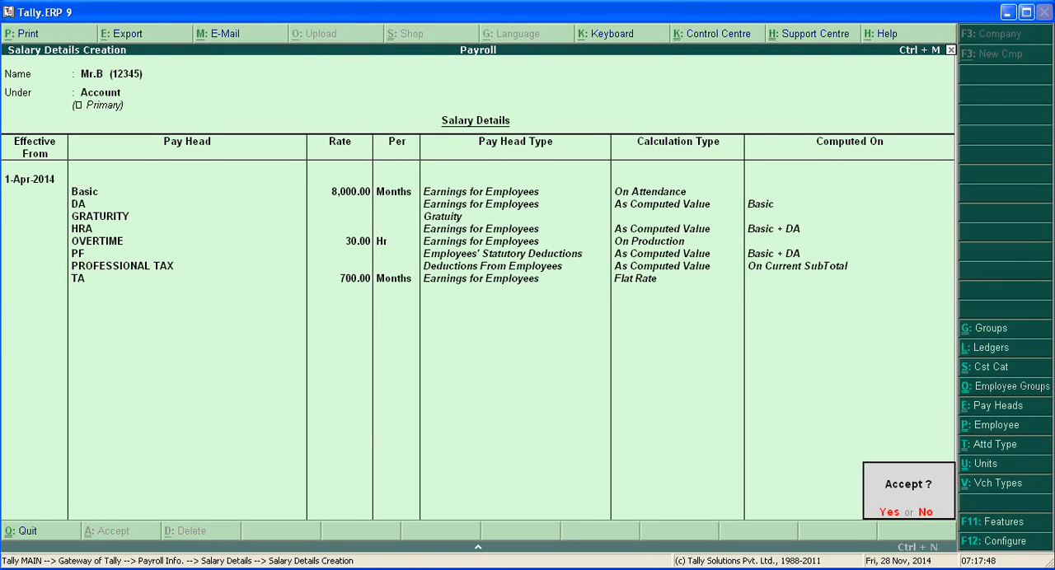
key("Return")
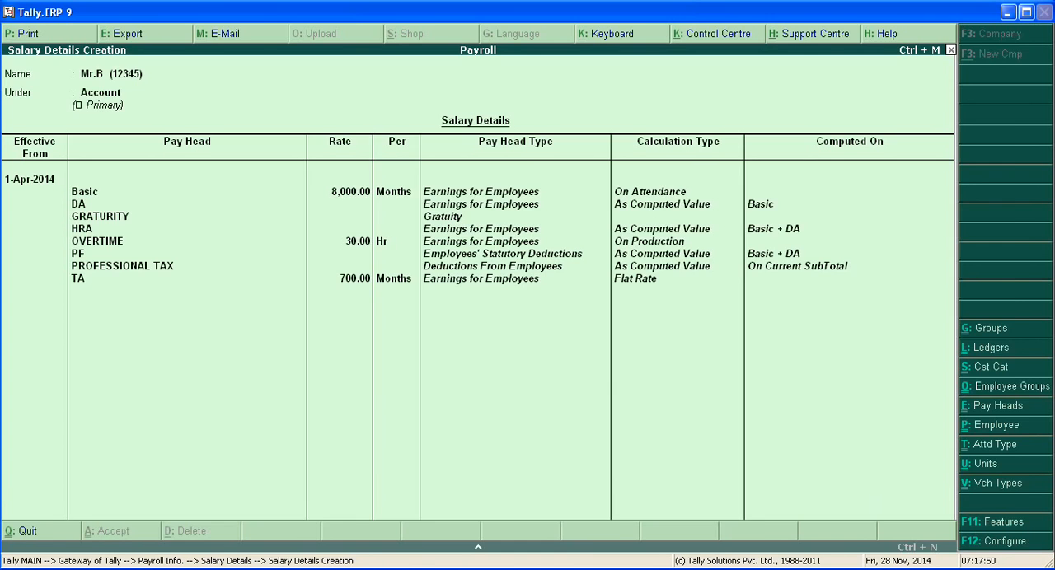
key("Escape")
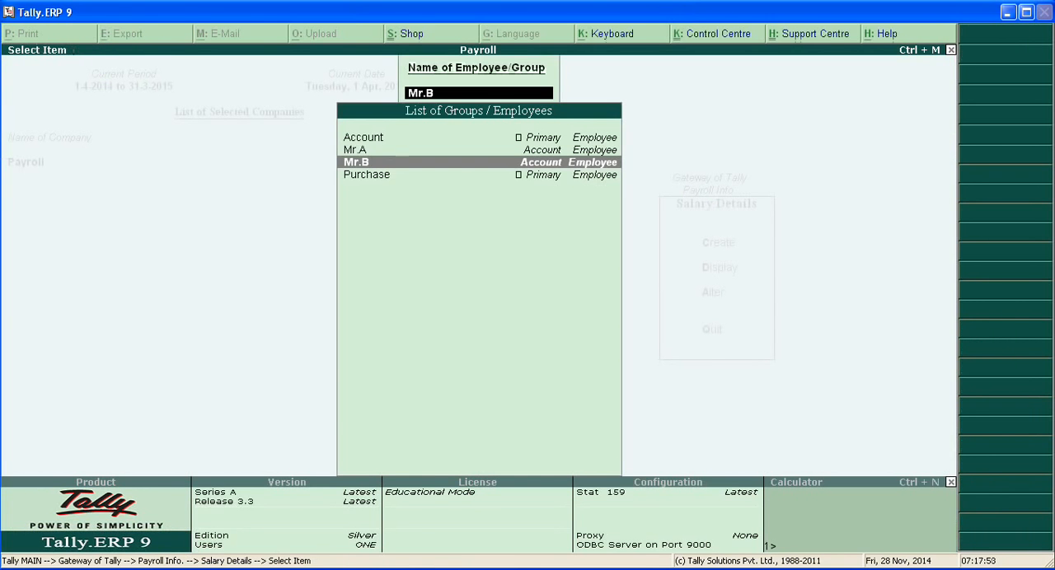
key("Escape")
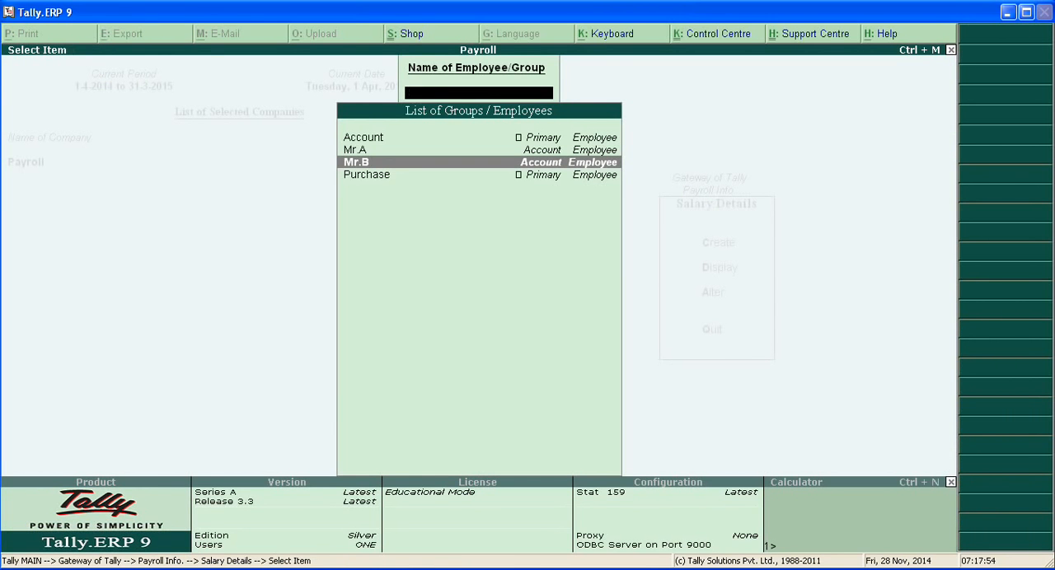
key("Escape")
key("Escape")
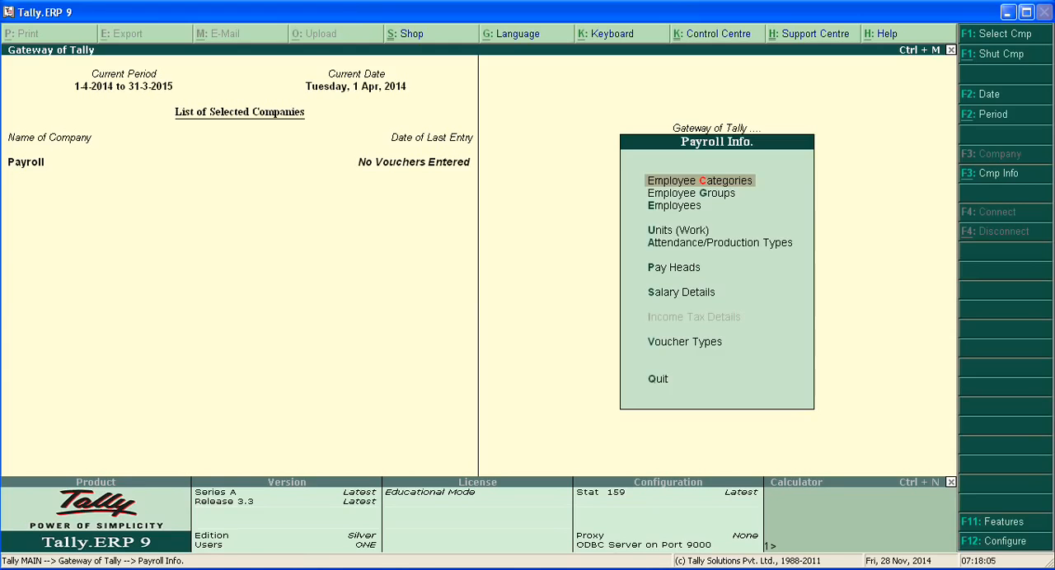
Open the Payroll voucher type for alteration
key("Down")
key("Down")
key("Down")
key("Down")
key("Down")
key("Down")
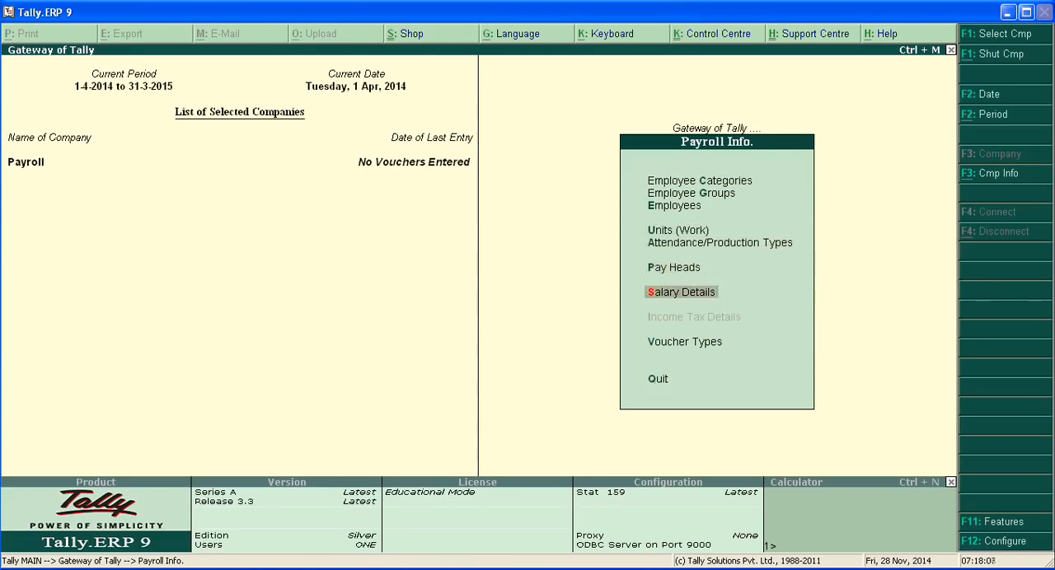
key("Down")
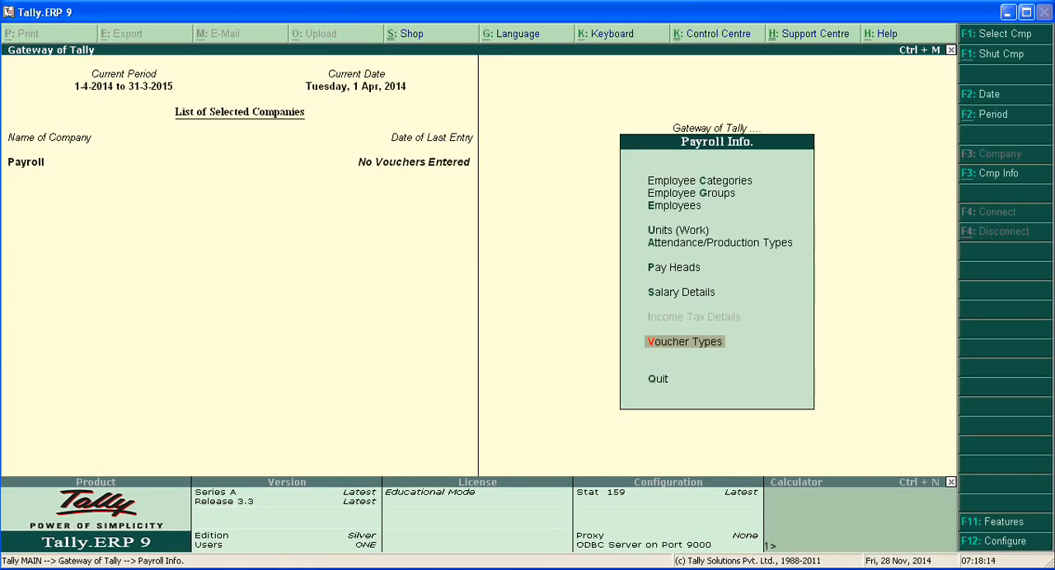
key("Return")
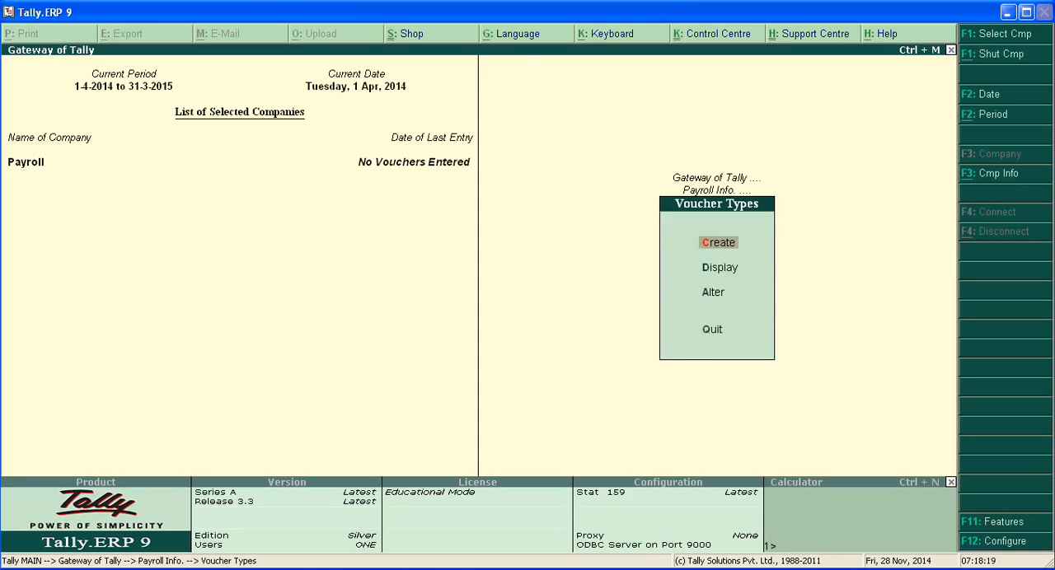
key("Down")
key("Down")
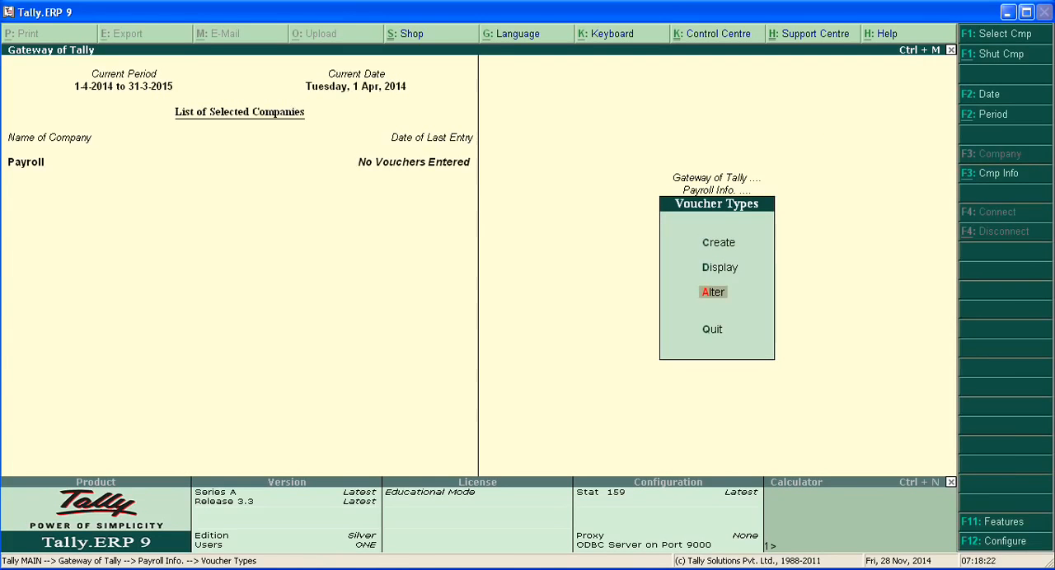
key("Return")
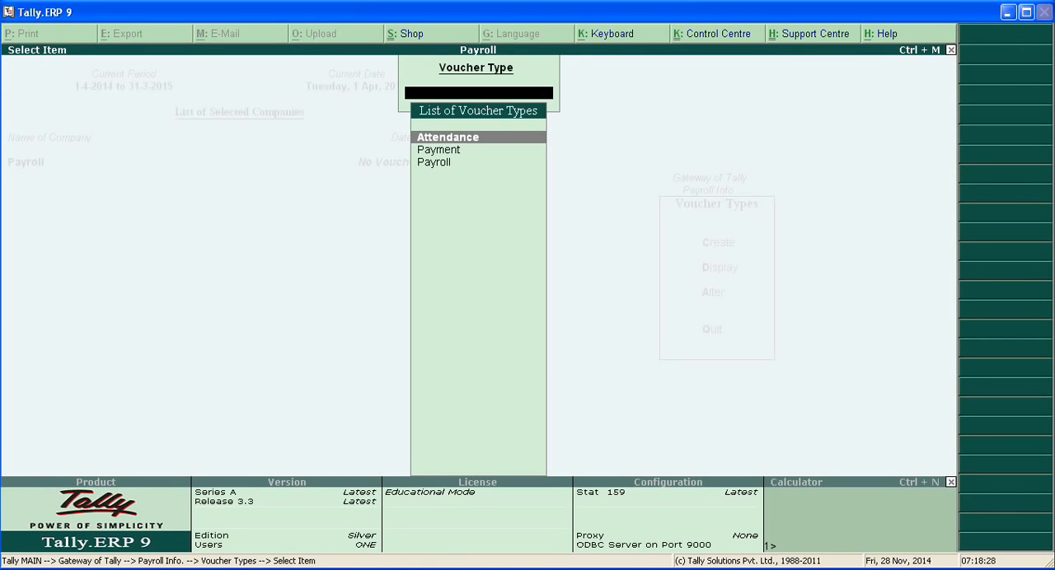
key("Down")
key("Down")
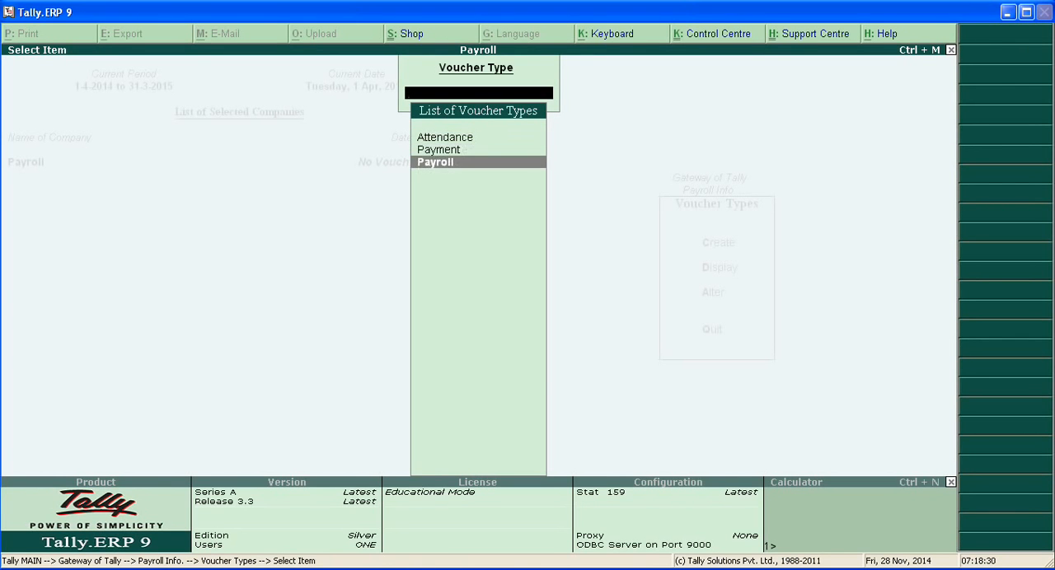
key("Return")
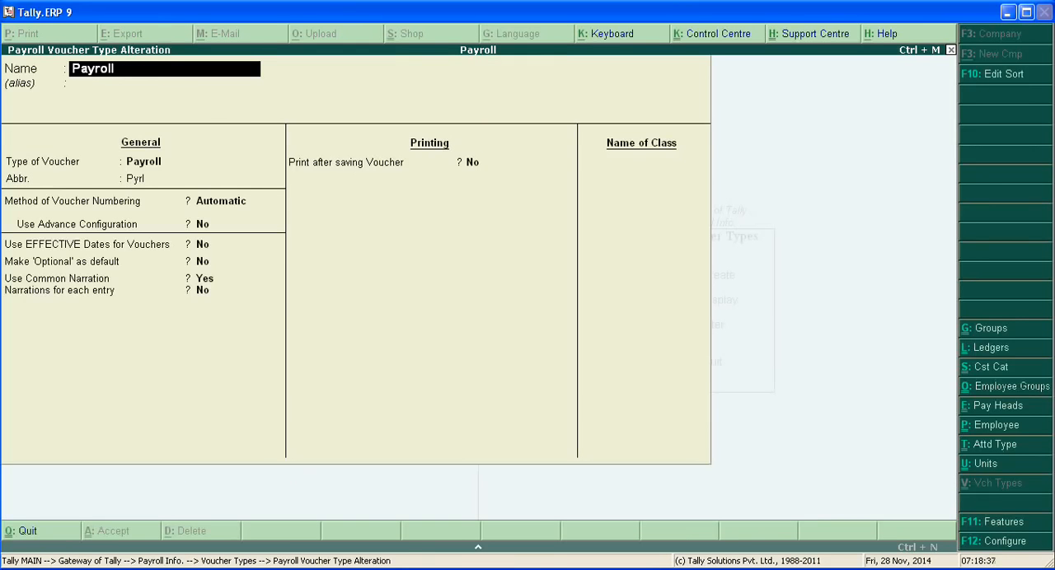
Accept the existing name, general and printing settings of the Payroll voucher type up to the class name
key("Return")
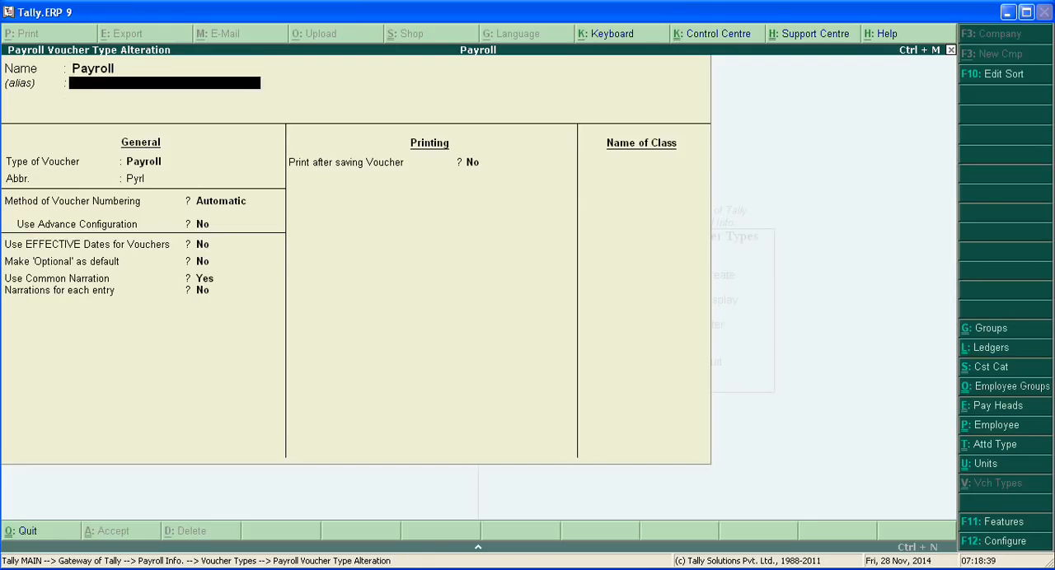
key("Return")
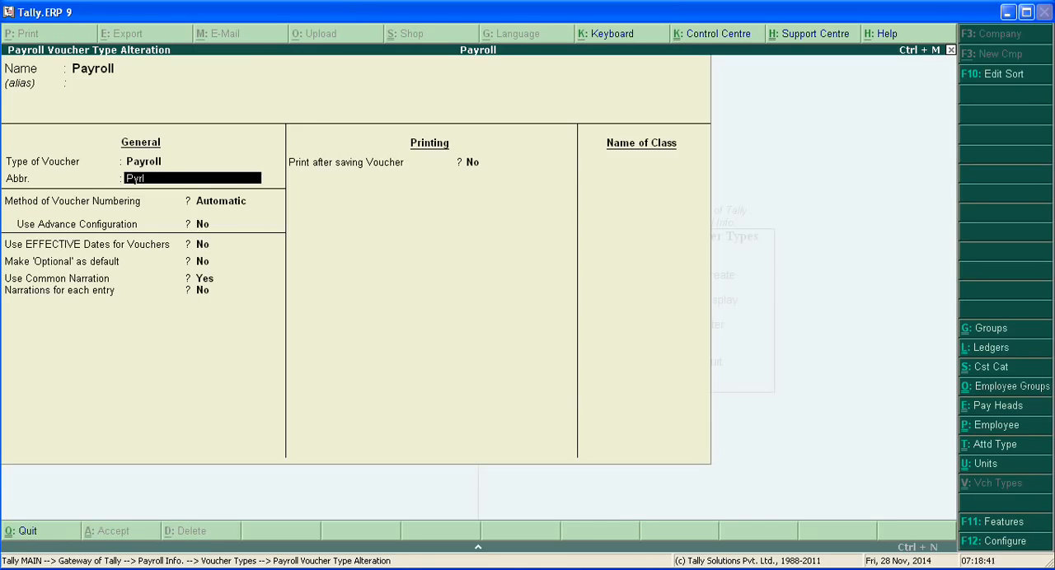
key("Return")
key("Return")
key("Return")
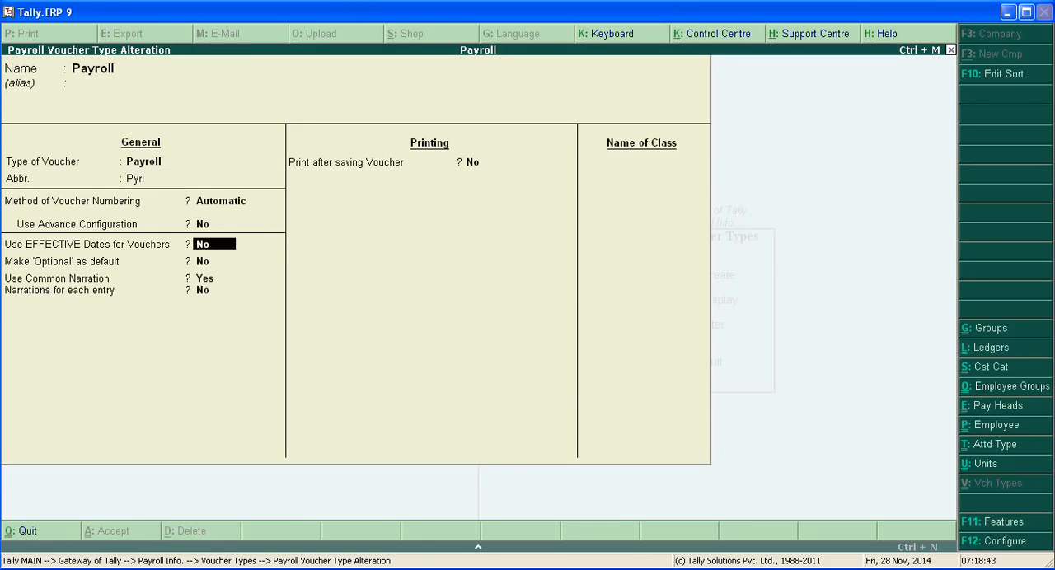
key("Return")
key("Return")
key("Return")
key("Return")
key("Return")
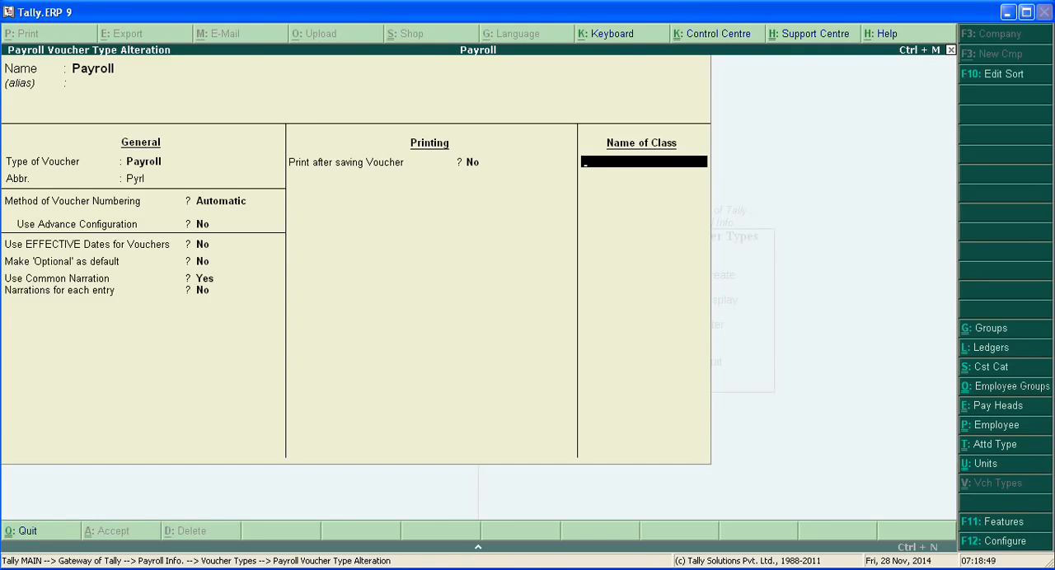
Add a voucher class named "Staff Sailary" to the Payroll voucher type
type("Staff Sailary")
key("Return")
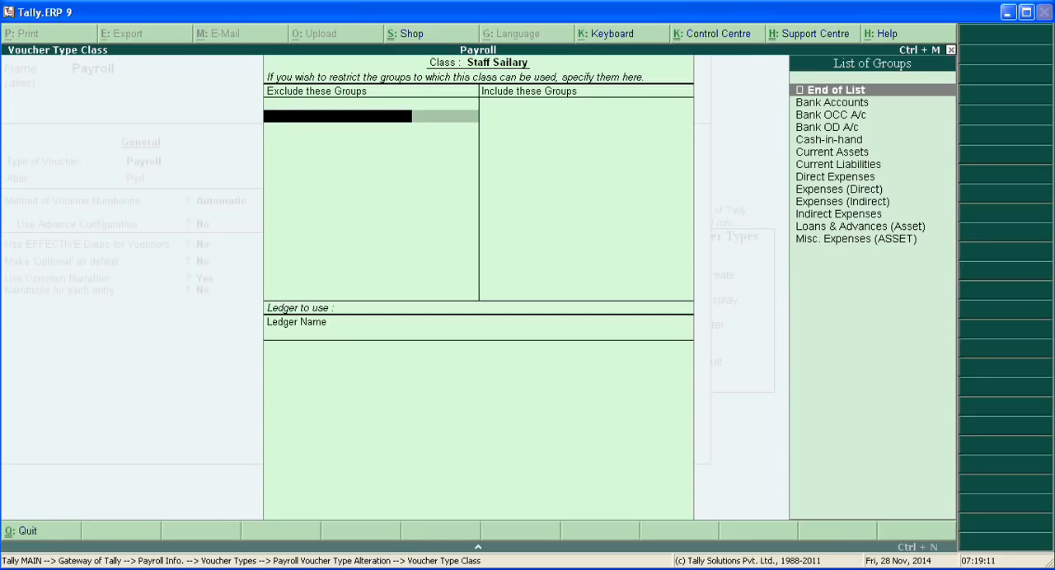
Leave the class's excluded and included groups at End of List and choose Salary Payble as its ledger
key("Return")
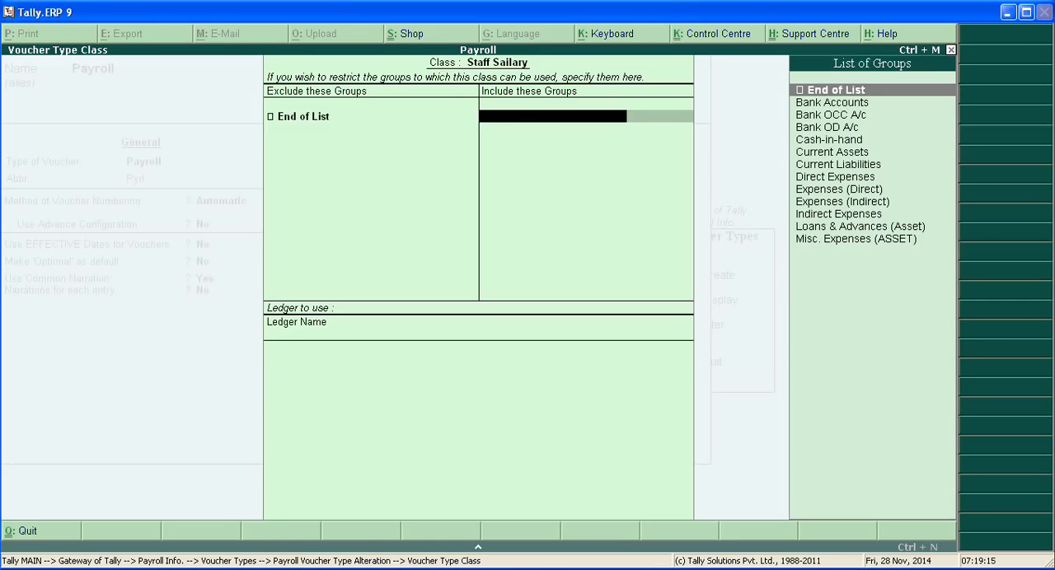
key("Return")
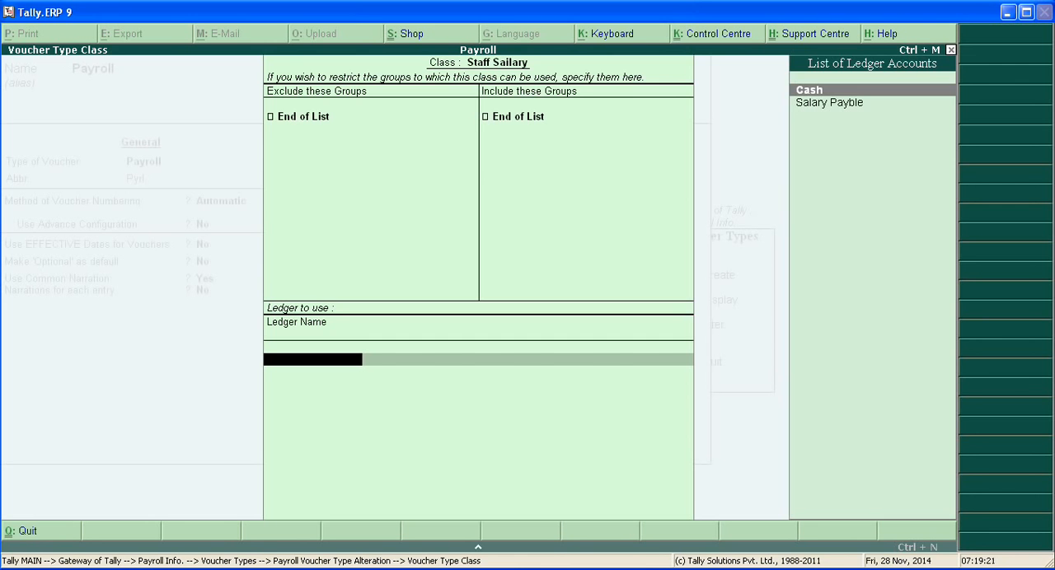
key("Down")
key("Return")
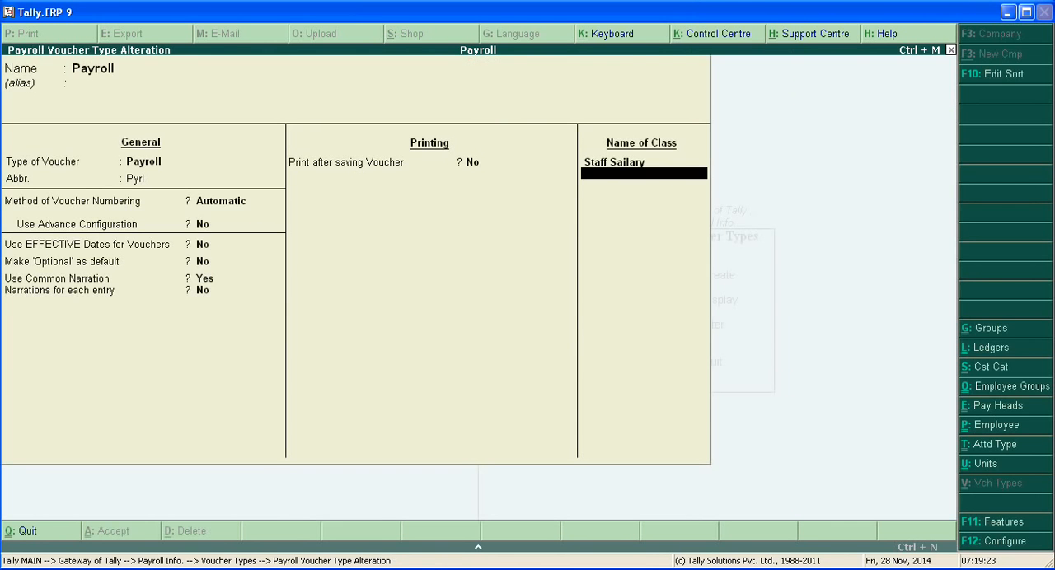
Reopen the Staff Sailary class and review its group restrictions and ledger
key("Up")
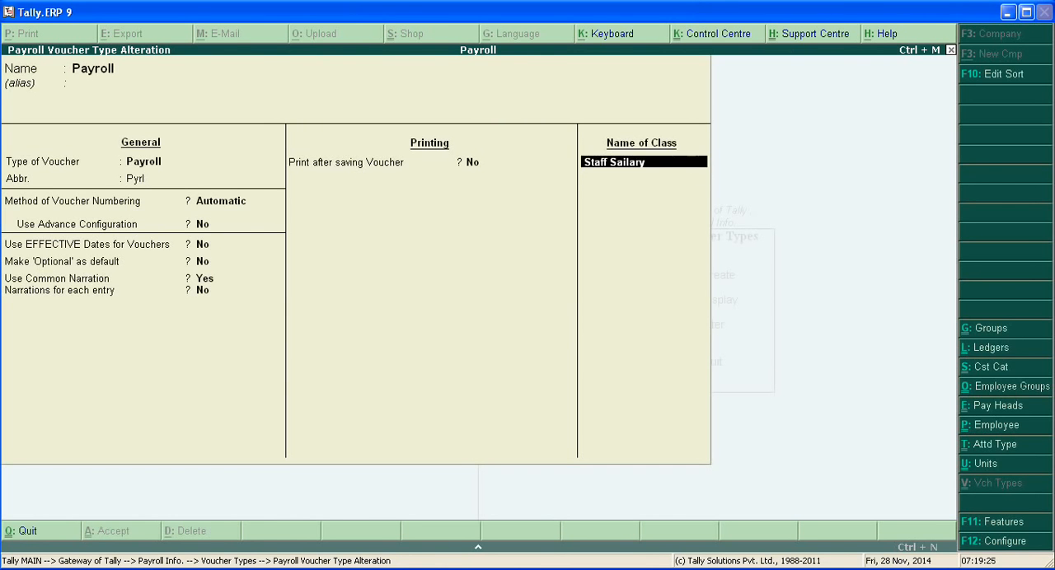
key("Return")
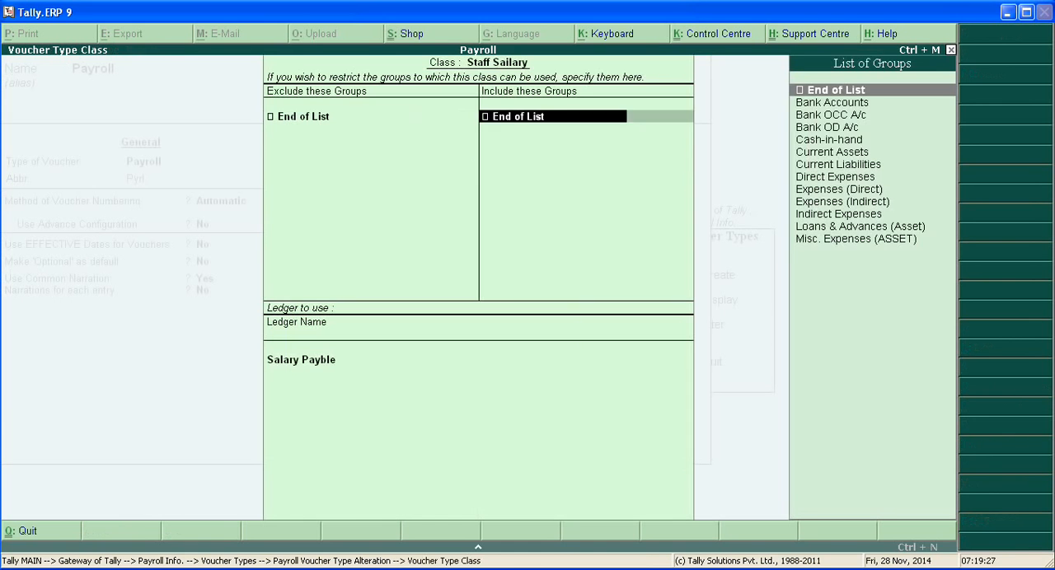
key("Return")
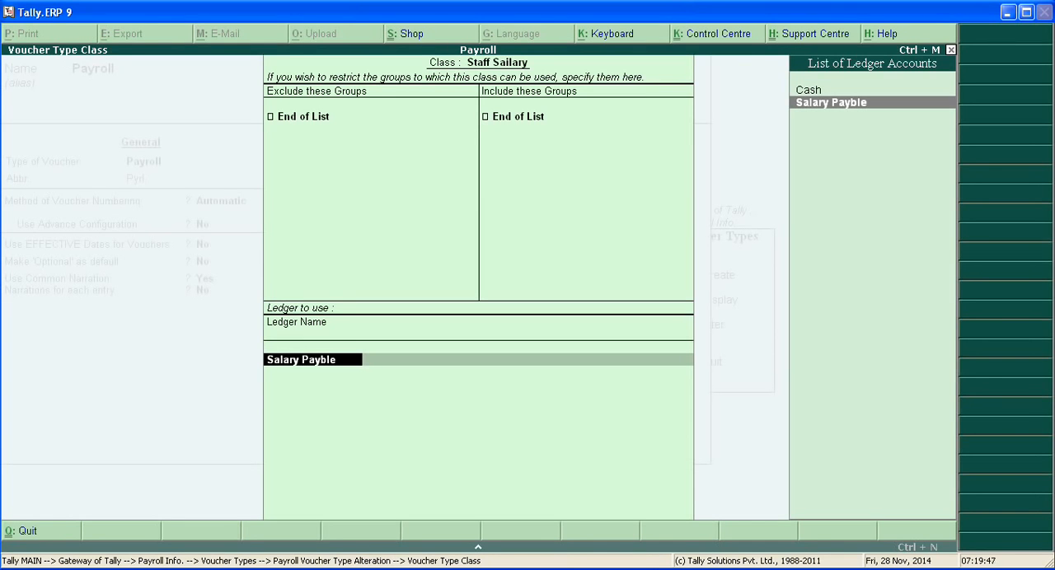
key("Return")
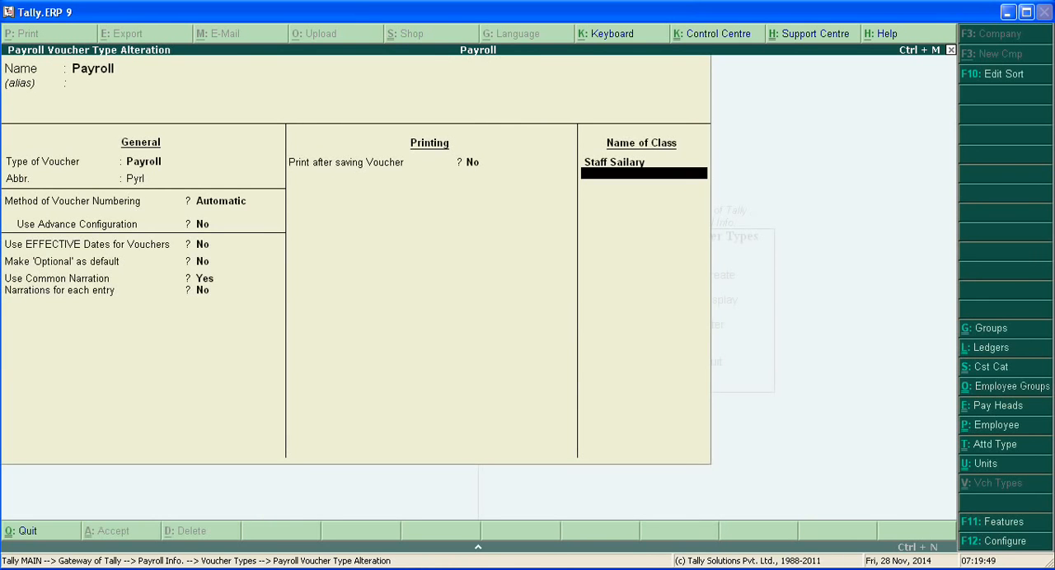
Save the altered Payroll voucher type with its Staff Sailary class and return to the Gateway of Tally
key("Return")
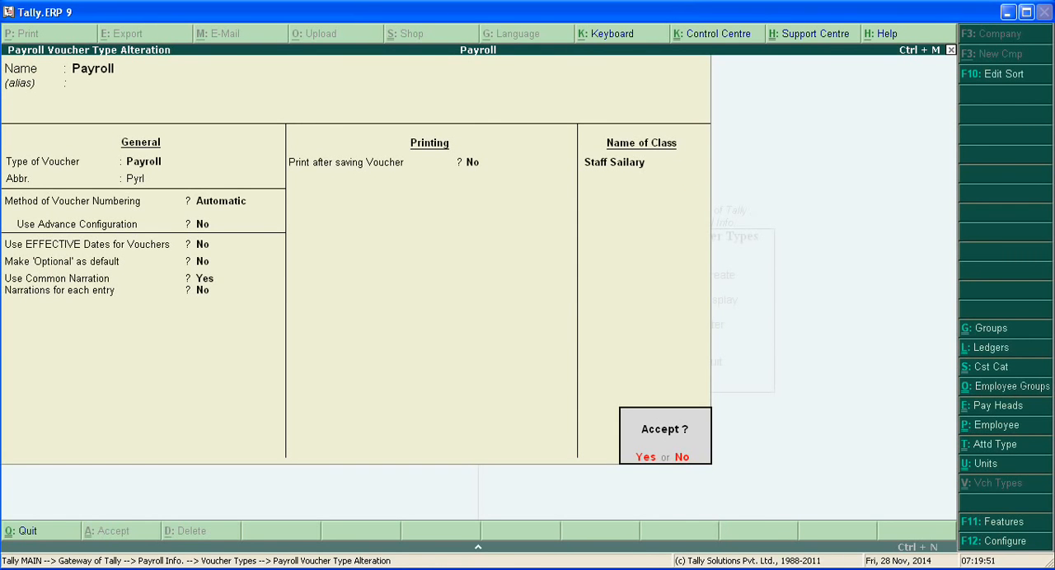
key("Return")
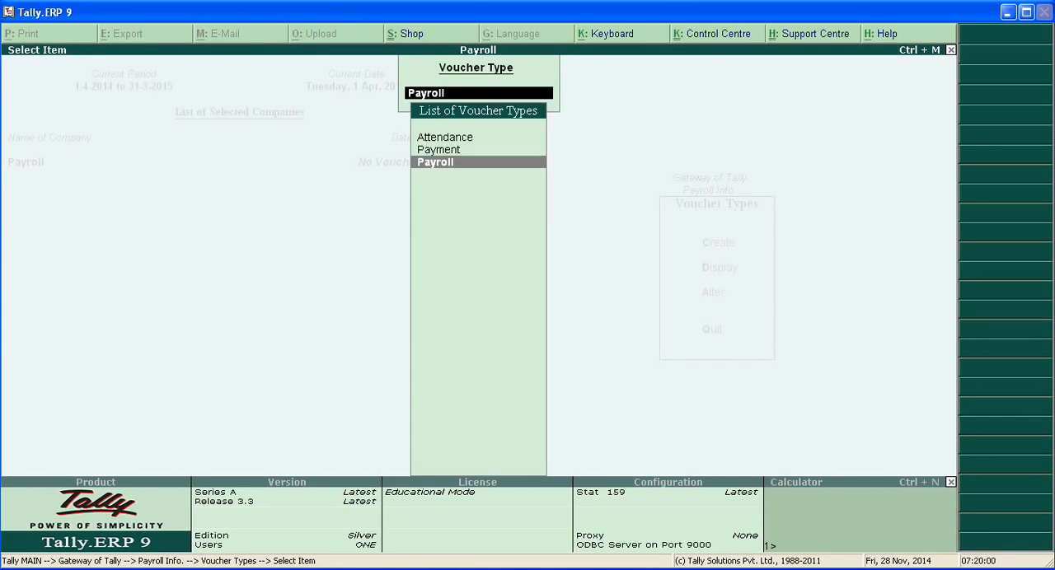
key("Escape")
key("Escape")
key("Escape")
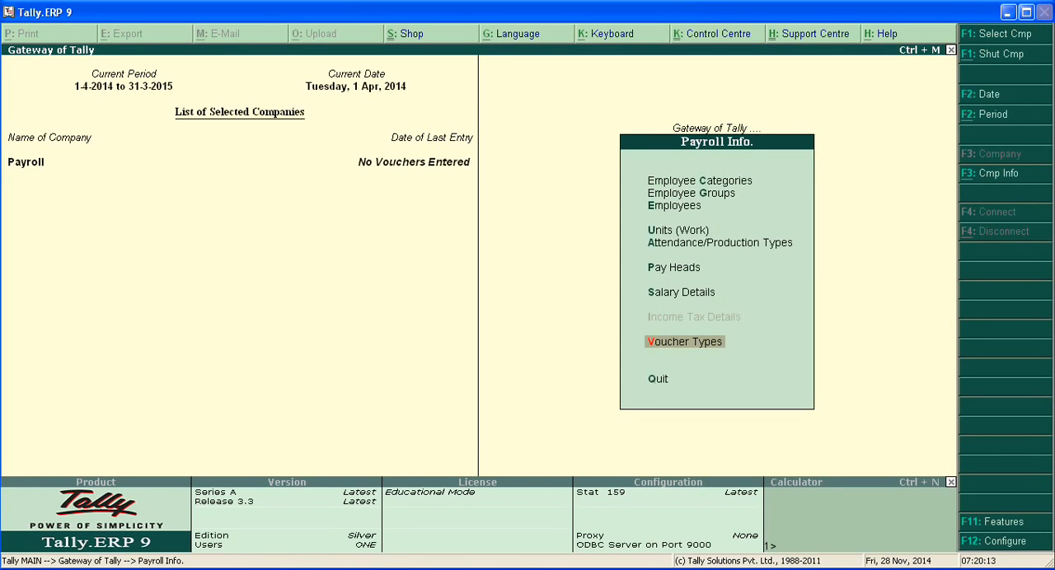
key("Escape")
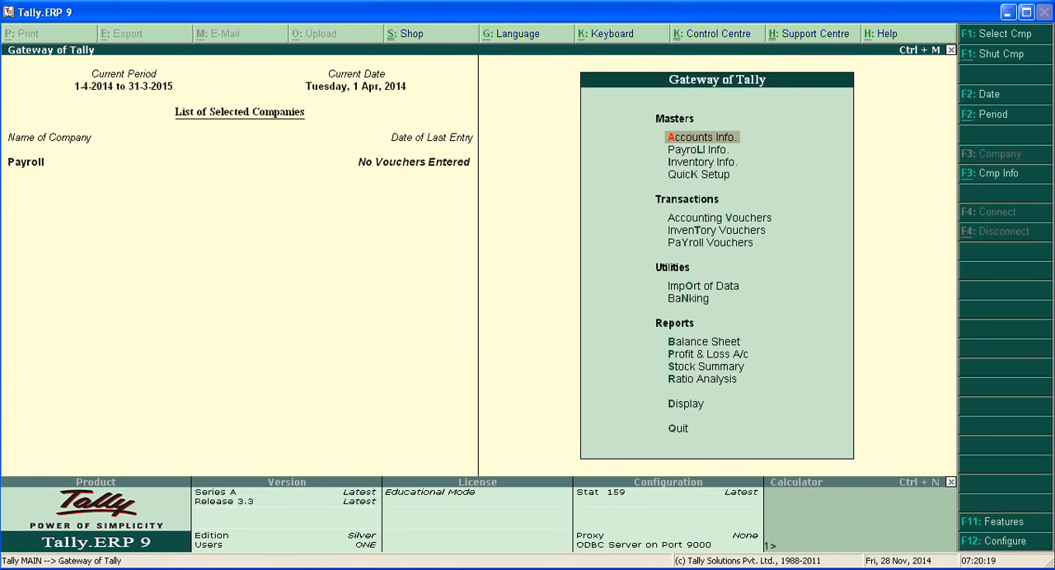
Open payroll voucher entry and switch it to a new Attendance voucher
key("Down")
key("Down")
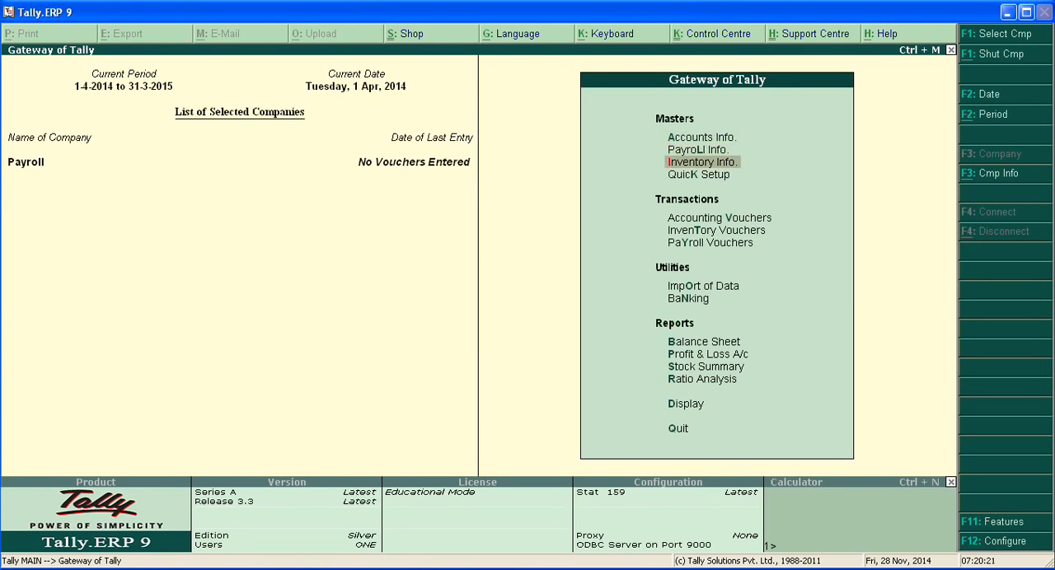
key("Down")
key("Down")
key("Down")
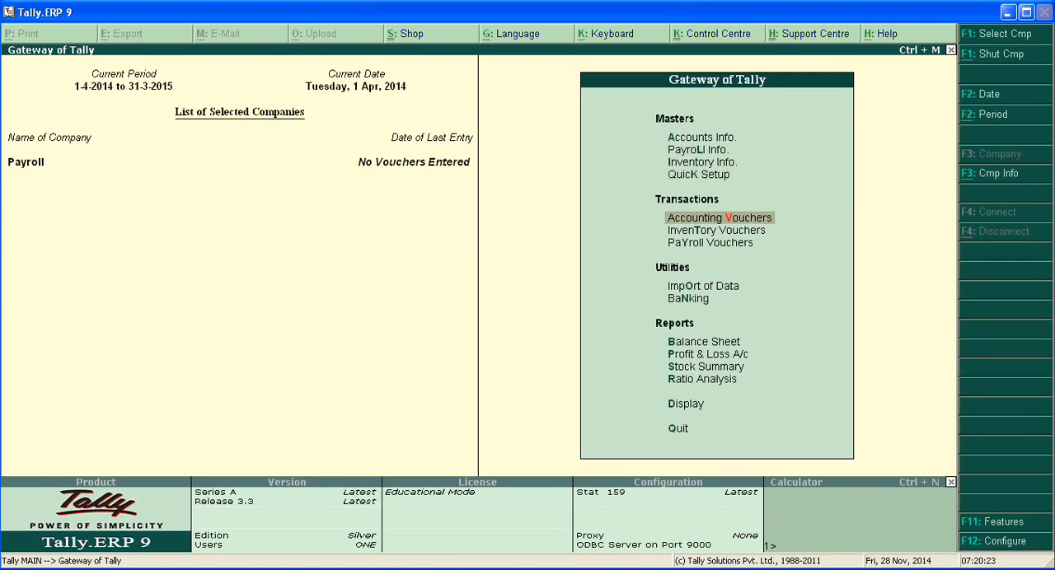
key("Down")
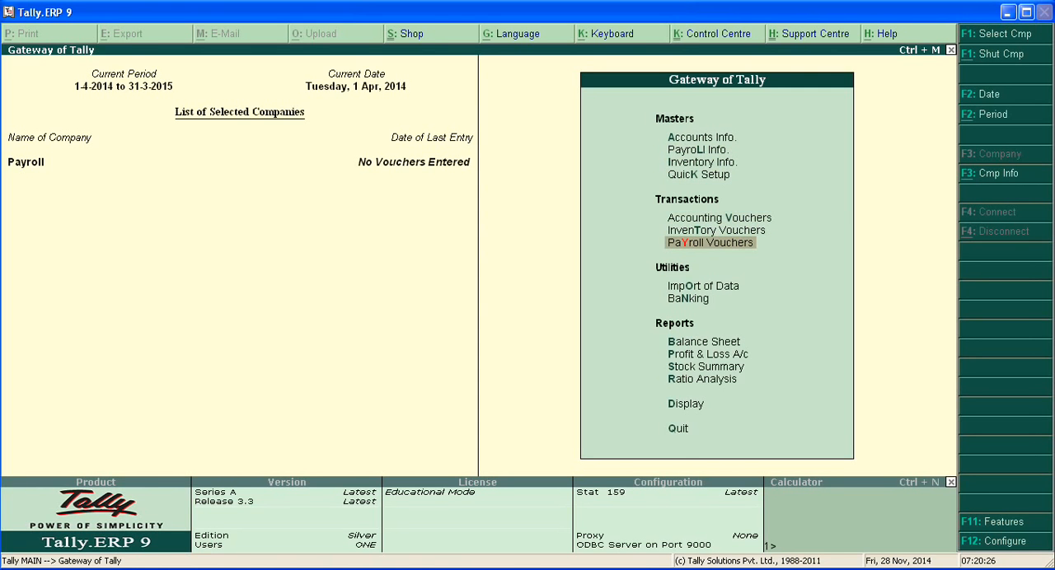
key("Return")
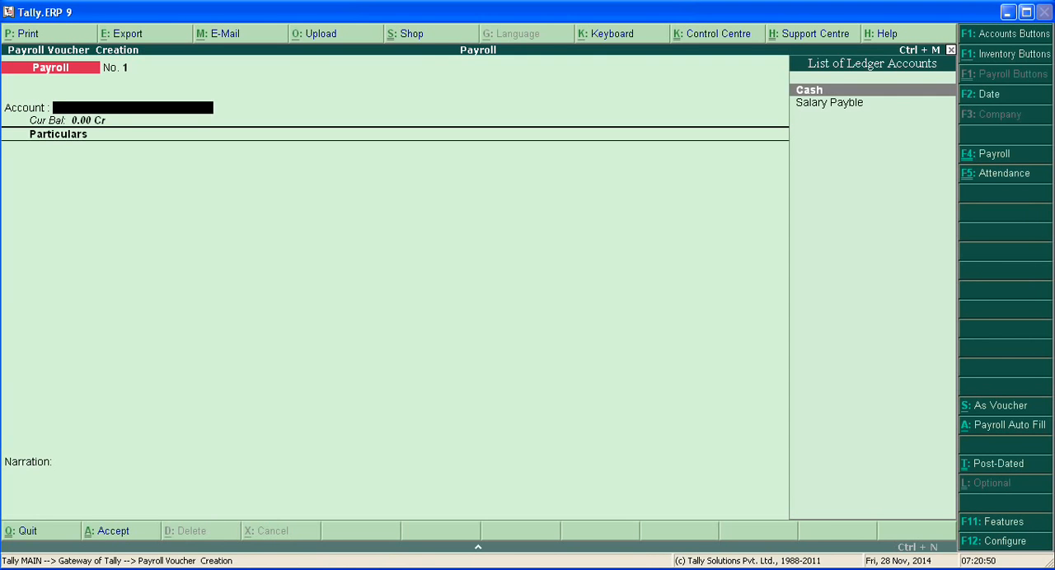
key("F5")
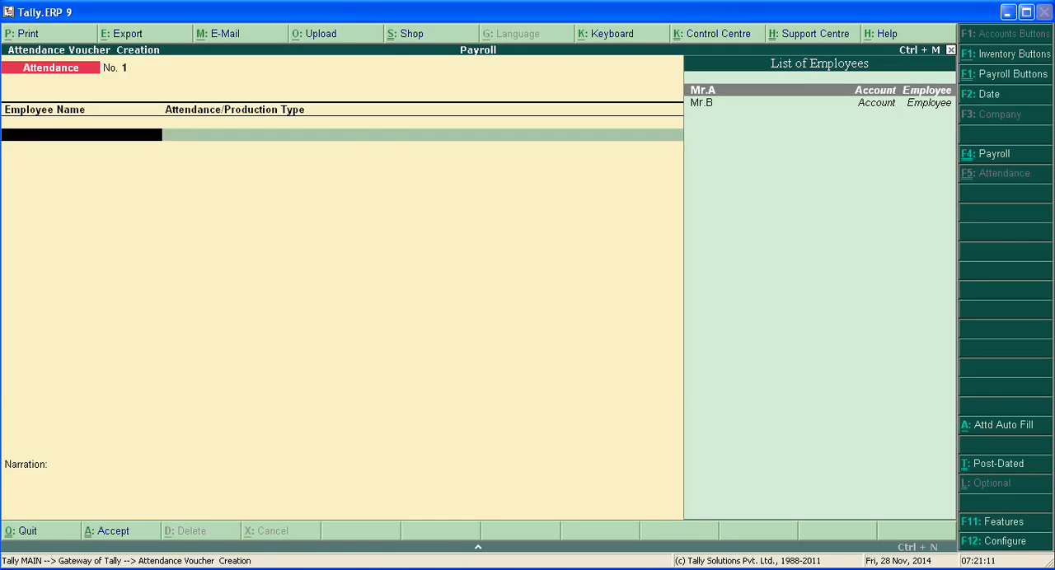
Start an attendance line for the first employee and try the Absent, Overtime and Sick Leave types in turn
key("Return")
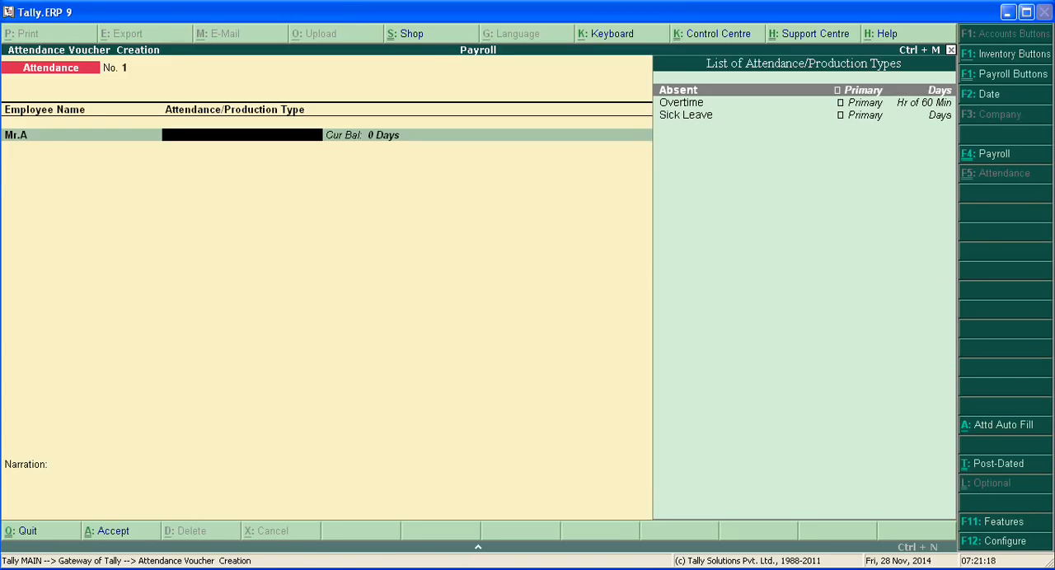
key("Down")
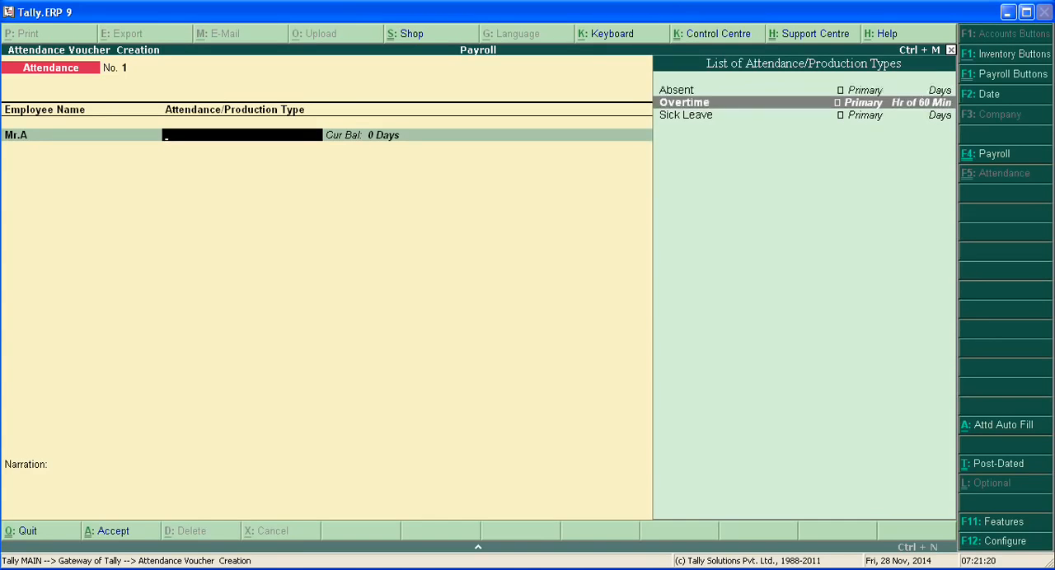
key("Up")
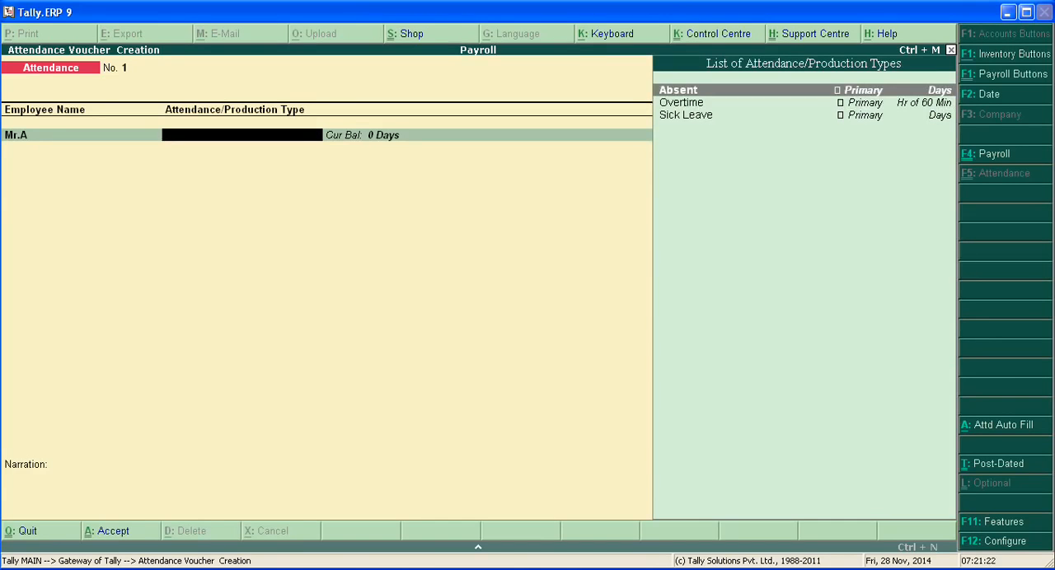
key("Return")
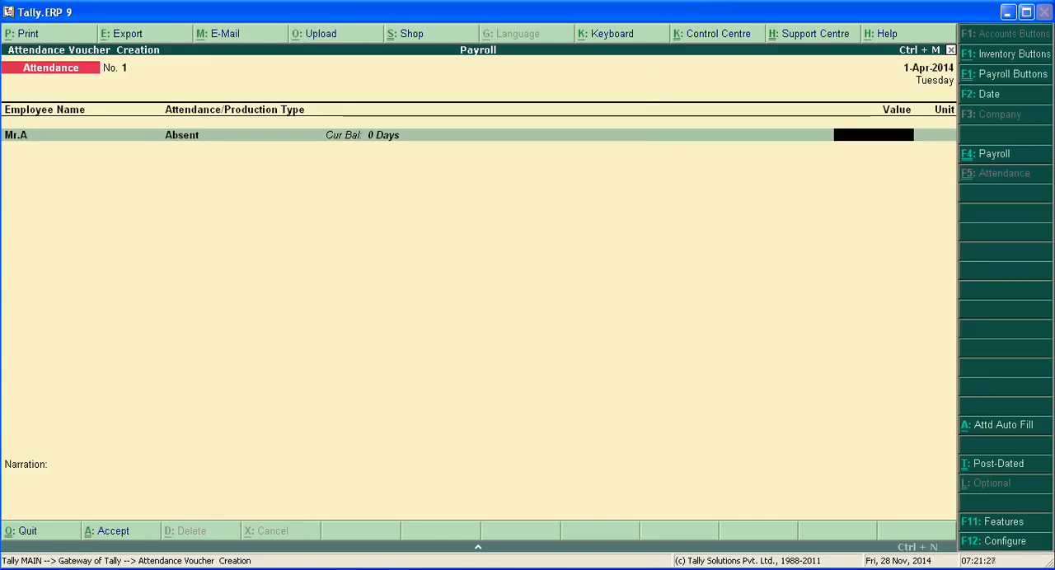
key("BackSpace")
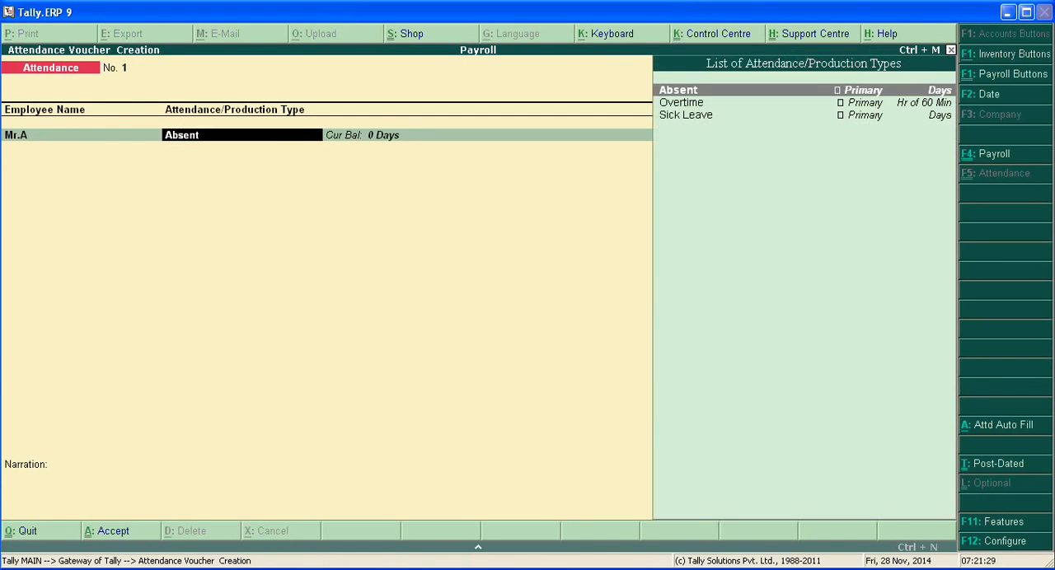
key("Down")
key("Return")
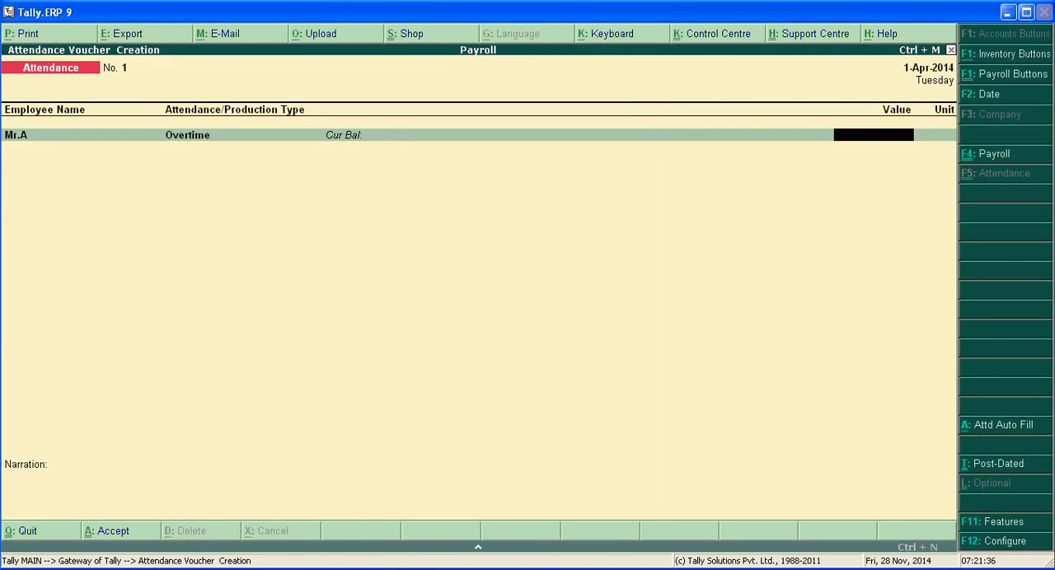
key("BackSpace")
key("Down")
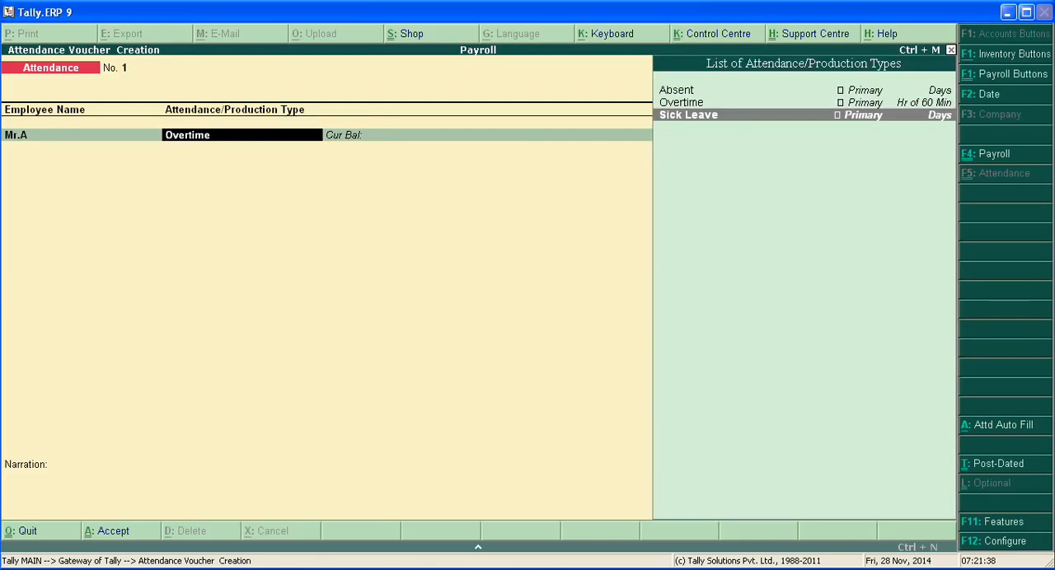
key("Return")
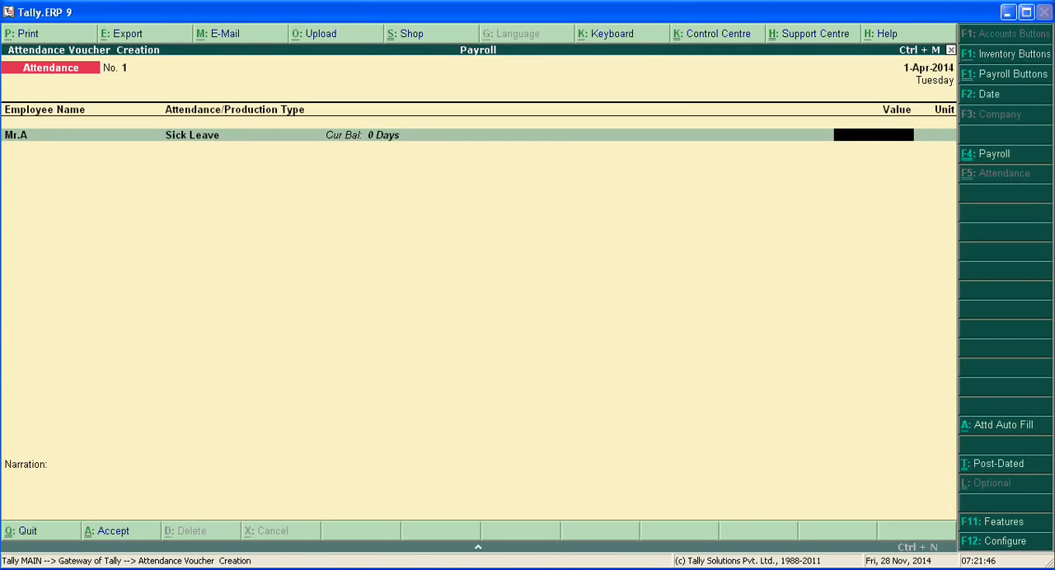
key("BackSpace")
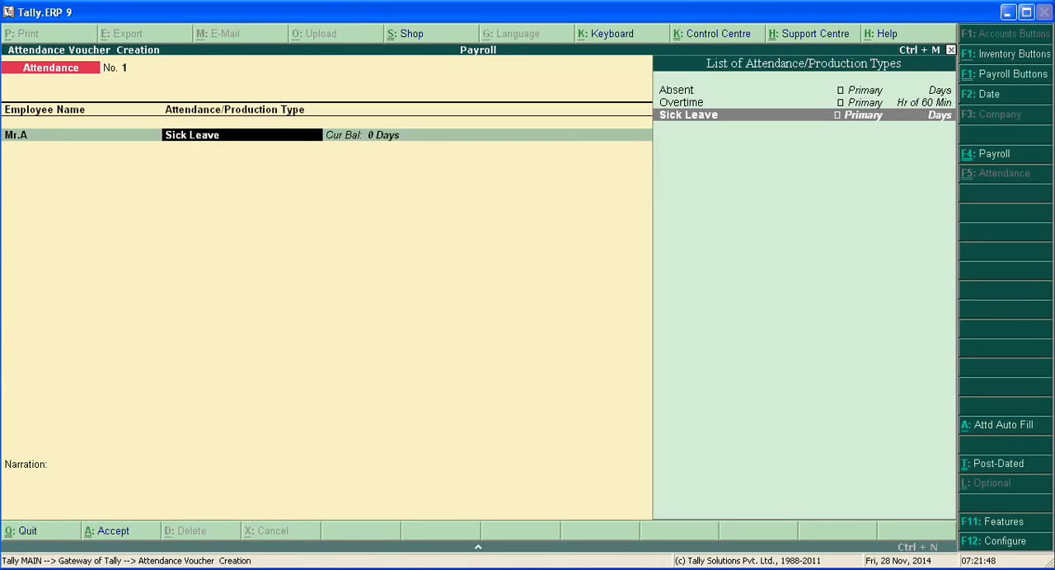
Set the first employee's attendance type to Absent with a value of 1 day
key("Up")
key("Up")
key("Return")
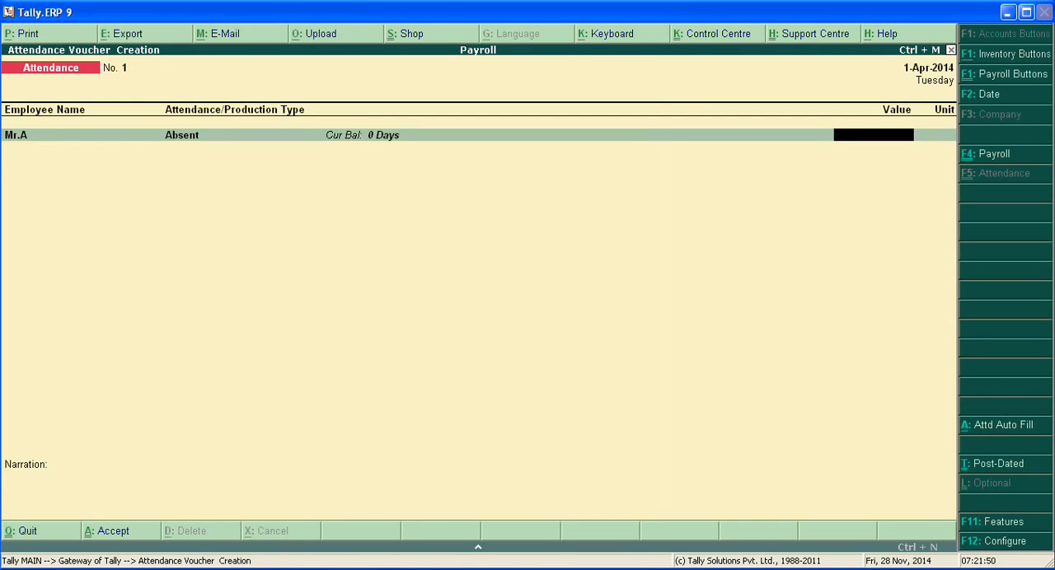
type("1")
key("Return")
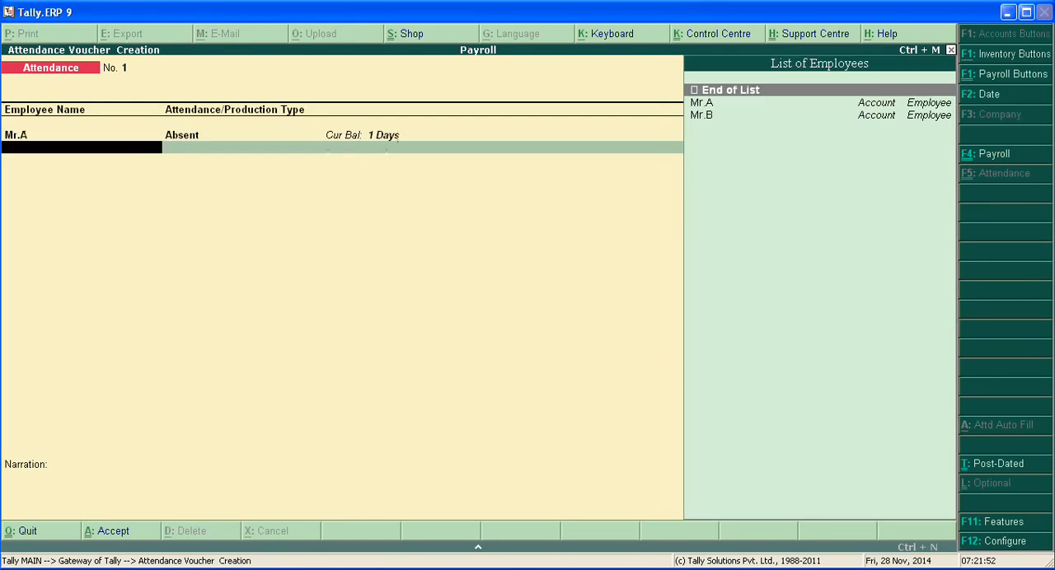
Add an Overtime line of 10 Hr for the same employee
key("Down")
key("Return")
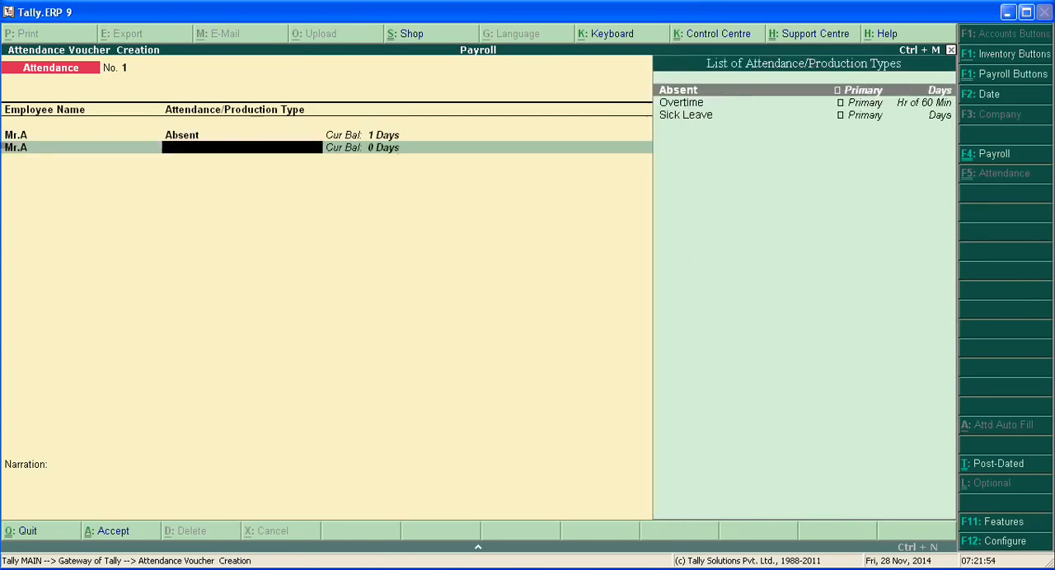
key("Down")
key("Return")
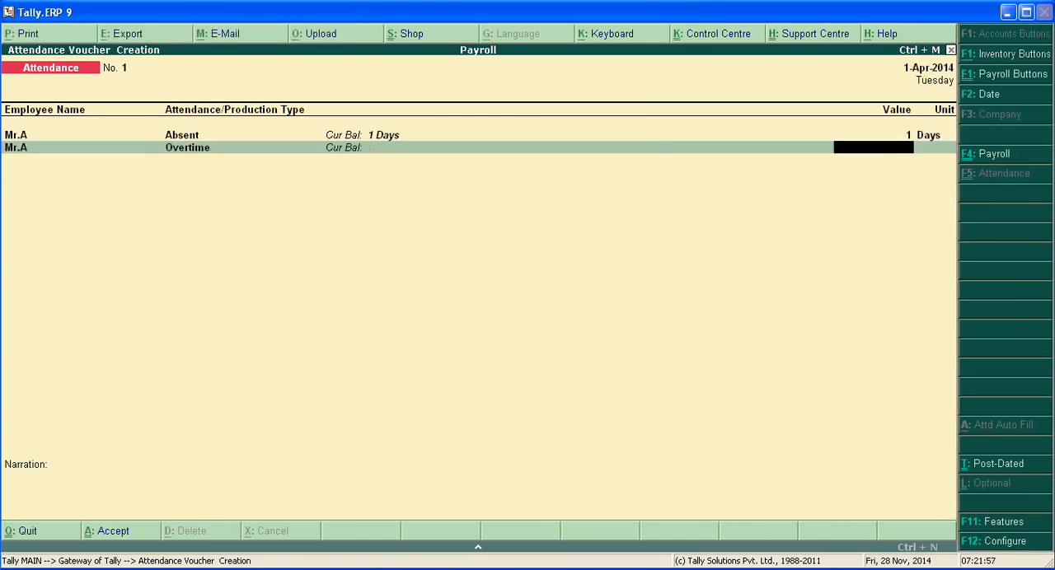
type("10")
key("Return")
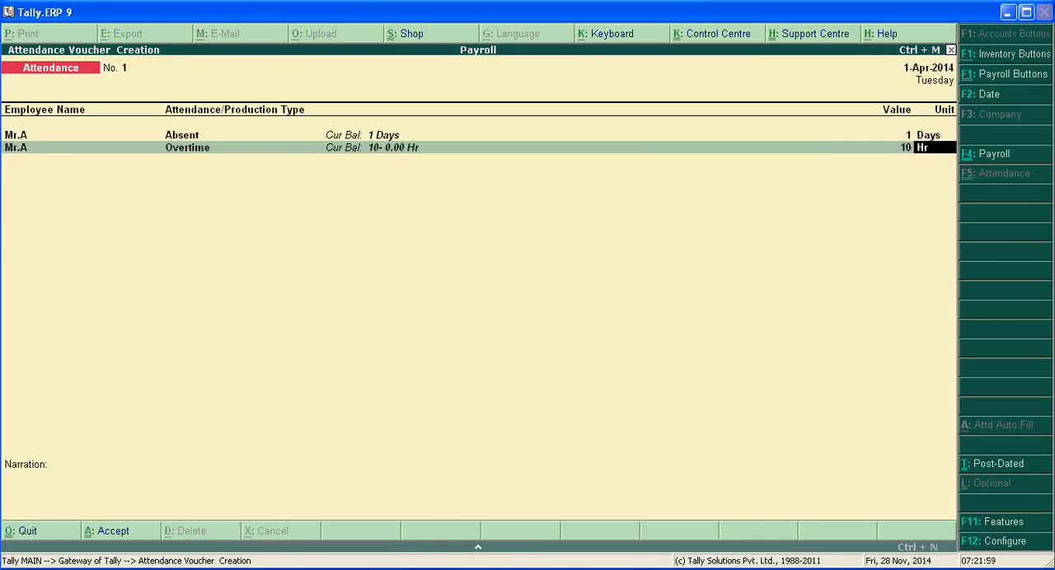
key("Return")
Add a Sick Leave line of 2 days for the same employee and end the employee list
key("Down")
key("Return")
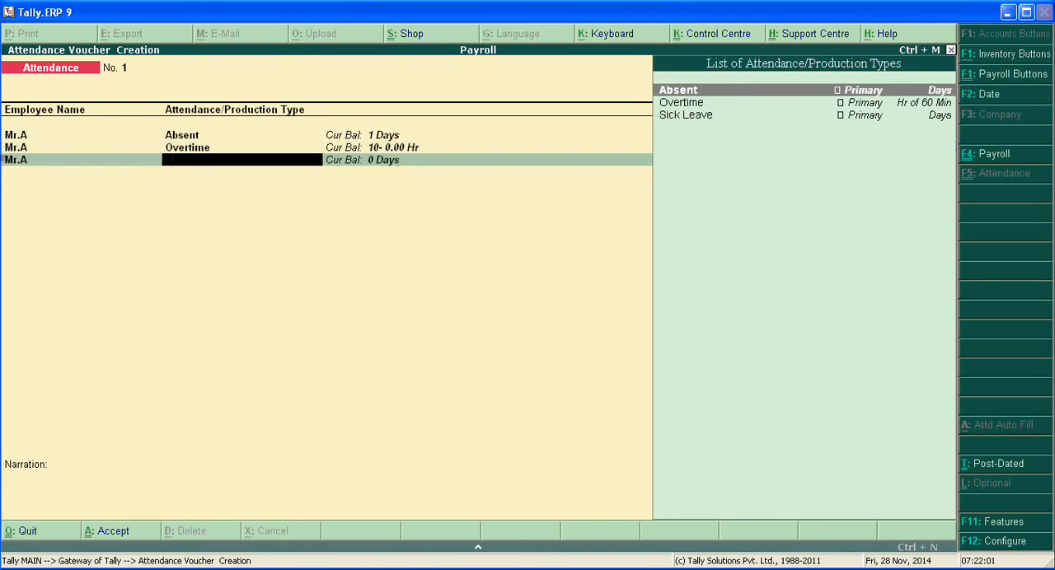
key("Down")
key("Down")
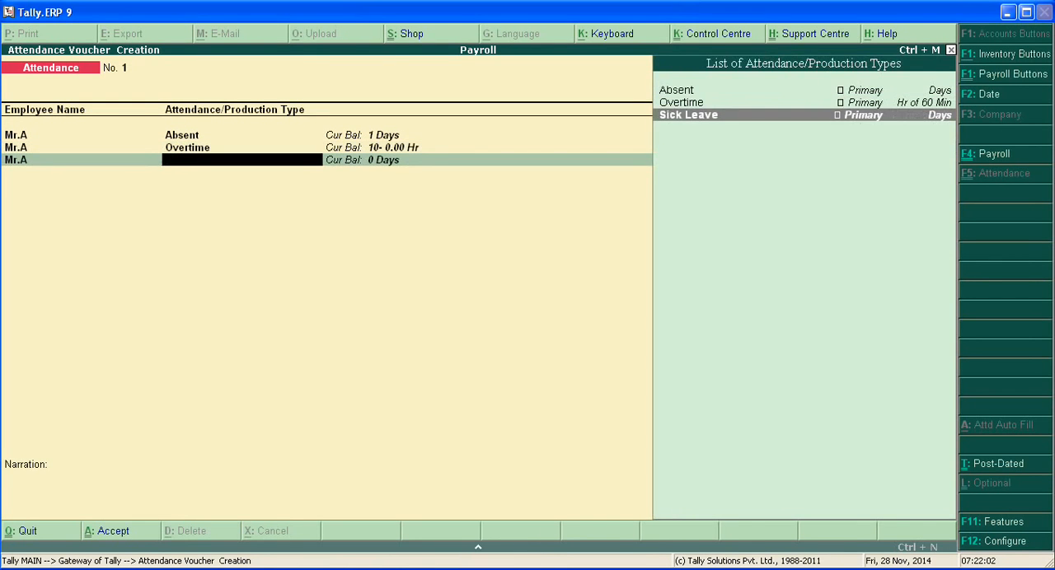
key("Return")
type("2")
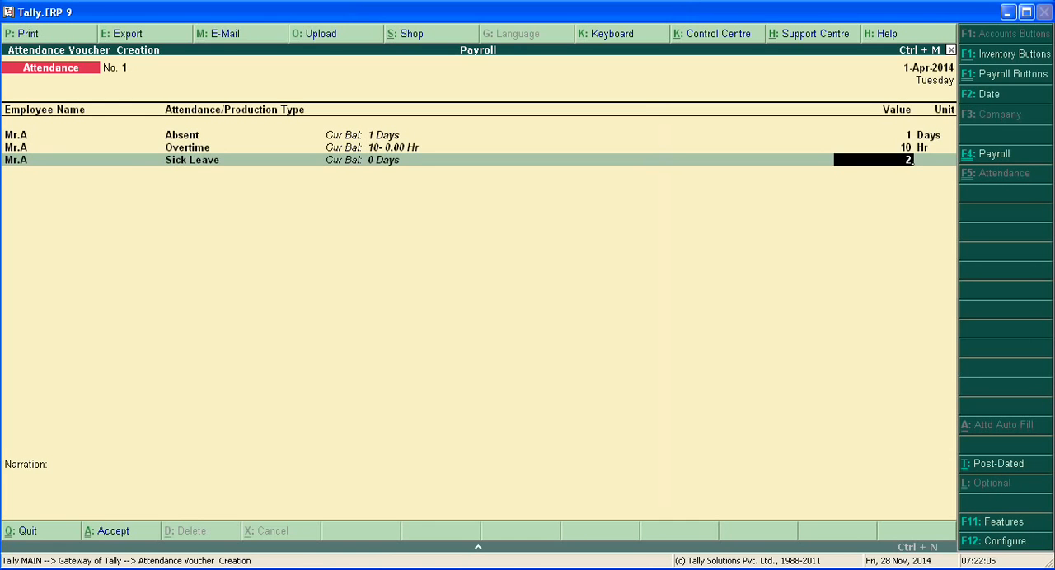
key("Return")
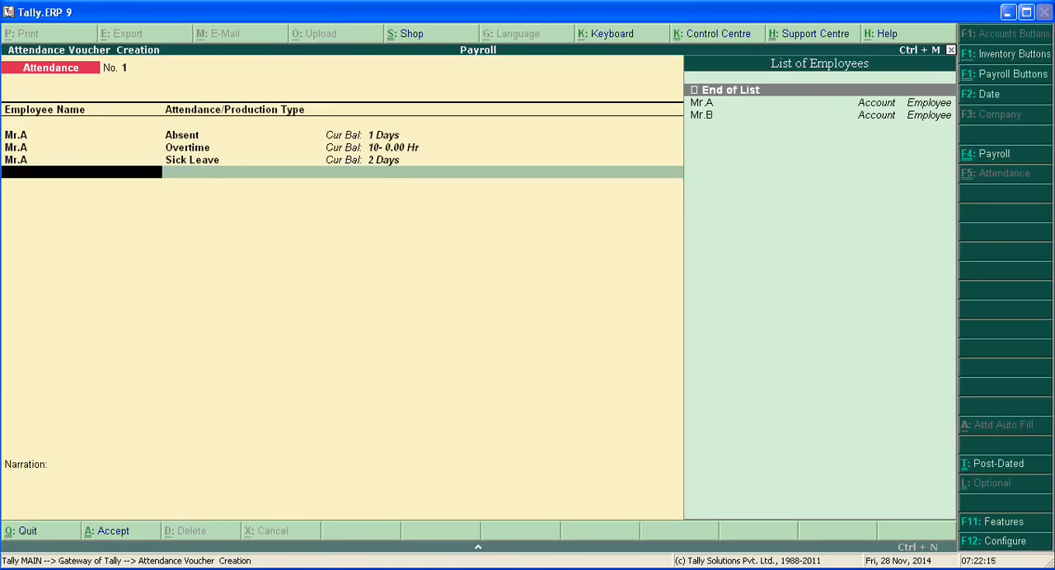
key("Return")
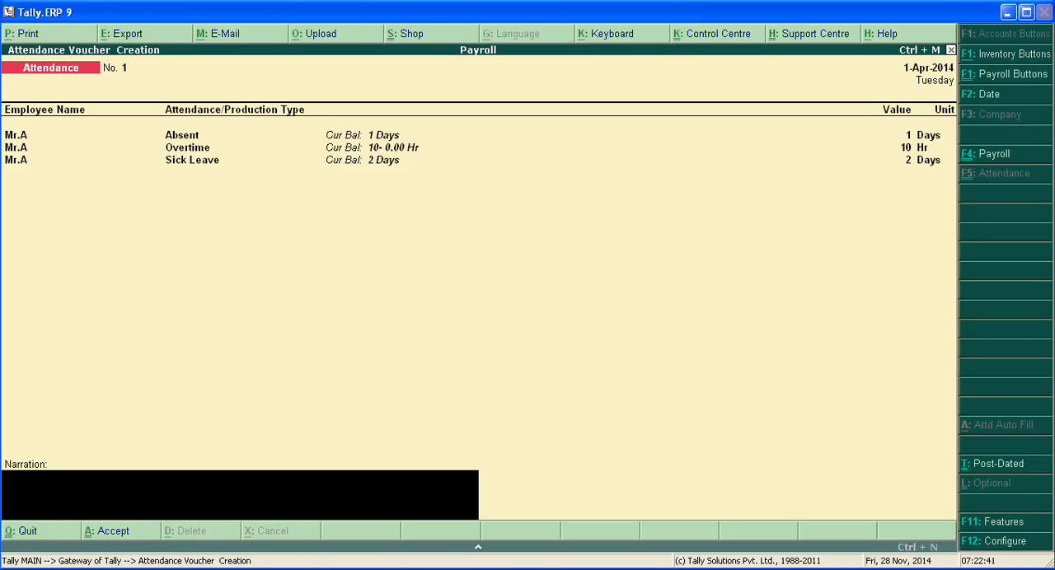
Quit the attendance voucher without saving and return to the Gateway of Tally
key("Escape")
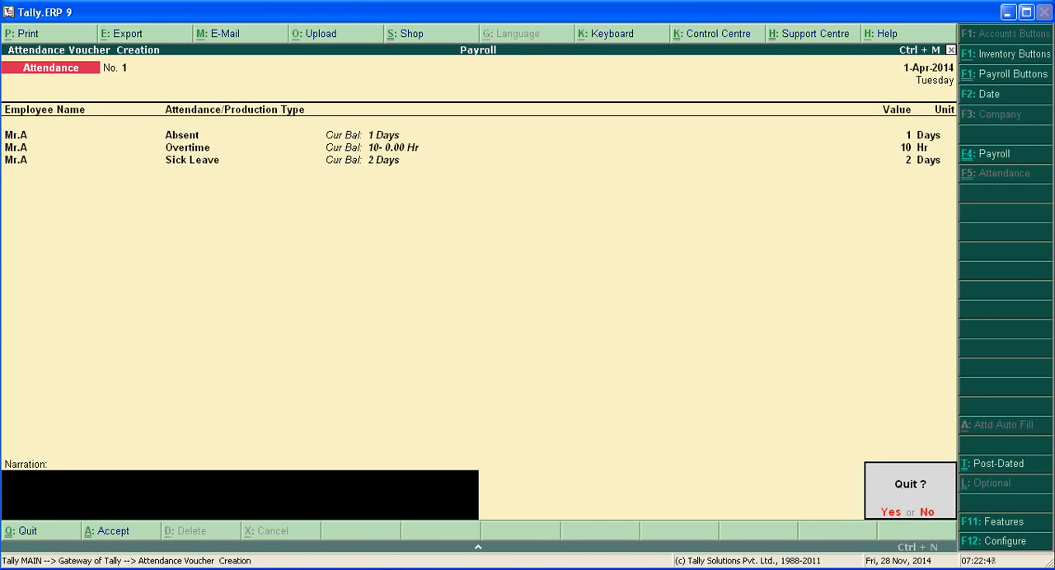
key("y")
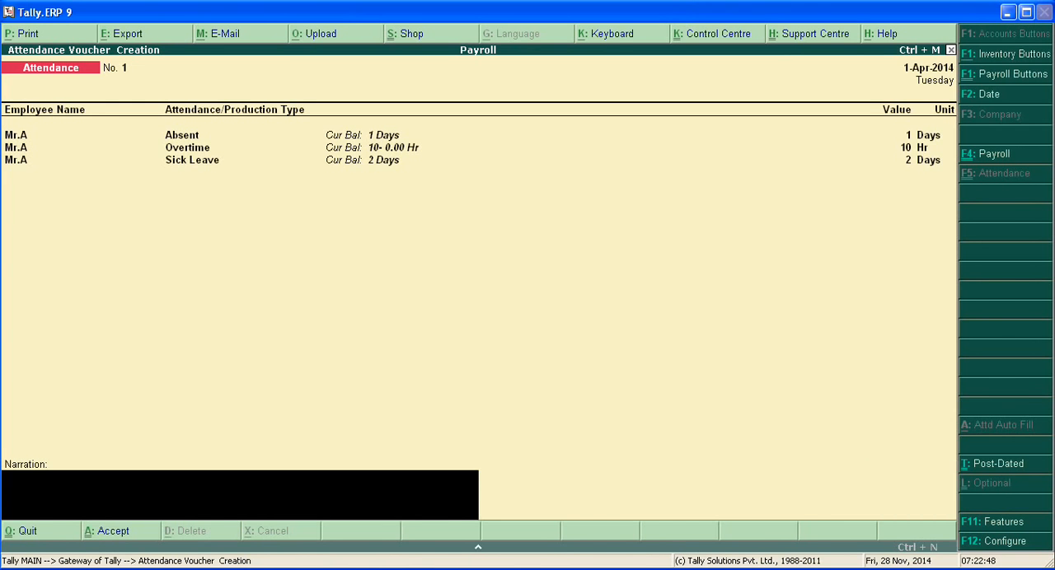
key("Escape")
key("n")
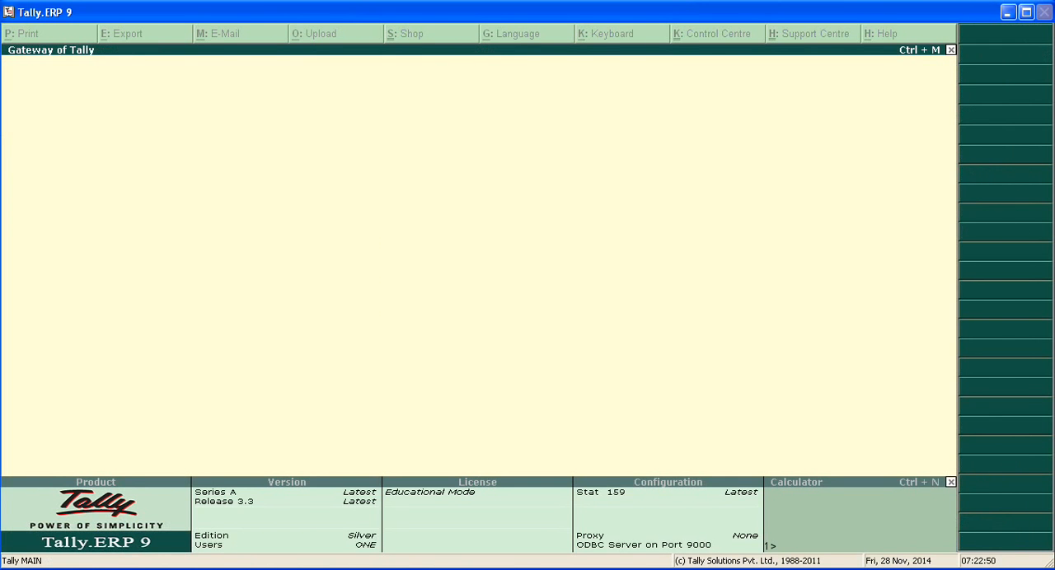
Start a payroll voucher using the Payroll voucher type and the Staff Sailary class
key("Down")
key("Down")
key("Down")
key("Down")
key("Down")
key("Down")
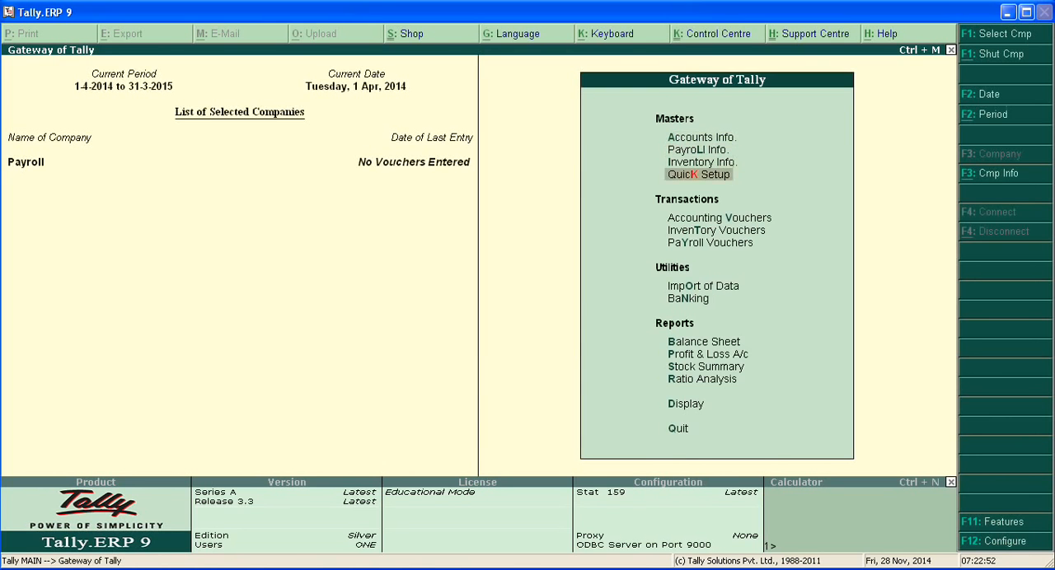
key("Return")
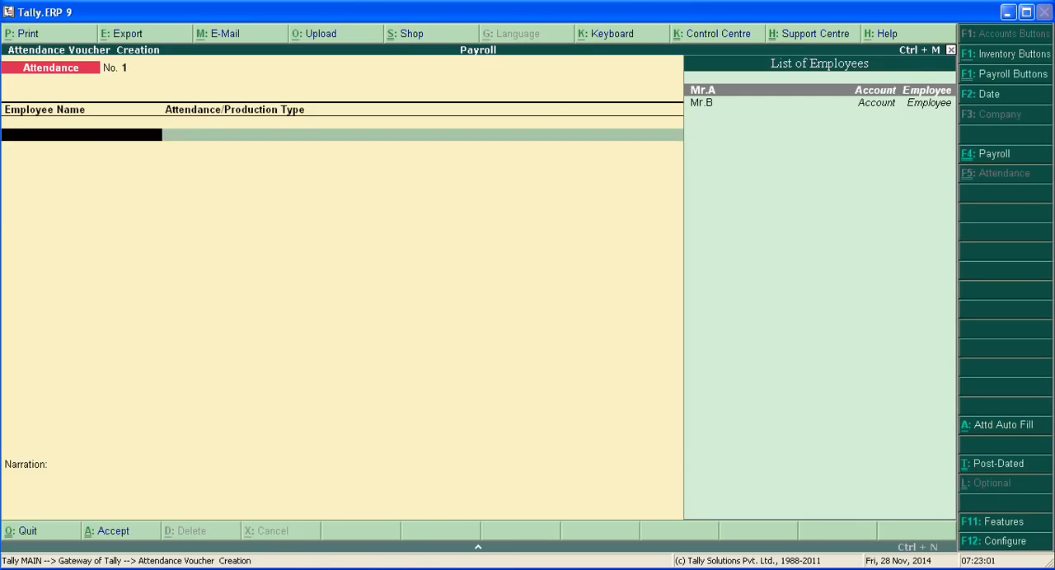
key("F4")
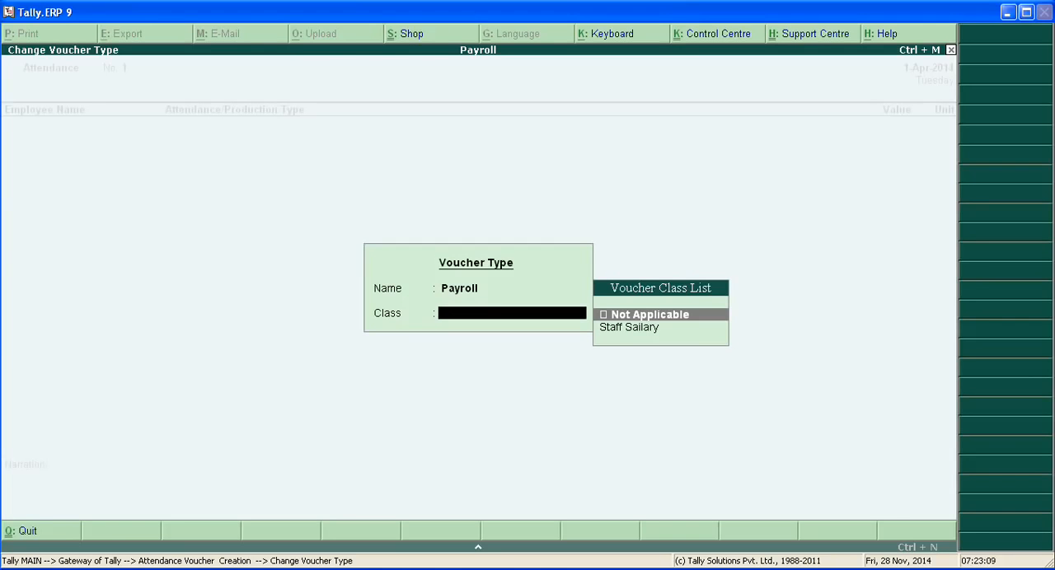
key("Down")
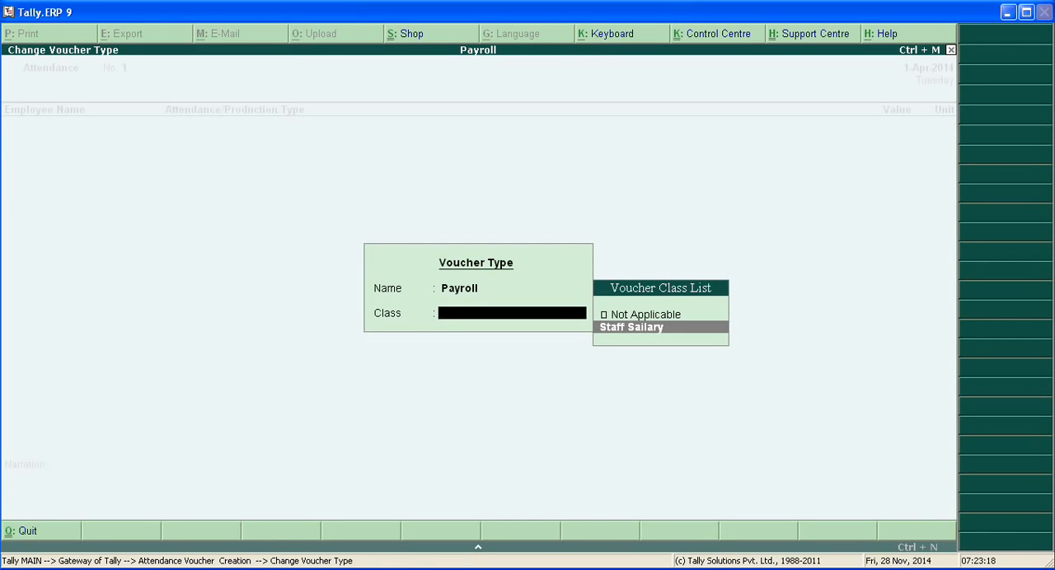
key("Return")
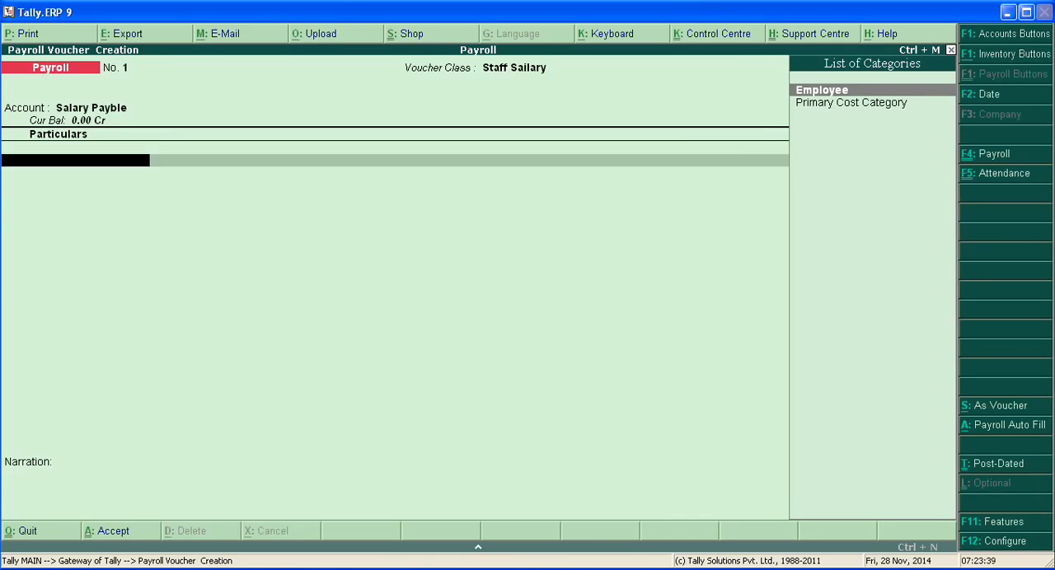
Set the payroll auto fill to process Salary for the period 1-4-2014 to 1-5-2014
key("alt+a")
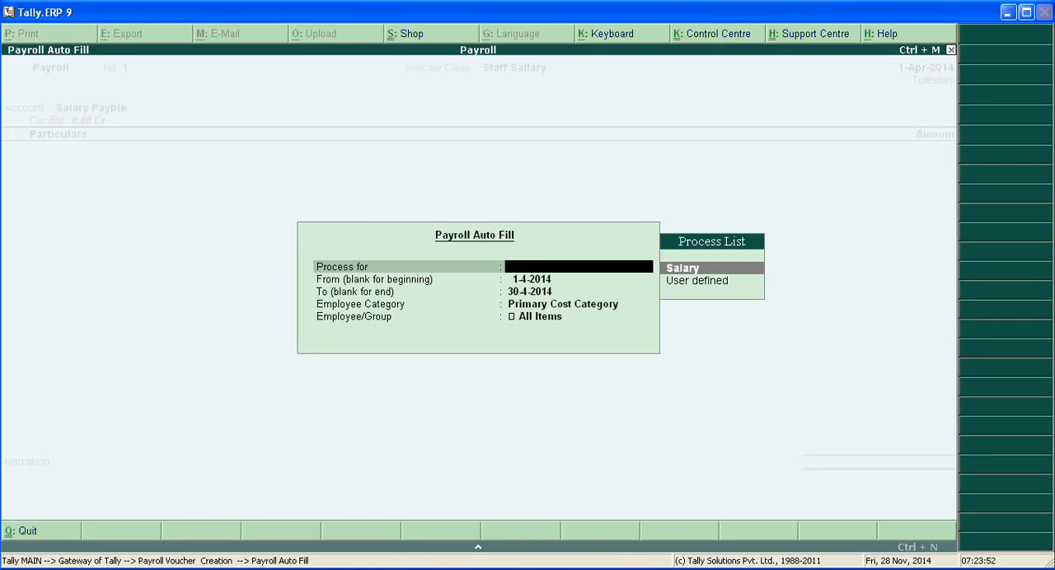
key("Return")
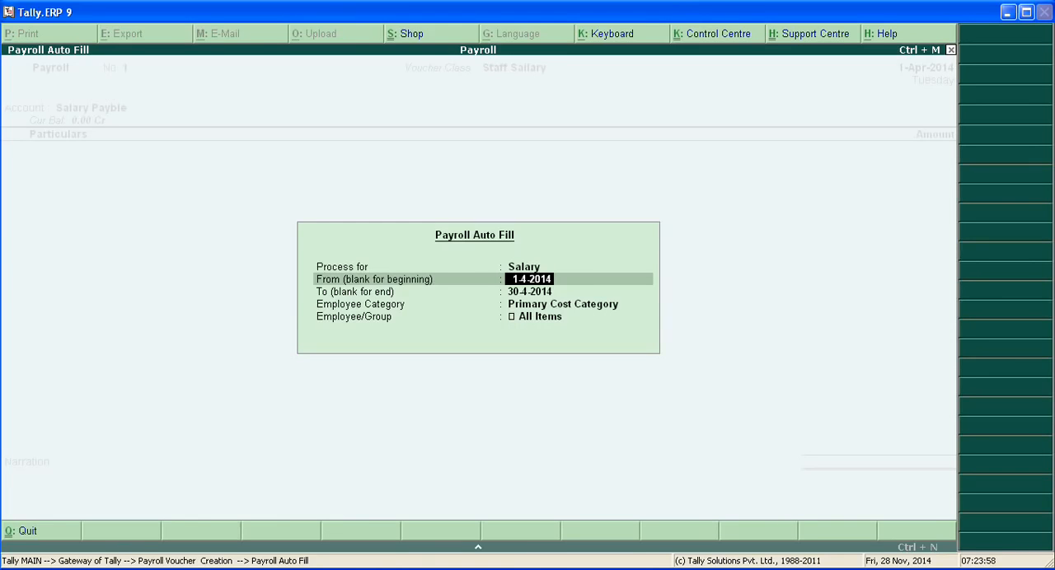
key("Return")
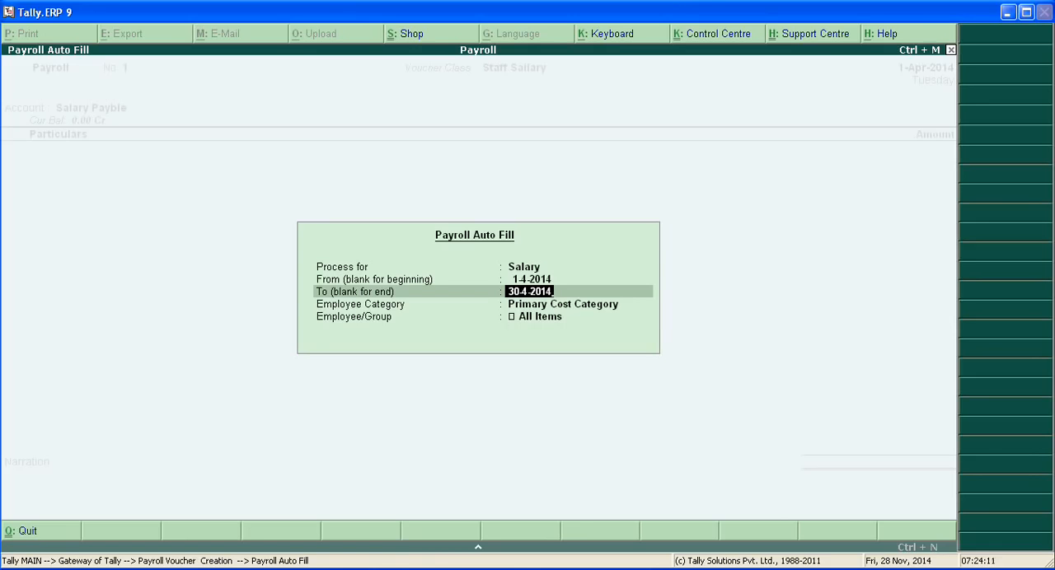
key("BackSpace")
key("BackSpace")
key("BackSpace")
key("BackSpace")
key("BackSpace")
key("BackSpace")
key("BackSpace")
key("BackSpace")
key("BackSpace")
type("1-5-")
type("14")
key("Return")
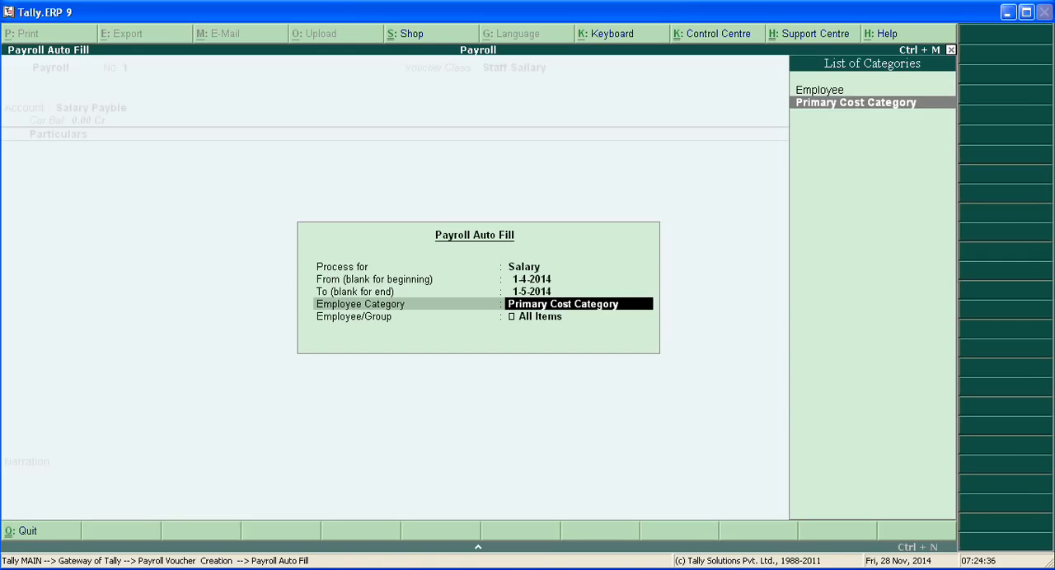
Fill the payroll voucher for the Employee category and the Account employee group
key("Up")
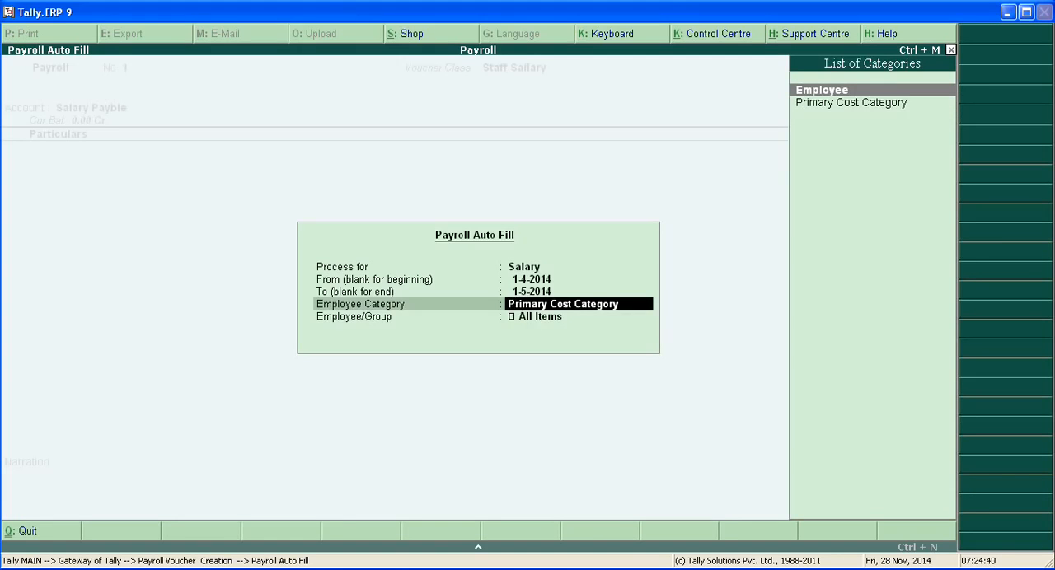
key("Return")
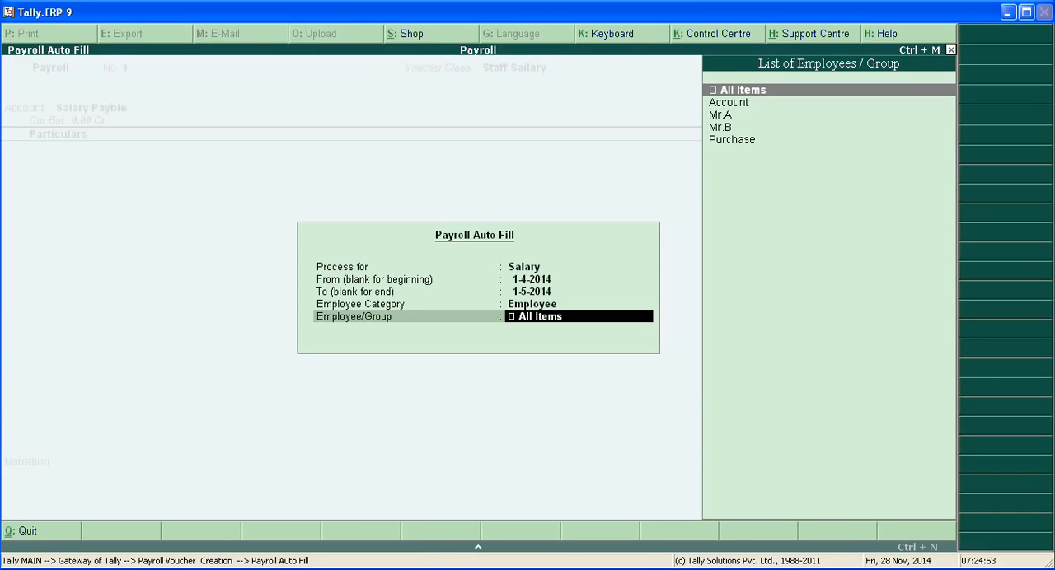
key("Down")
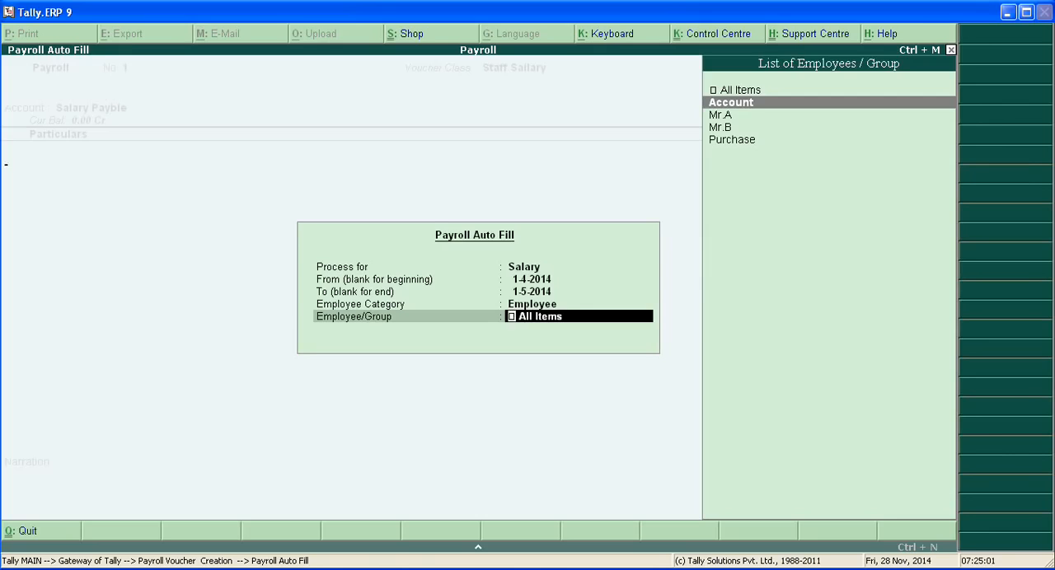
key("Return")
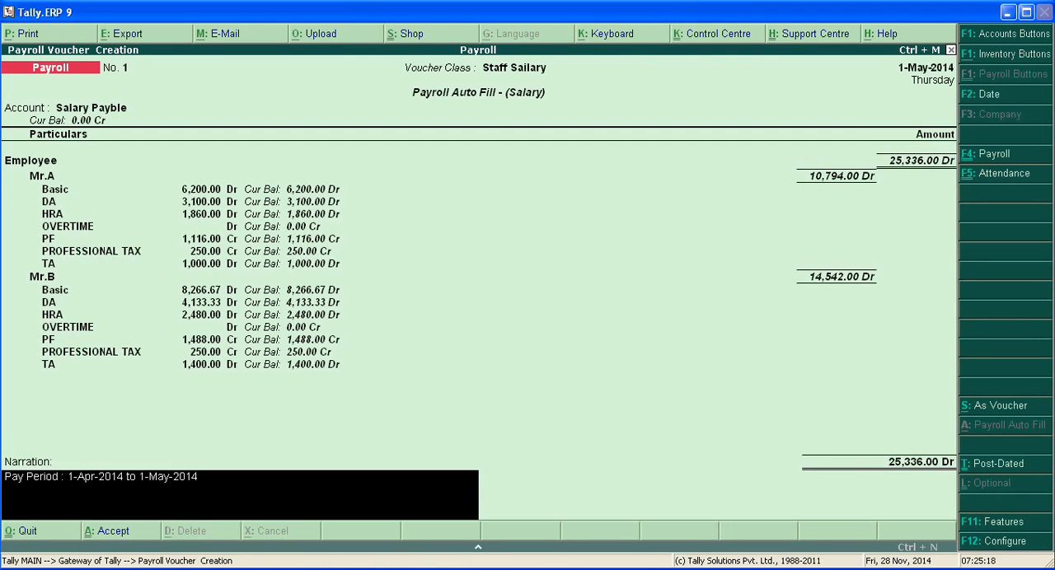
Keep the pay period narration and save the auto-filled salary voucher
key("Return")
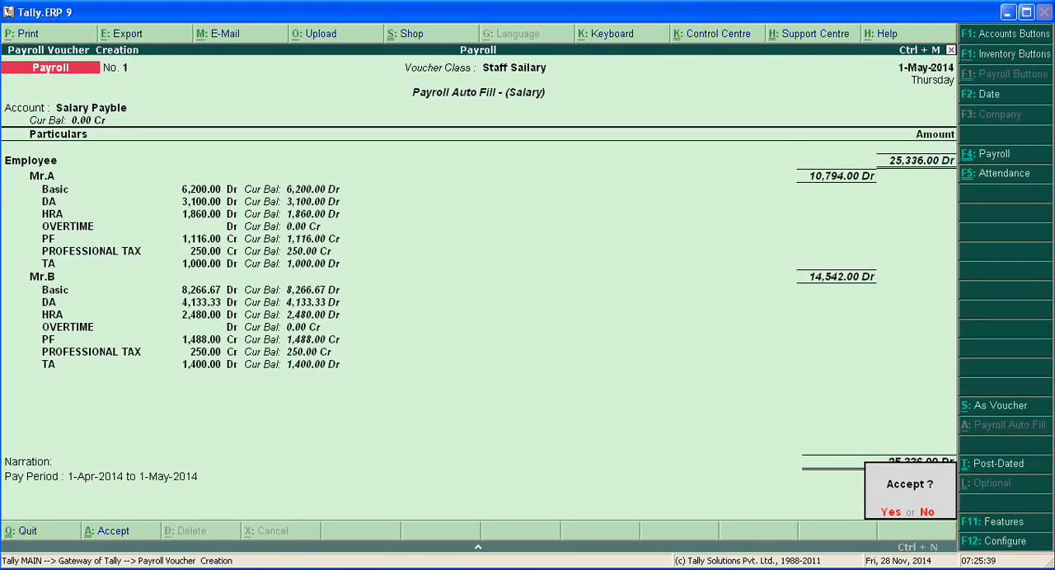
key("Escape")
key("ctrl+a")
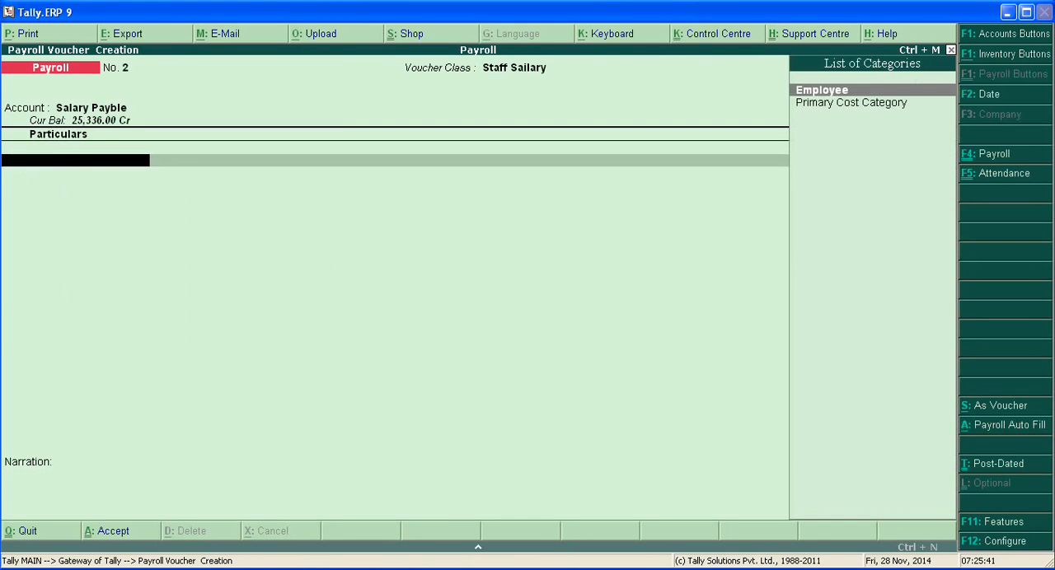
Quit the blank payroll voucher and return to the Gateway of Tally
key("Escape")
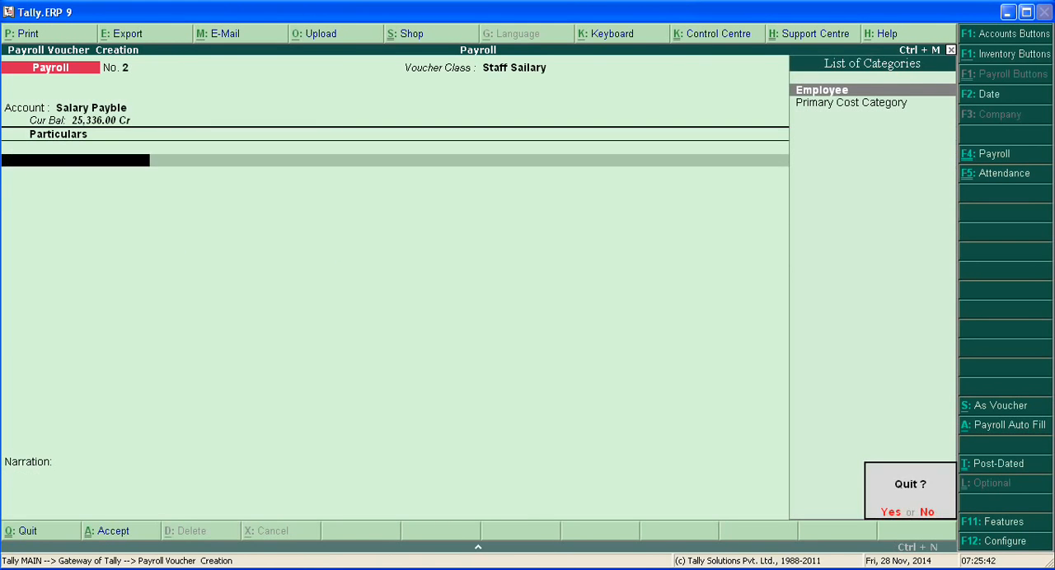
key("n")
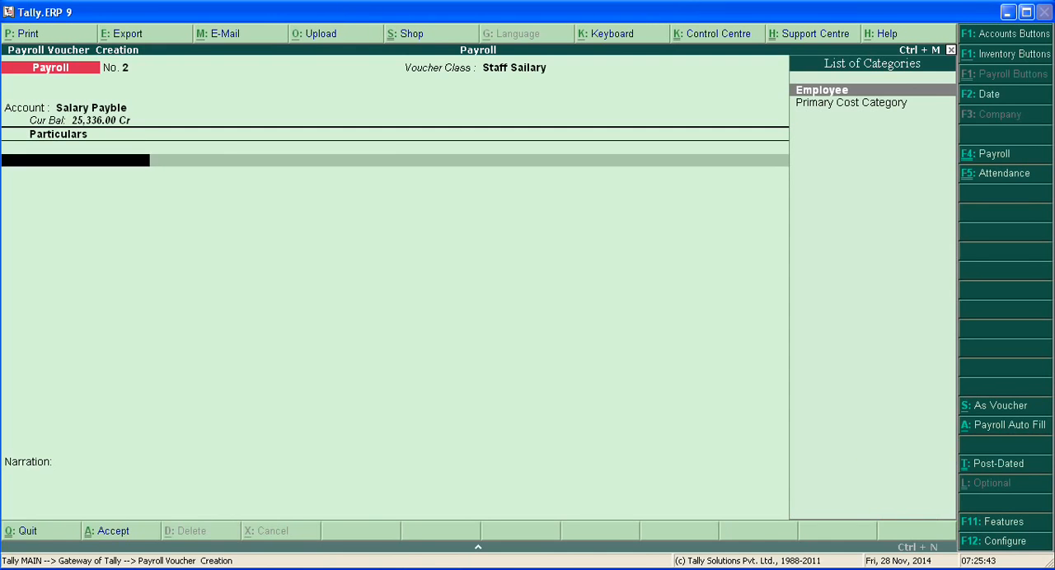
key("ctrl+q")
key("ctrl+q")
key("y")
key("Escape")
key("y")
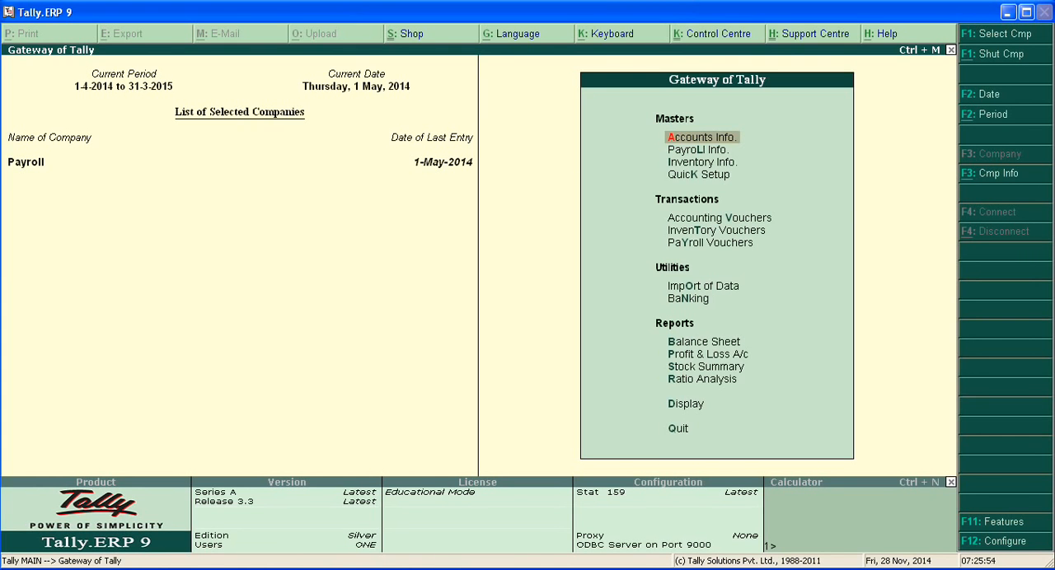
key("Down")
key("Down")
key("Down")
key("Down")
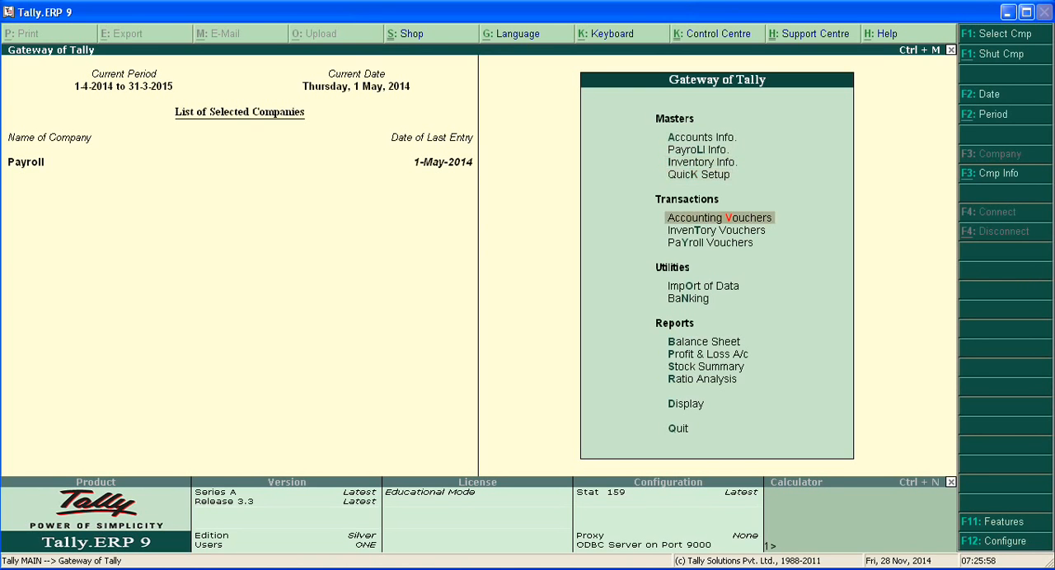
key("Down")
key("Down")
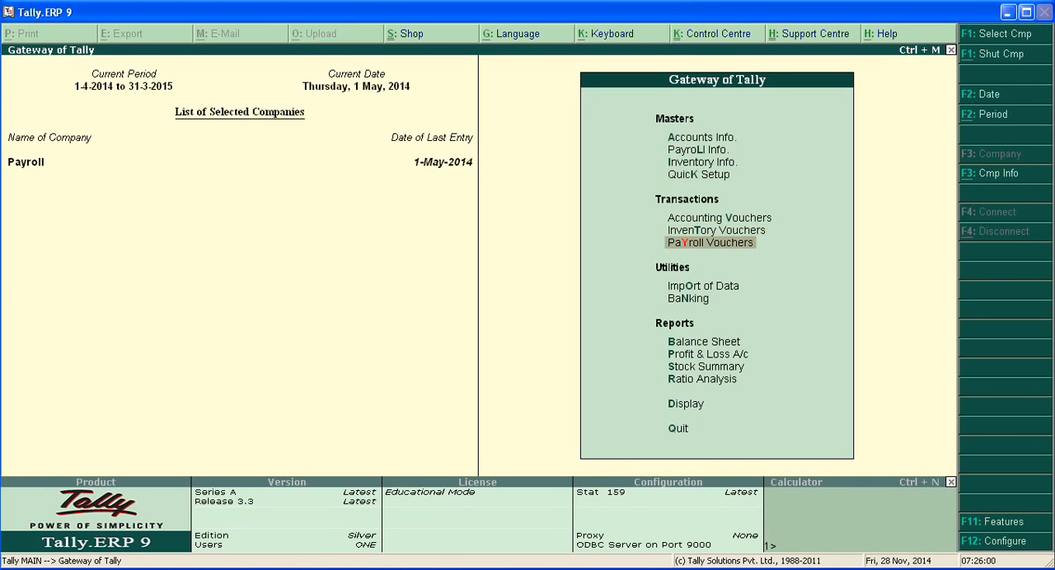
key("Return")
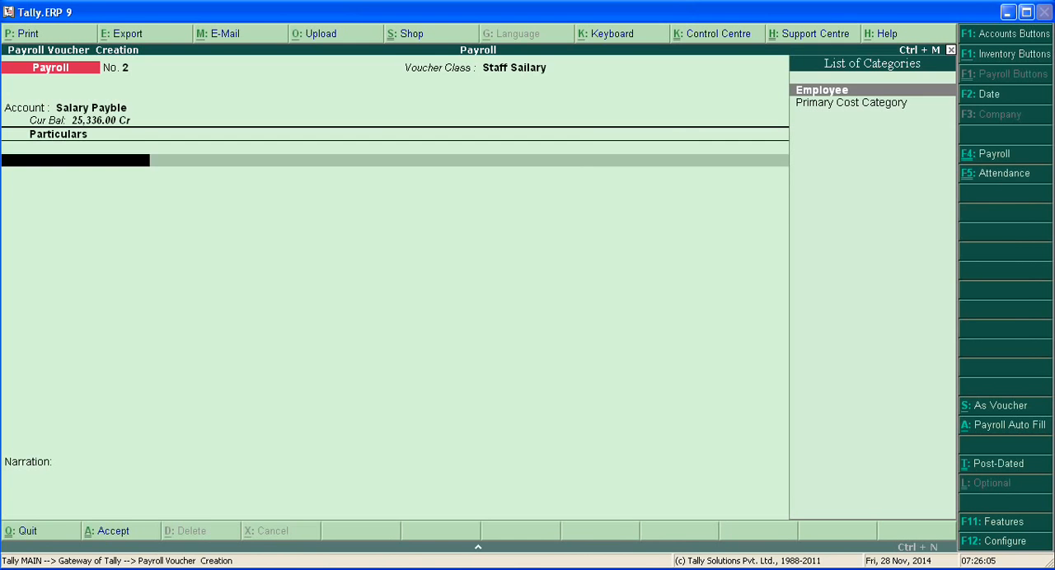
key("F5")
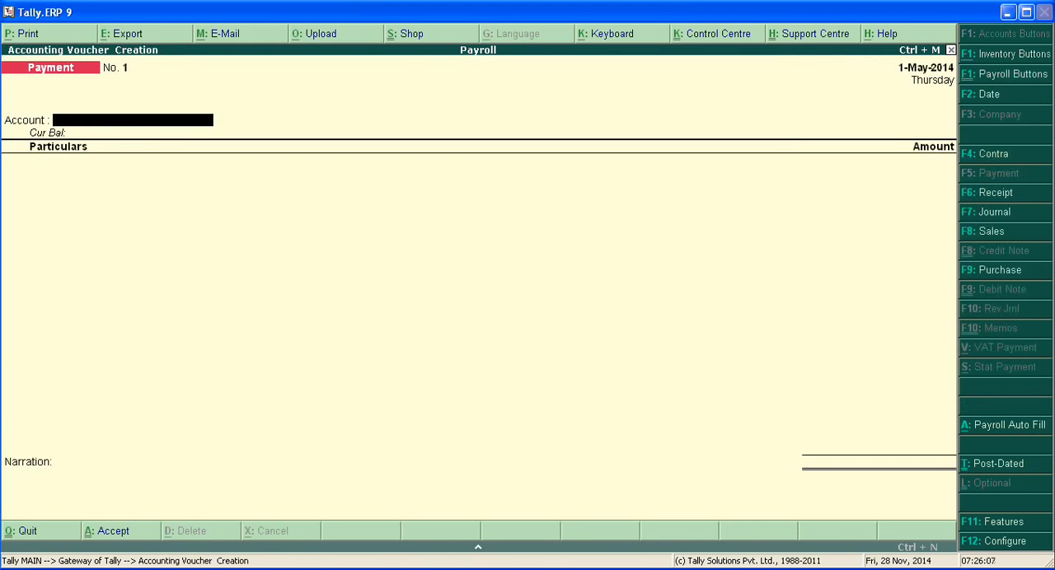
key("Escape")
key("n")
key("Escape")
key("y")
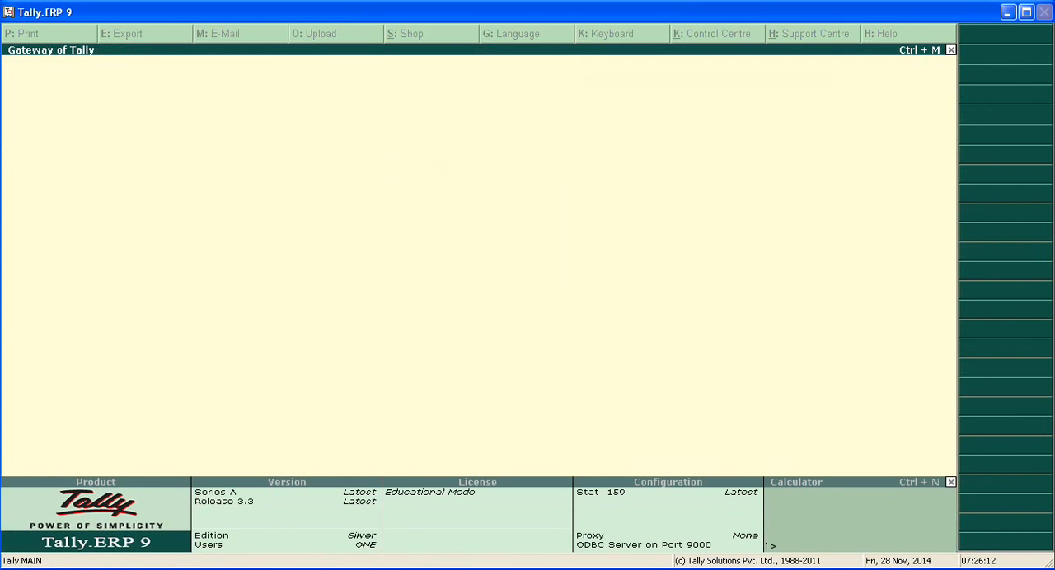
Examine Current Liabilities in the Balance Sheet and return to the Gateway of Tally
key("Down")
key("Down")
key("Down")
key("Down")
key("Down")
key("Down")
key("Down")
key("Down")
key("Down")
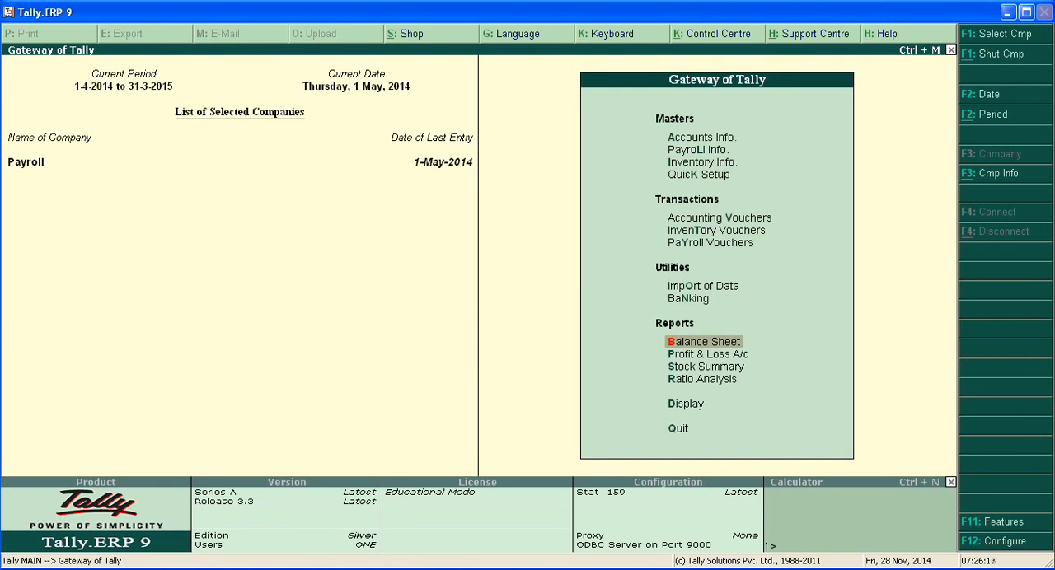
key("Return")
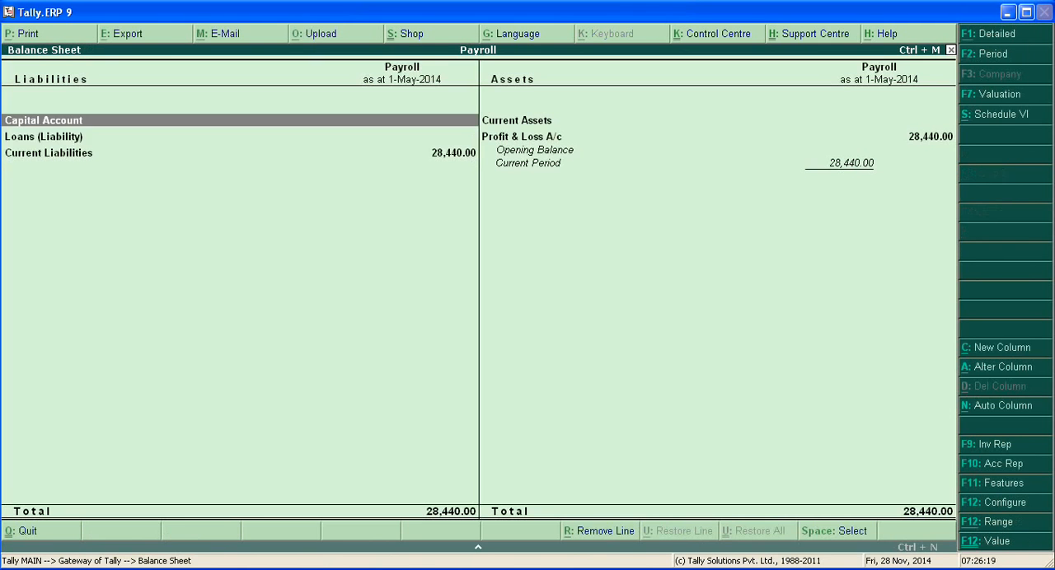
key("Down")
key("Down")
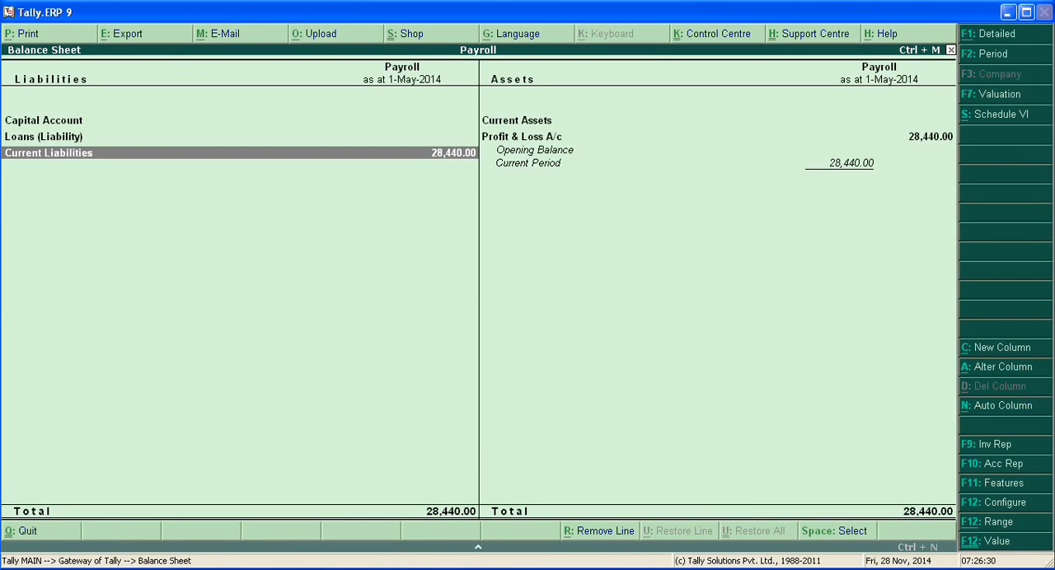
key("Escape")
key("Escape")
key("Return")
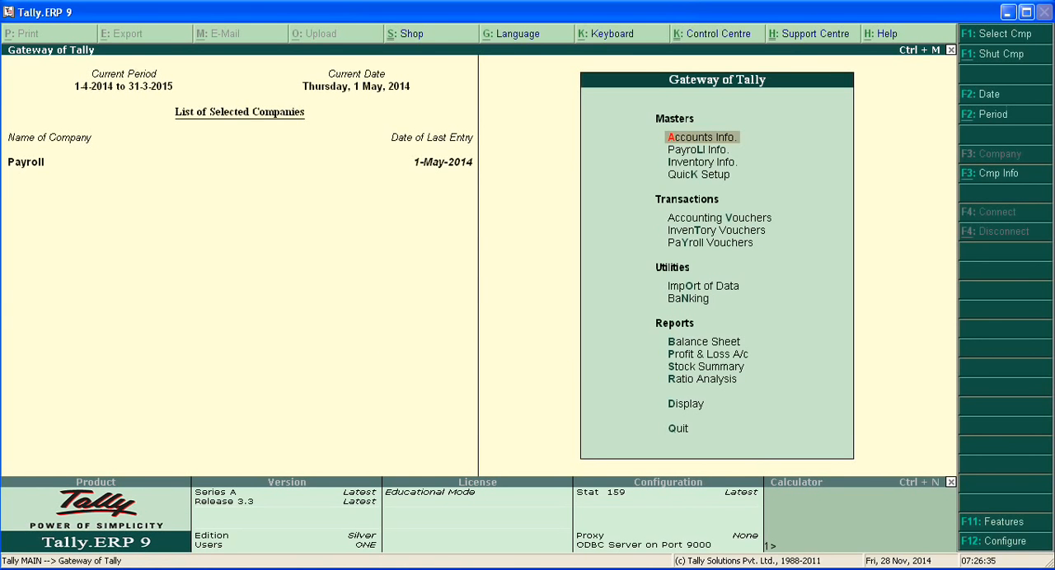
Start a payment voucher from the accounting vouchers with Cash as the account
key("Down")
key("Down")
key("Down")
key("Down")
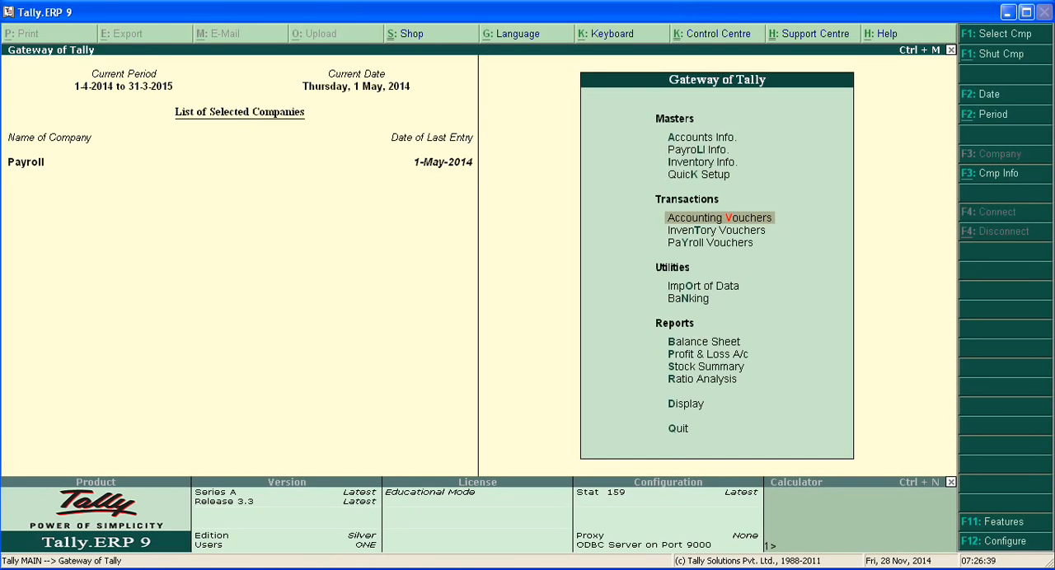
key("Return")
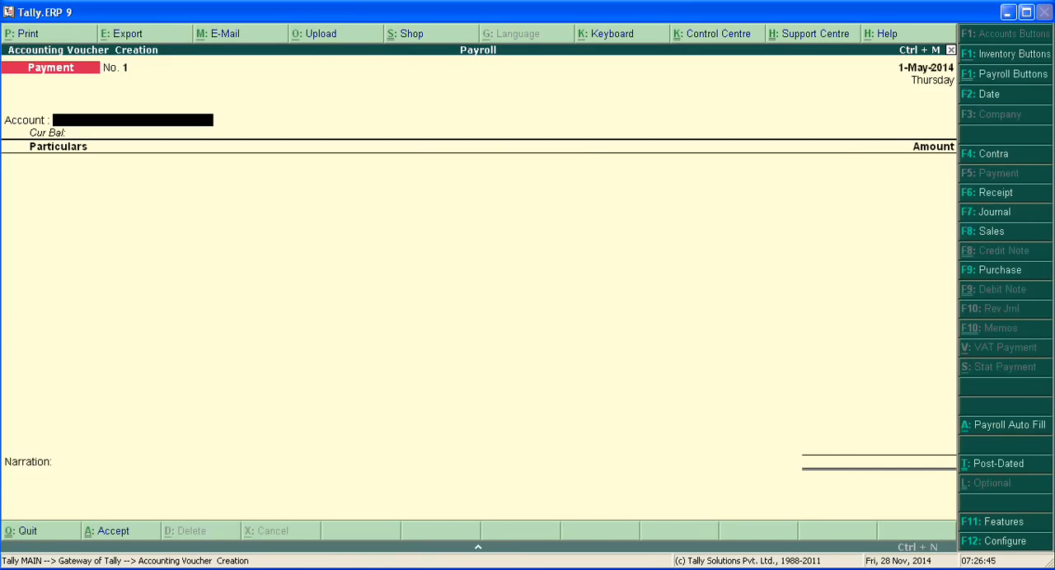
type("C")
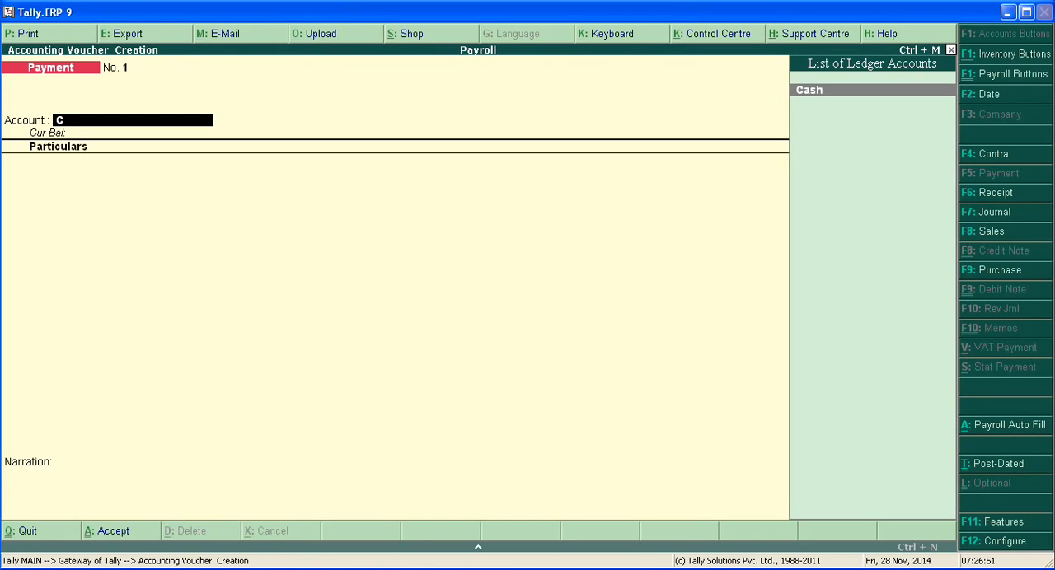
key("Return")
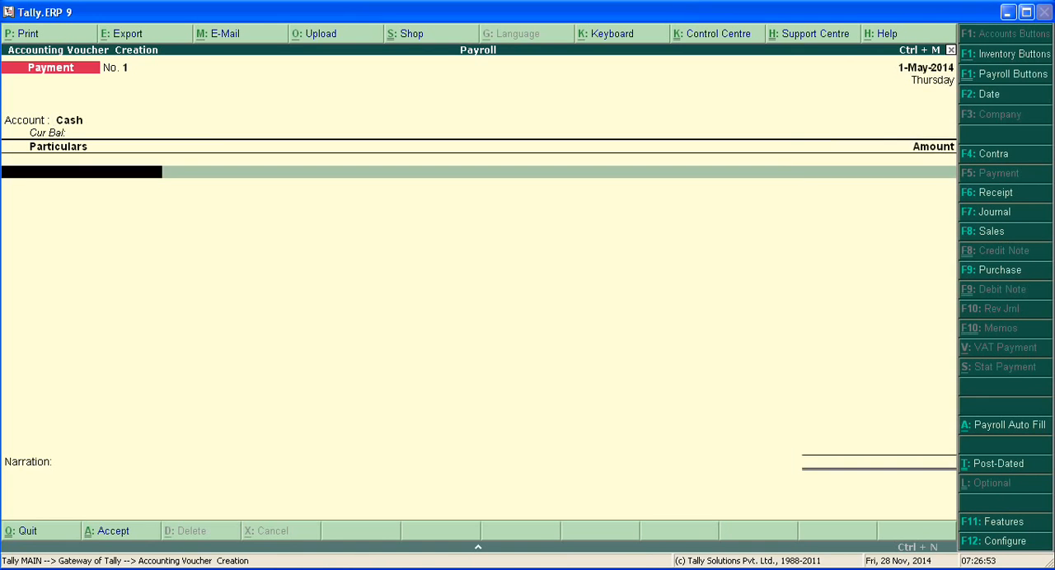
Add the Salary Payble ledger to the payment voucher with an amount of 25336
type("S")
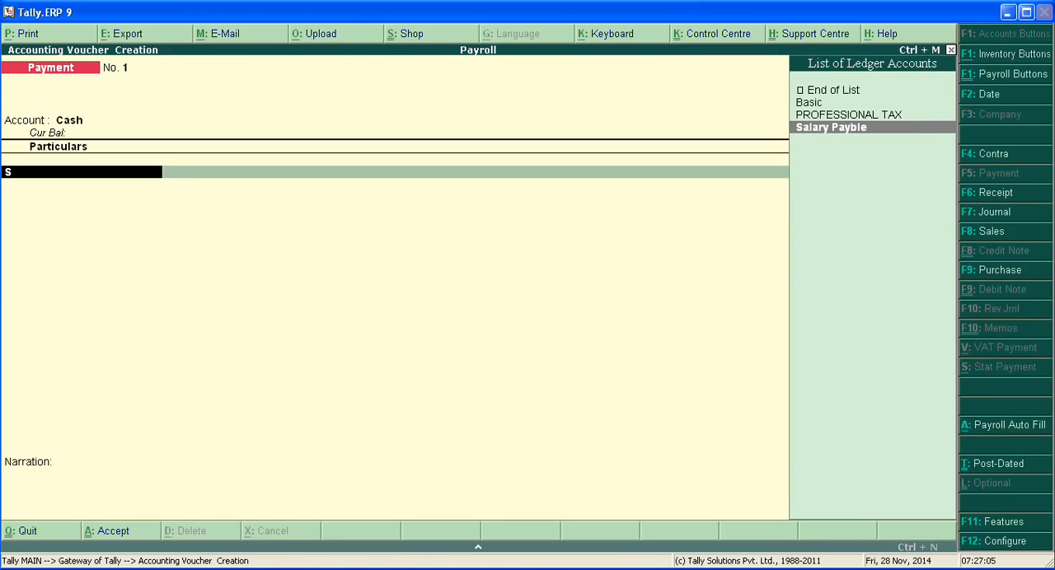
key("Return")
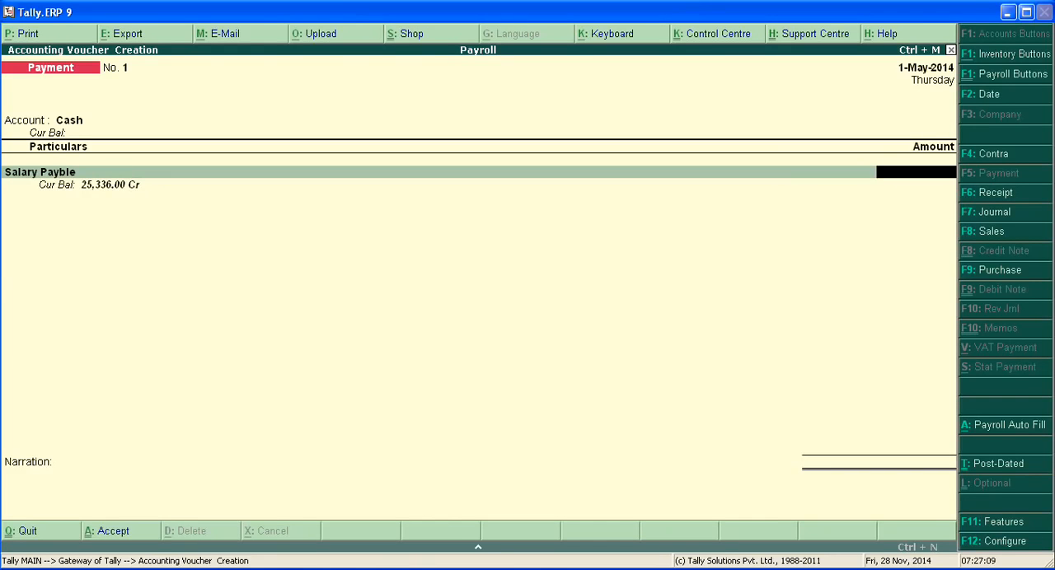
type("25336")
key("Return")
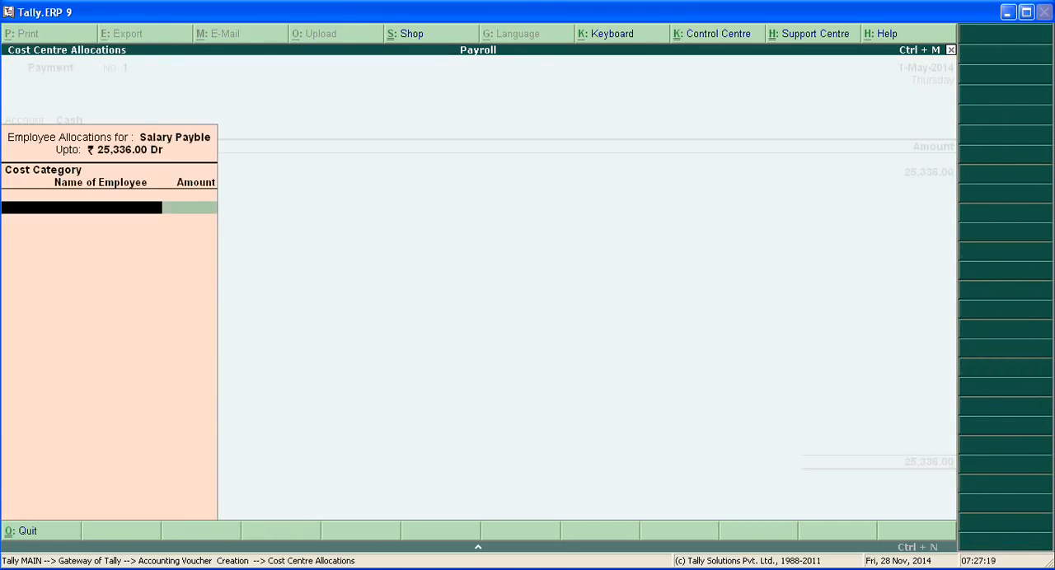
Allocate the full 25,336.00 of Salary Payble to the Account group under the Employee cost category
type("Em")
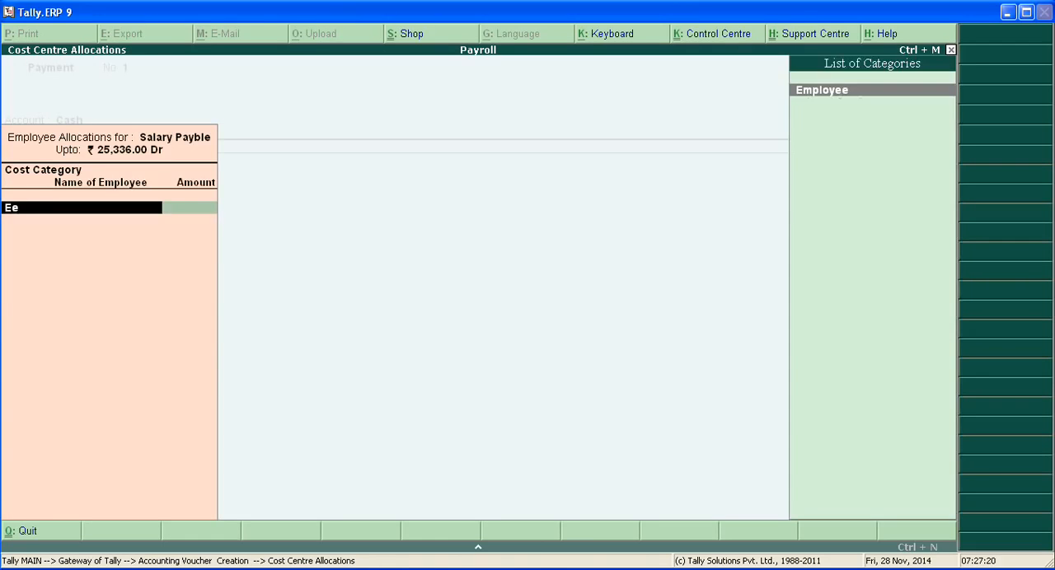
key("Return")
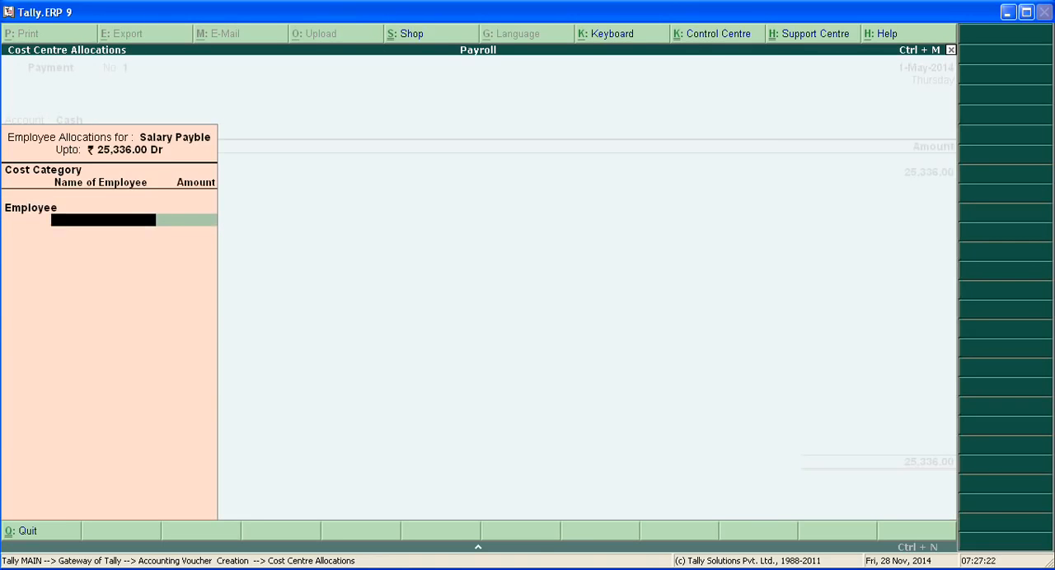
type("A")
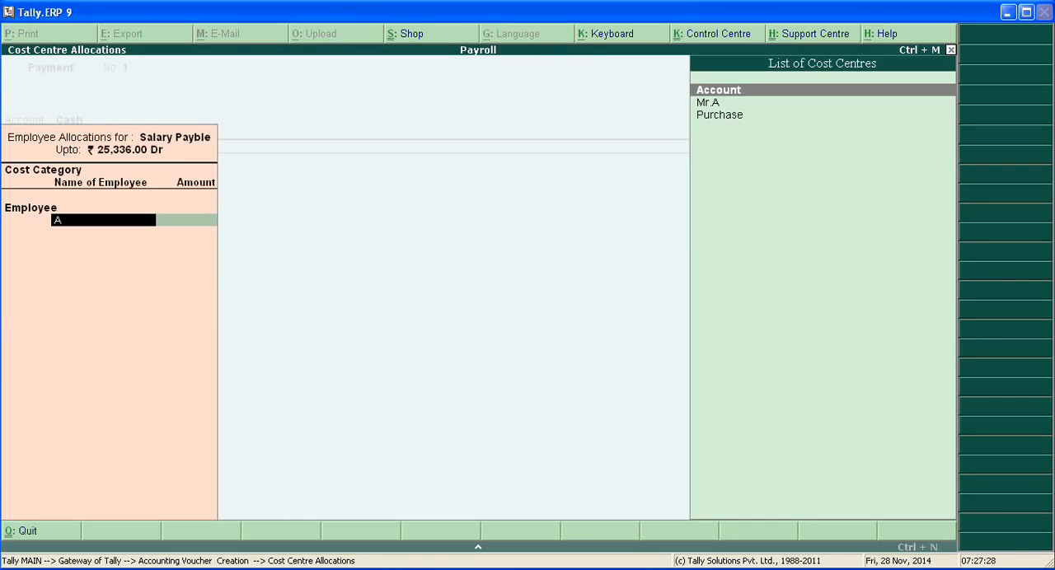
key("Return")
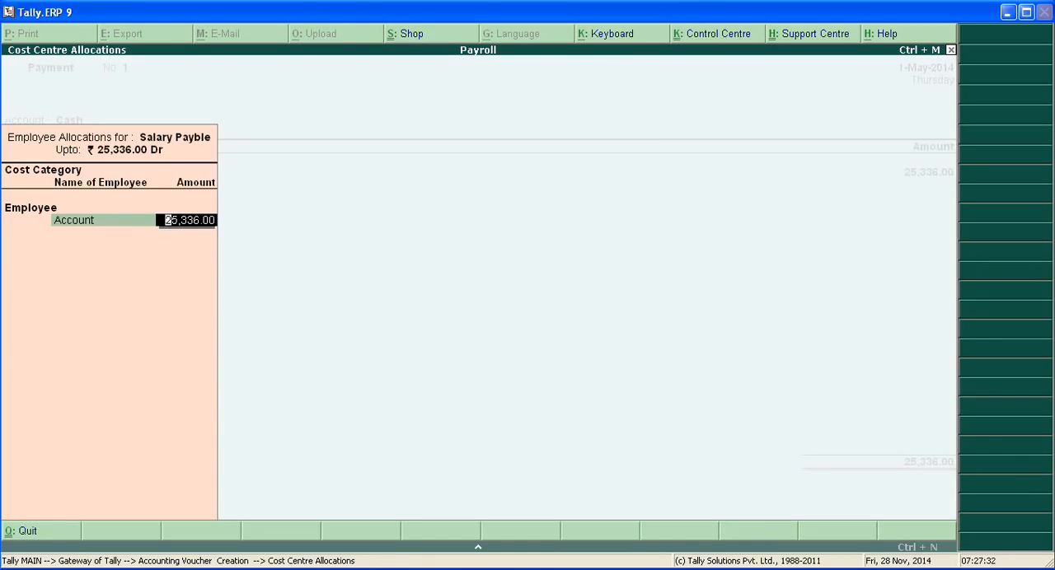
key("Return")
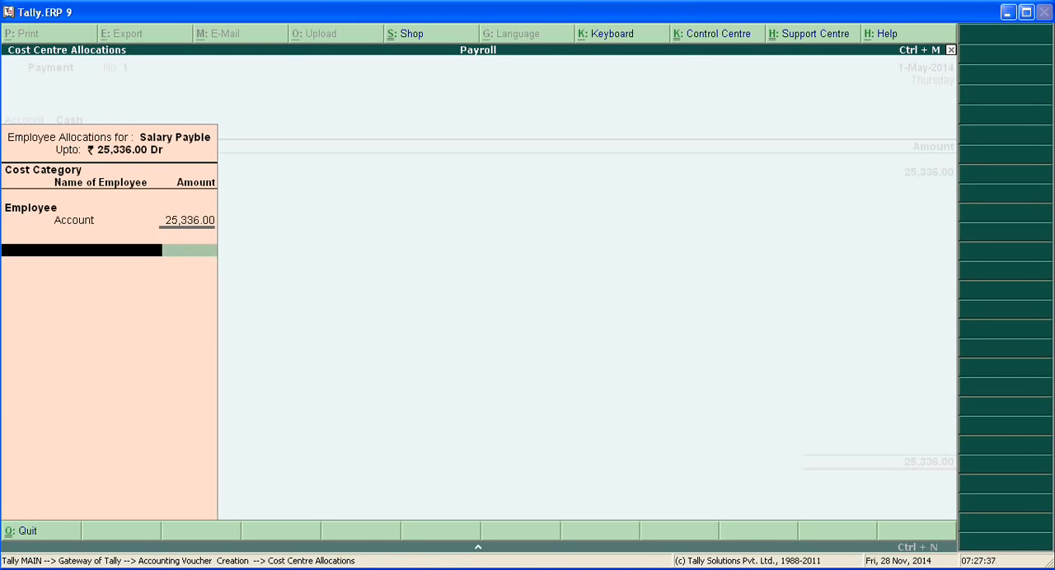
key("BackSpace")
key("BackSpace")
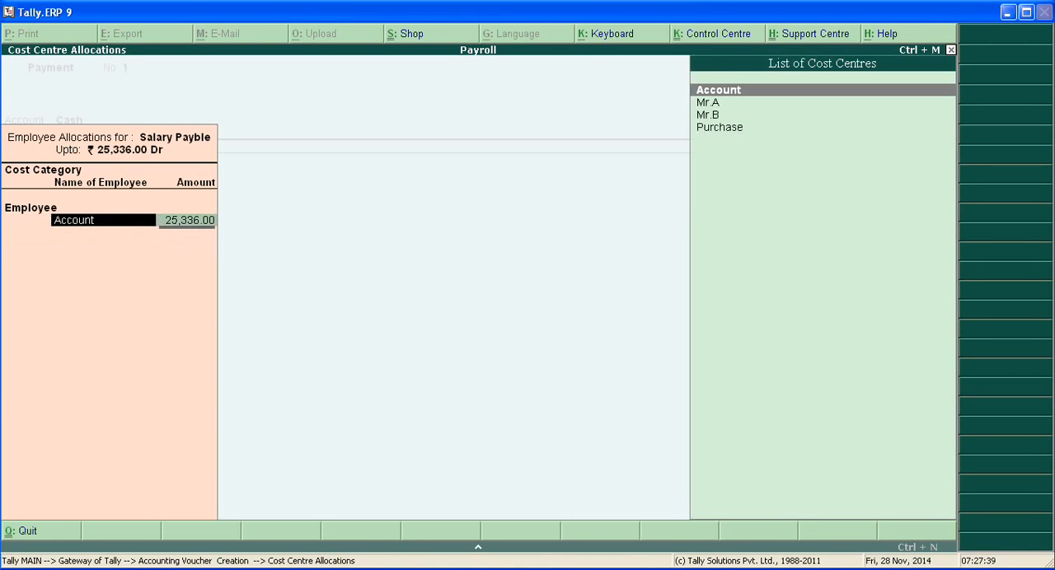
key("Down")
key("Return")
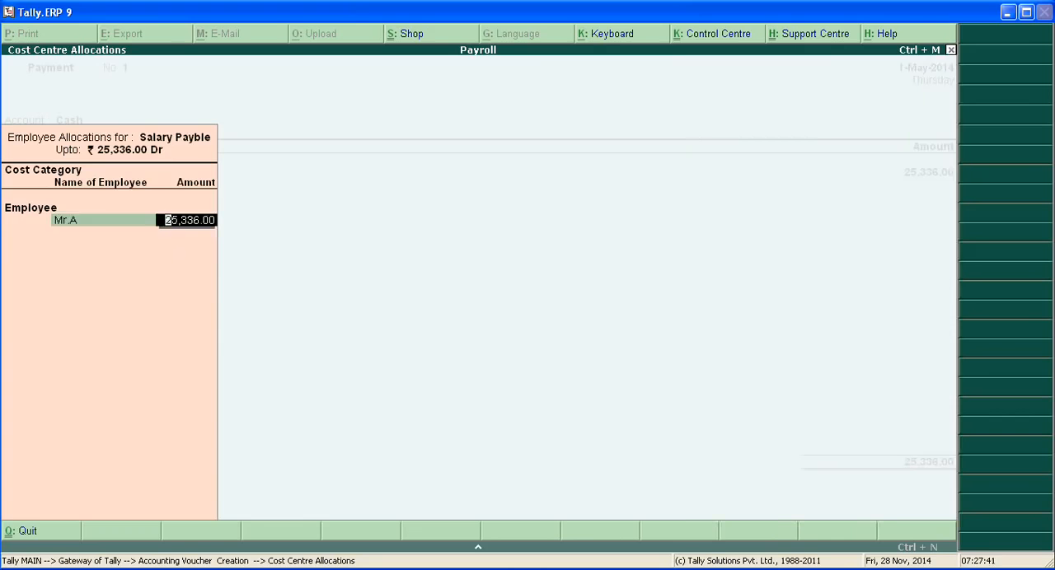
key("BackSpace")
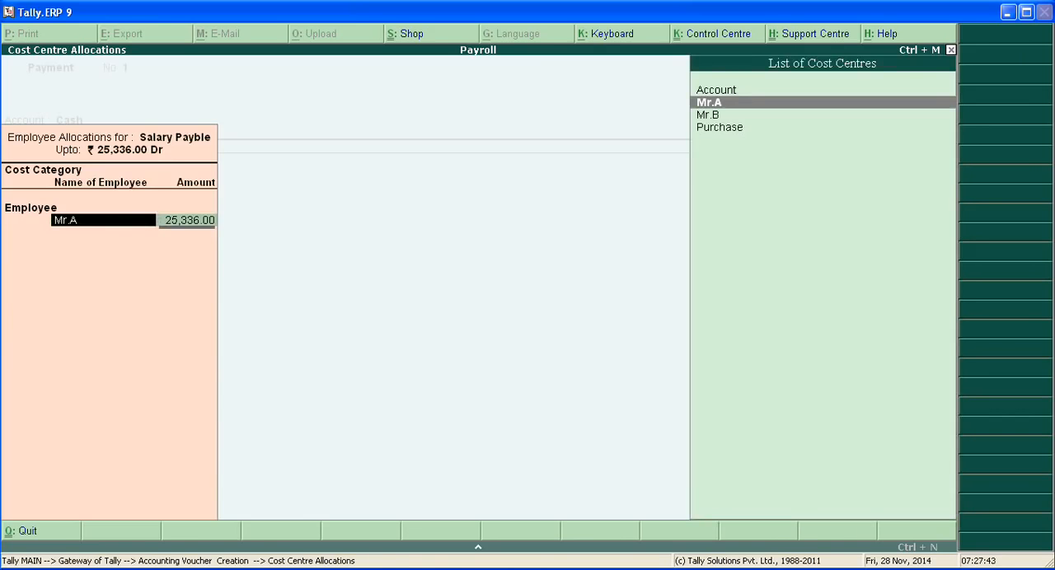
key("Up")
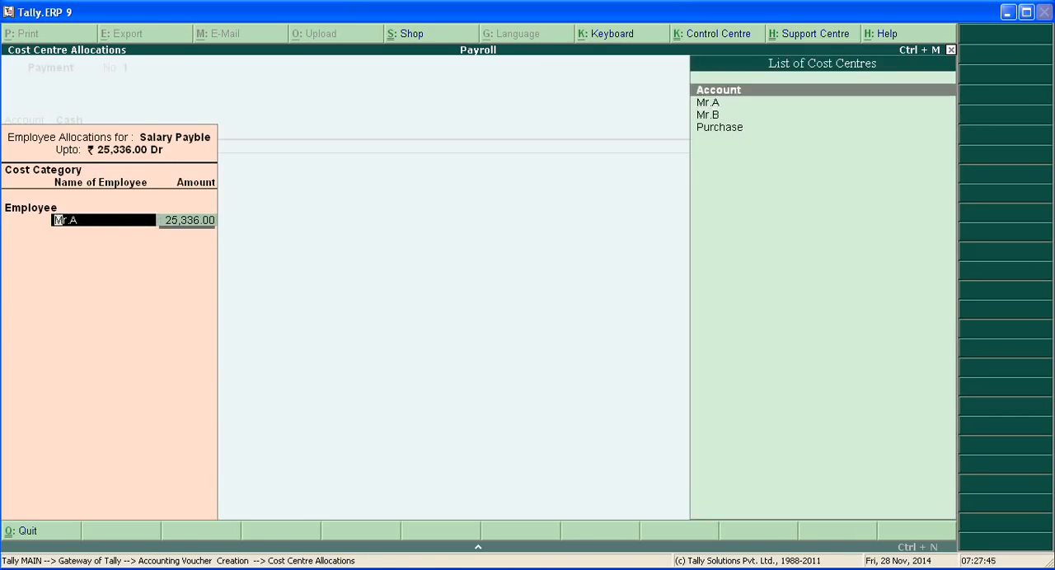
key("Return")
Finish the employee allocation, save the payment voucher without a narration, and return to the Gateway of Tally
key("Return")
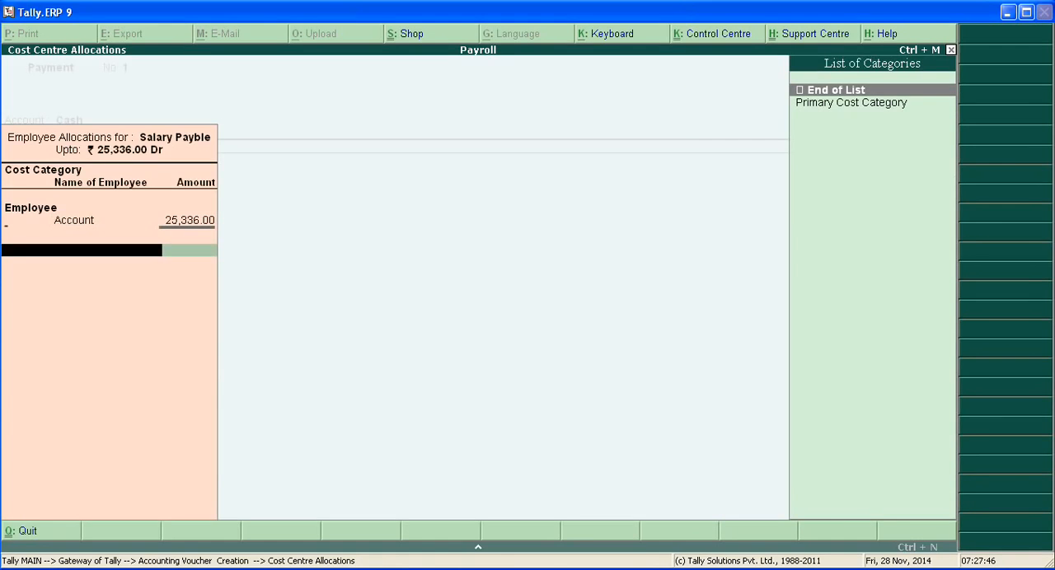
key("Return")
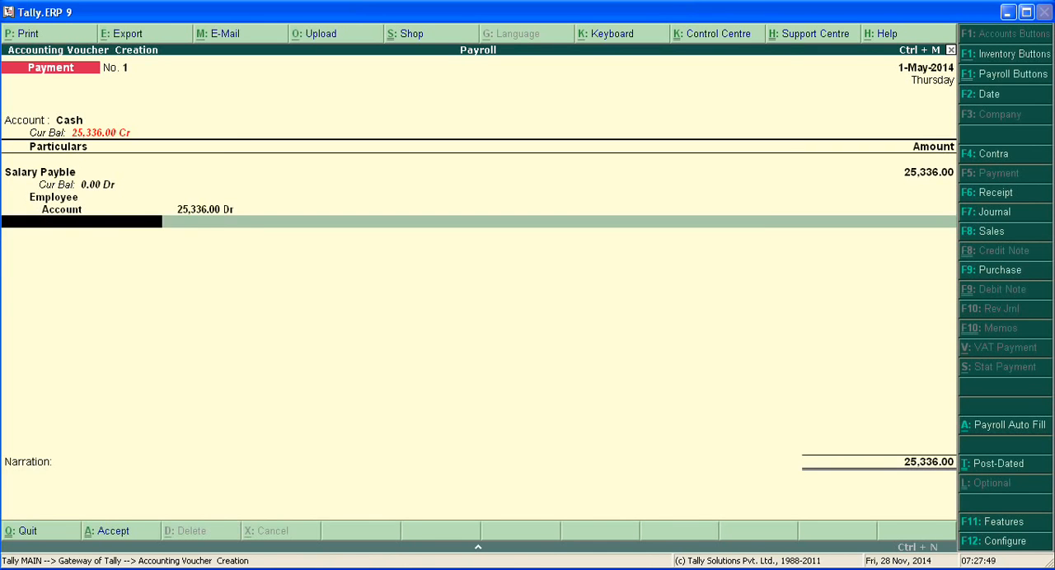
key("Return")
key("Return")
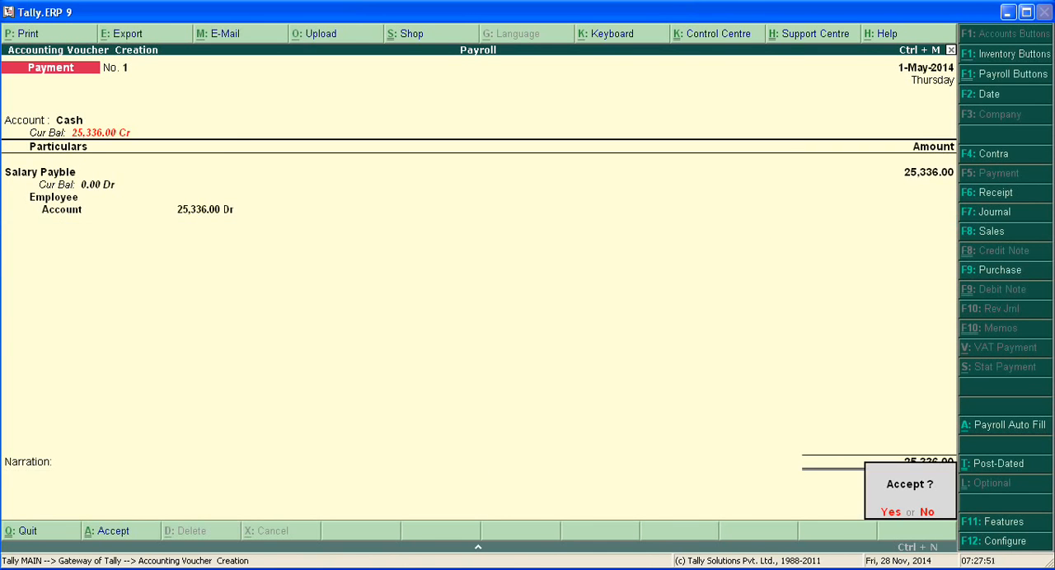
key("Return")
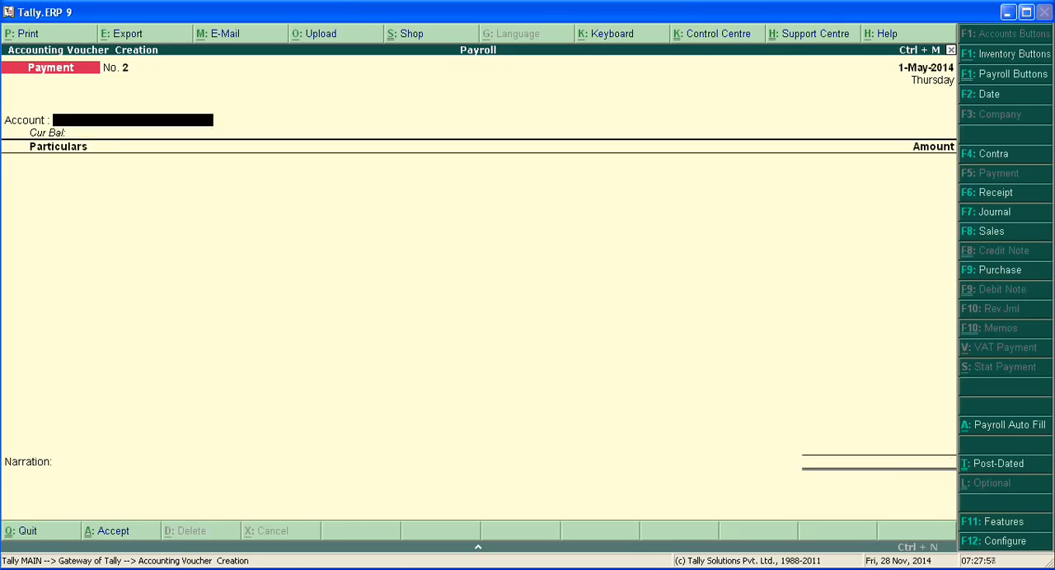
key("Escape")
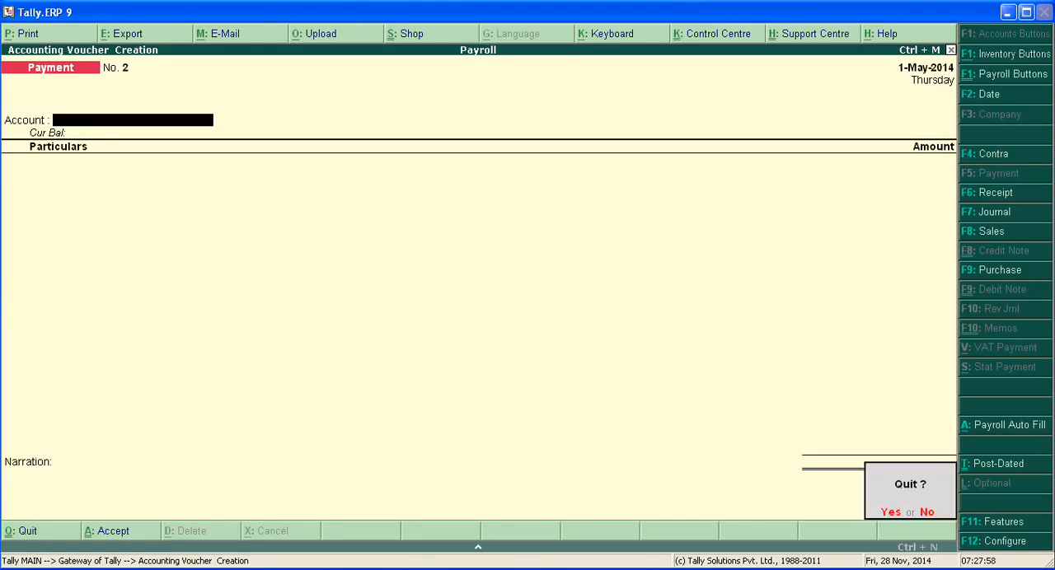
key("n")
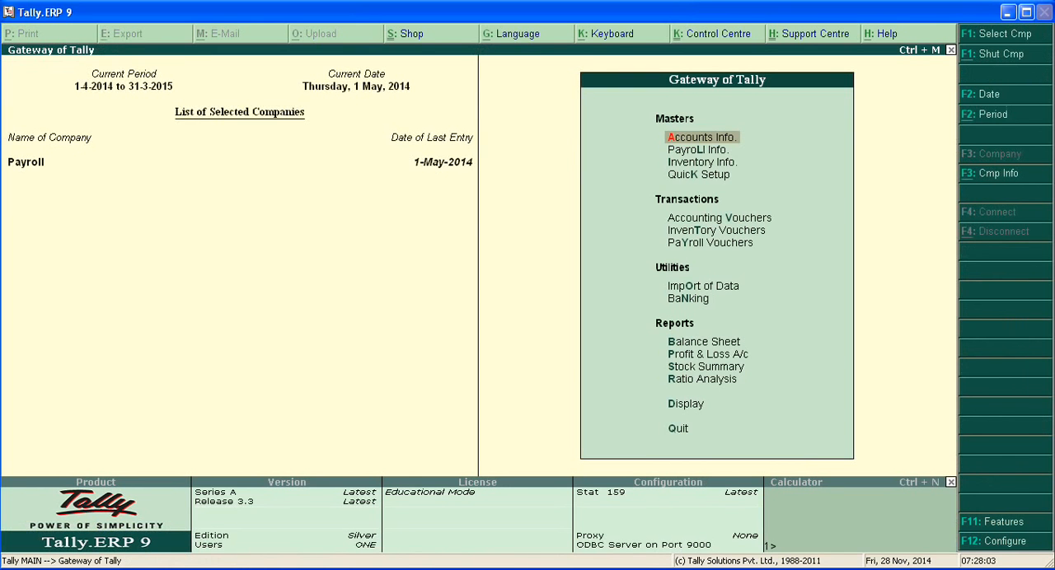
Open the Statements of Payroll within the Payroll Reports
key("Down")
key("Down")
key("Down")
key("Down")
key("Down")
key("Down")
key("Down")
key("Down")
key("Down")
key("Down")
key("Down")
key("Down")
key("Down")
key("Down")
key("Down")
key("Up")
key("Up")
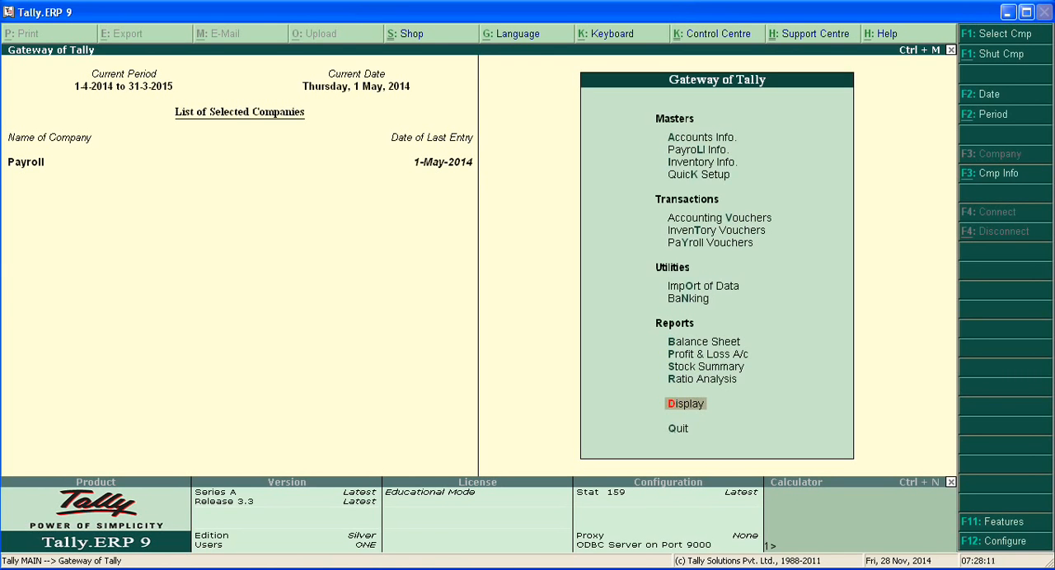
key("Return")
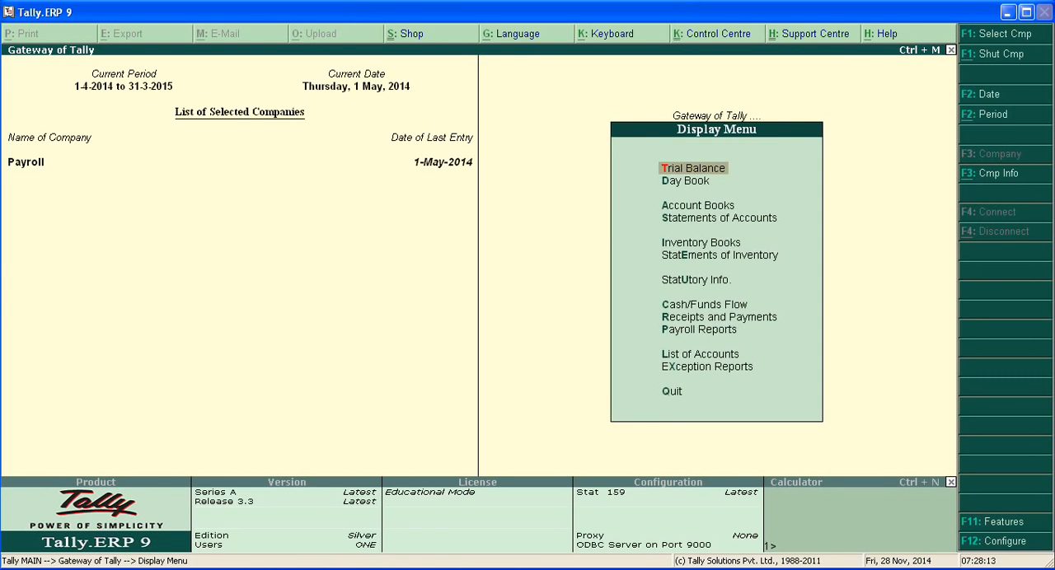
key("Down")
key("Down")
key("Down")
key("Down")
key("Down")
key("Down")
key("Down")
key("Down")
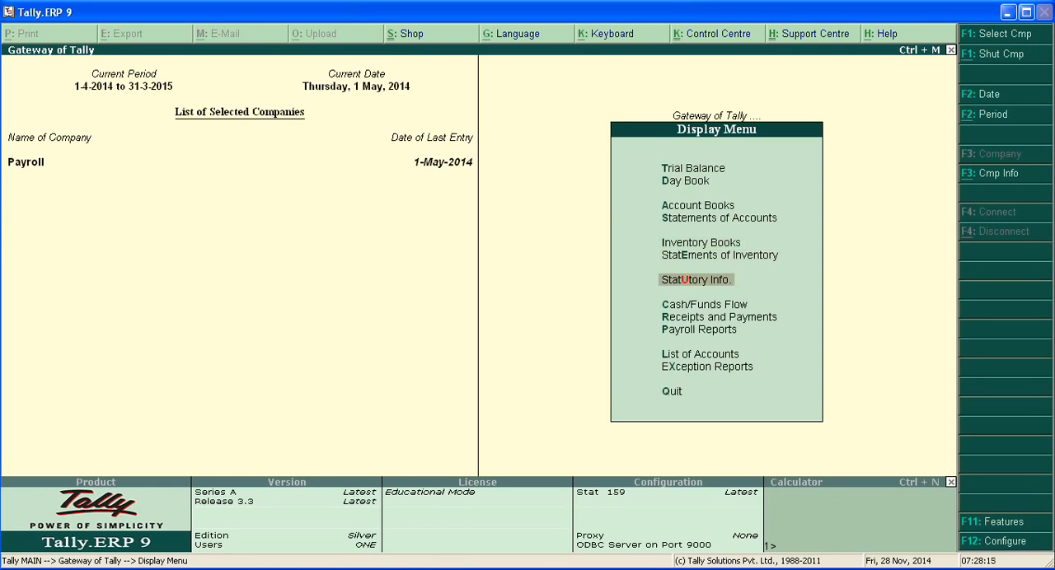
key("Down")
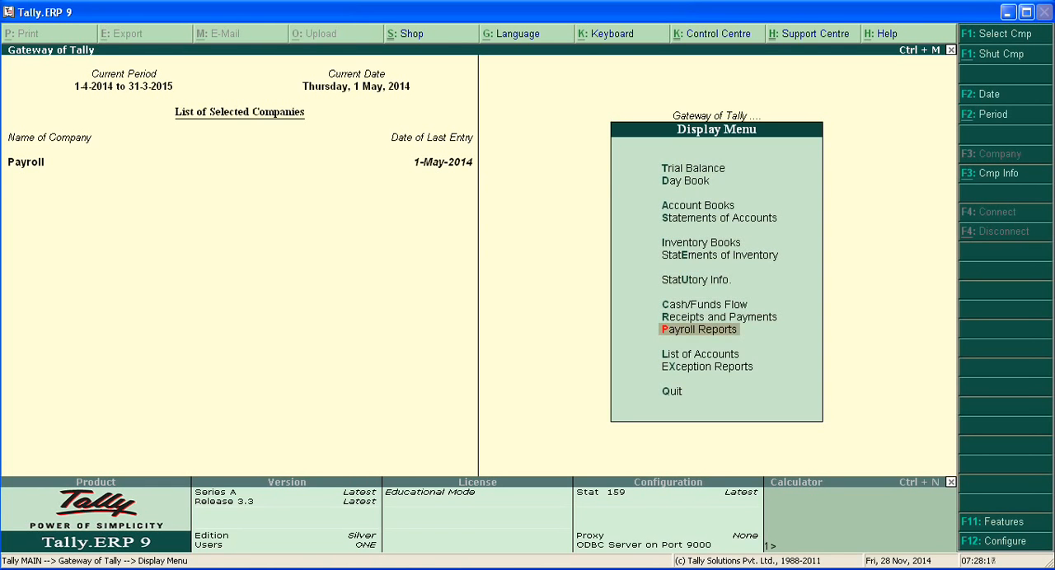
key("Return")
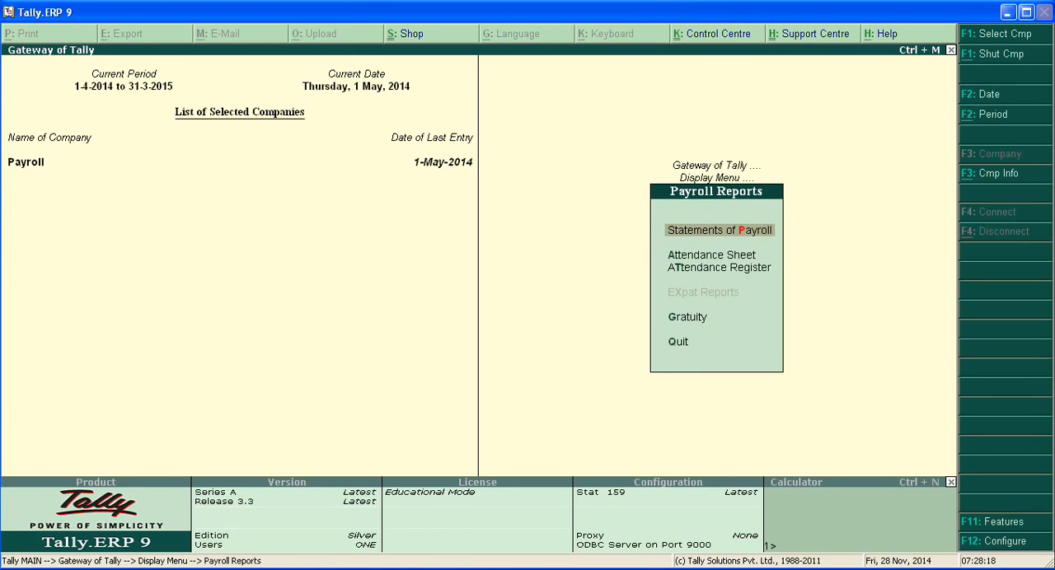
key("Return")
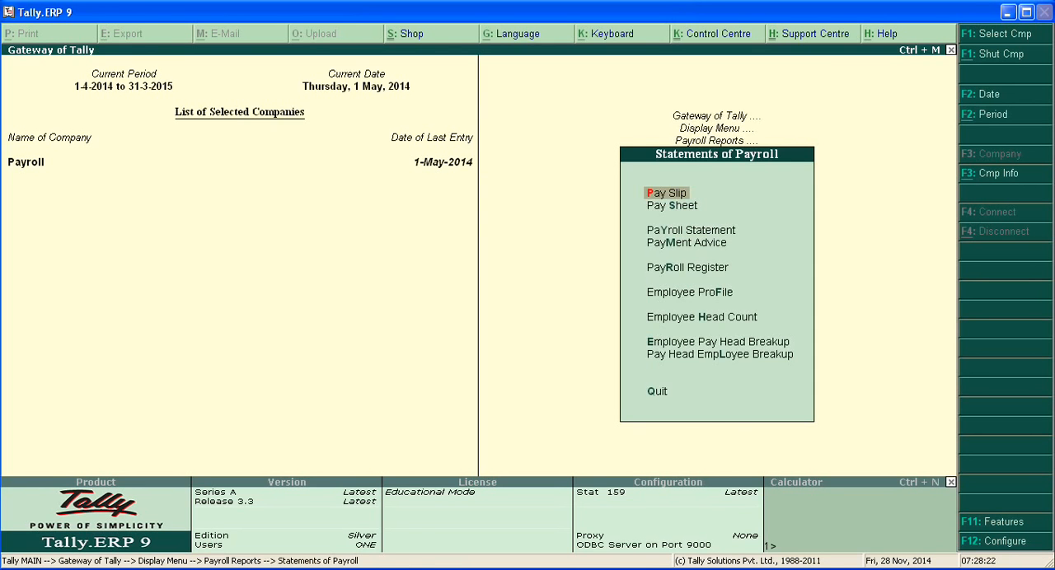
Examine the single pay slip of the first listed employee and return to the Statements of Payroll
key("Return")
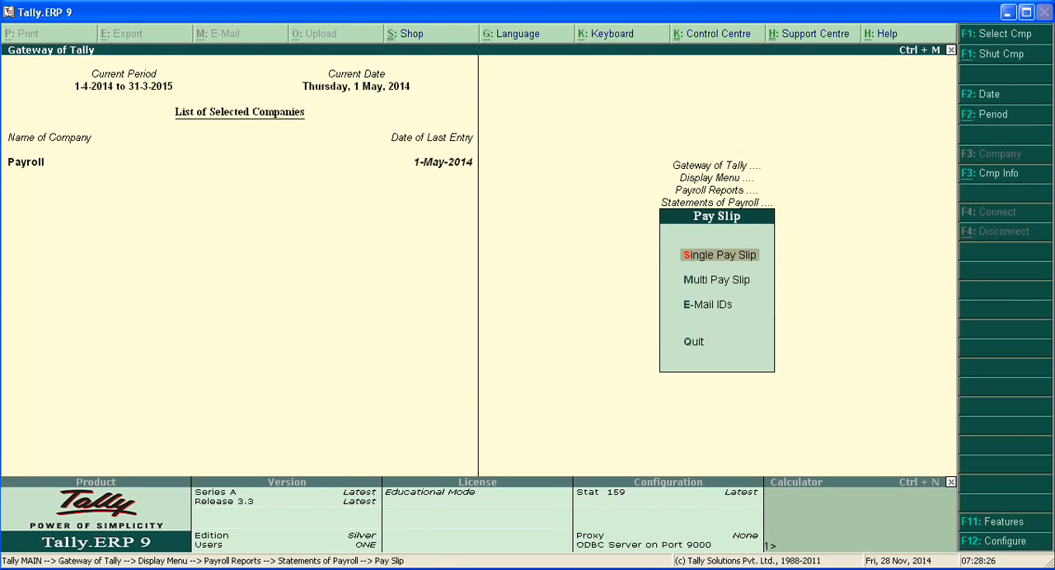
key("Return")
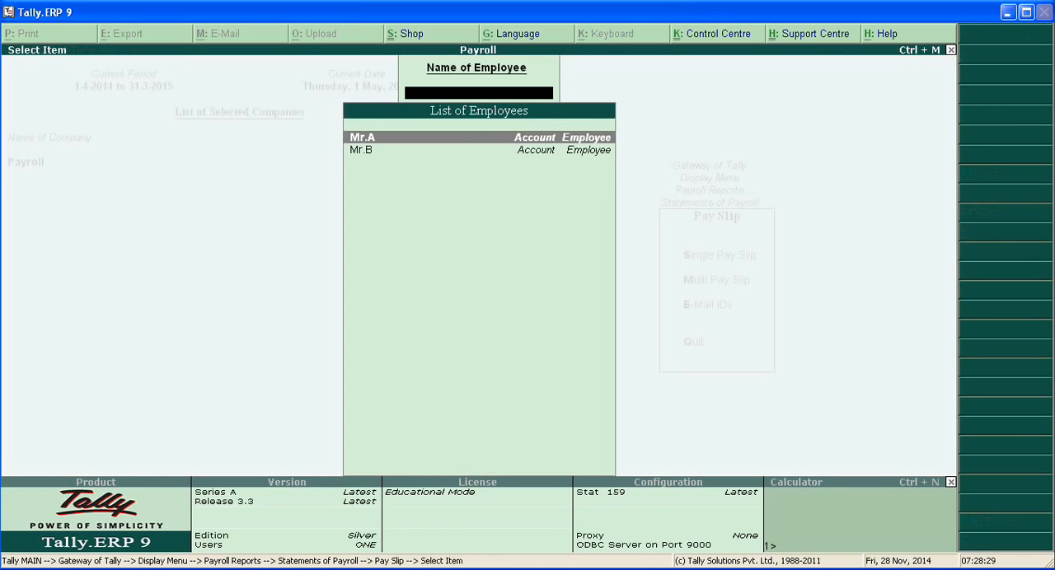
key("Return")
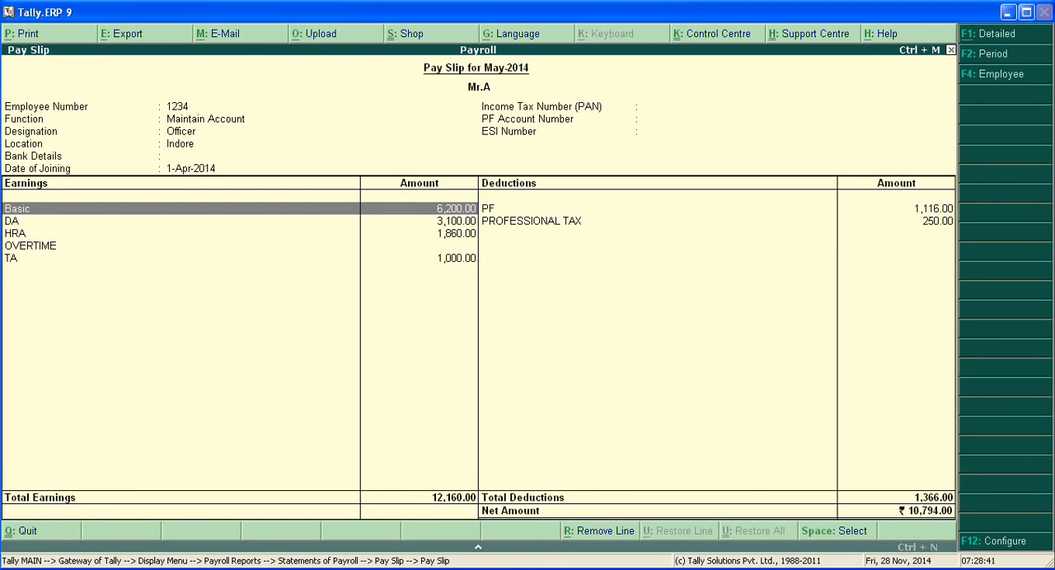
key("Escape")
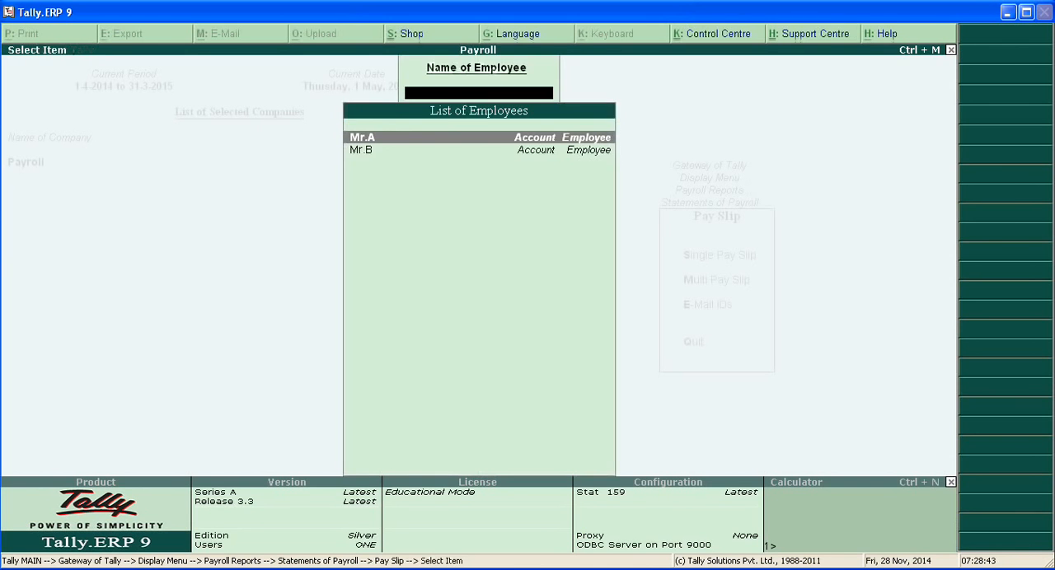
key("Escape")
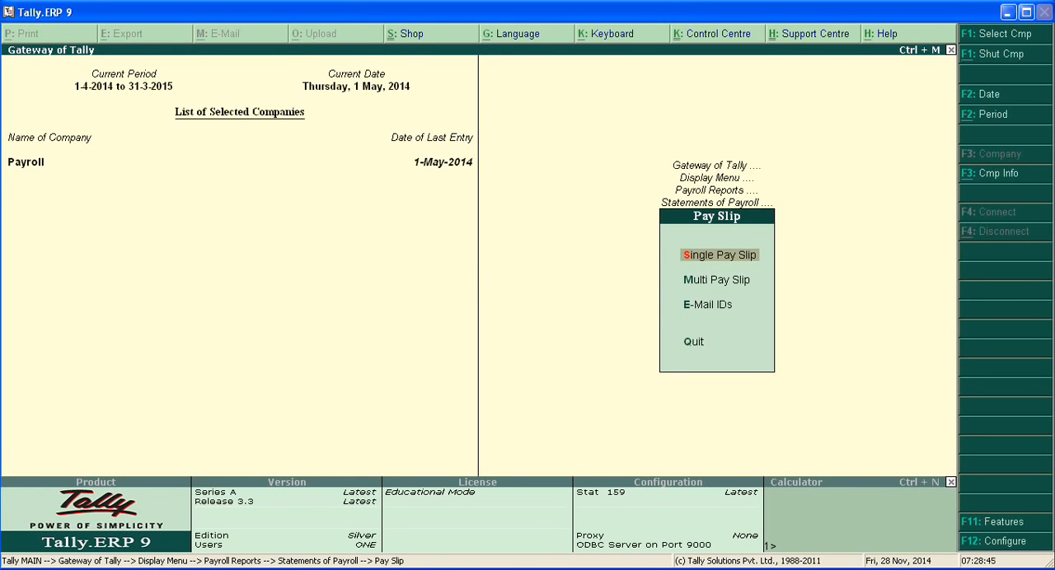
key("Escape")
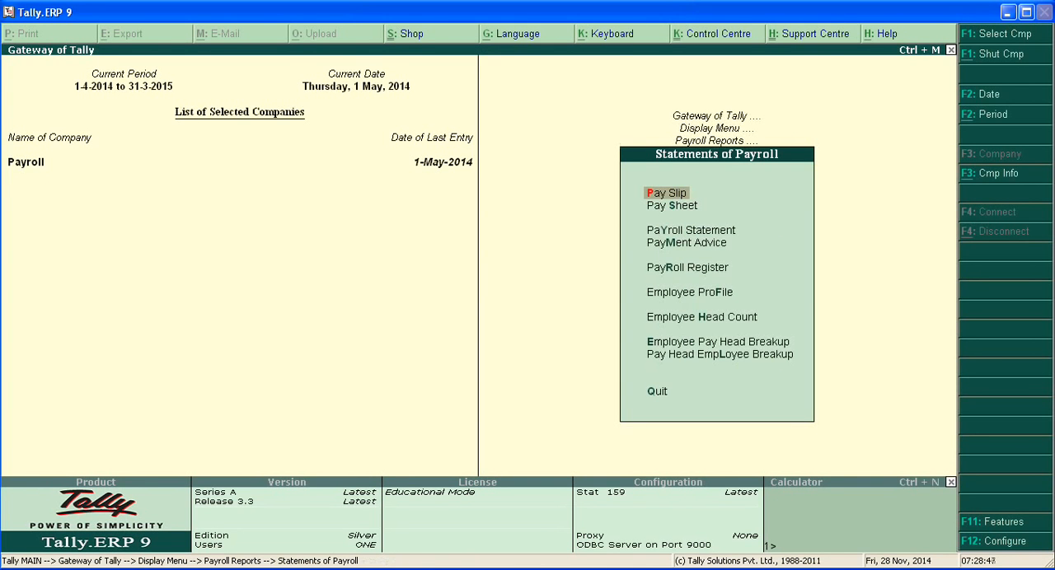
Look over the other reports offered under Statements of Payroll and return to the Gateway of Tally
key("Down")
key("Down")
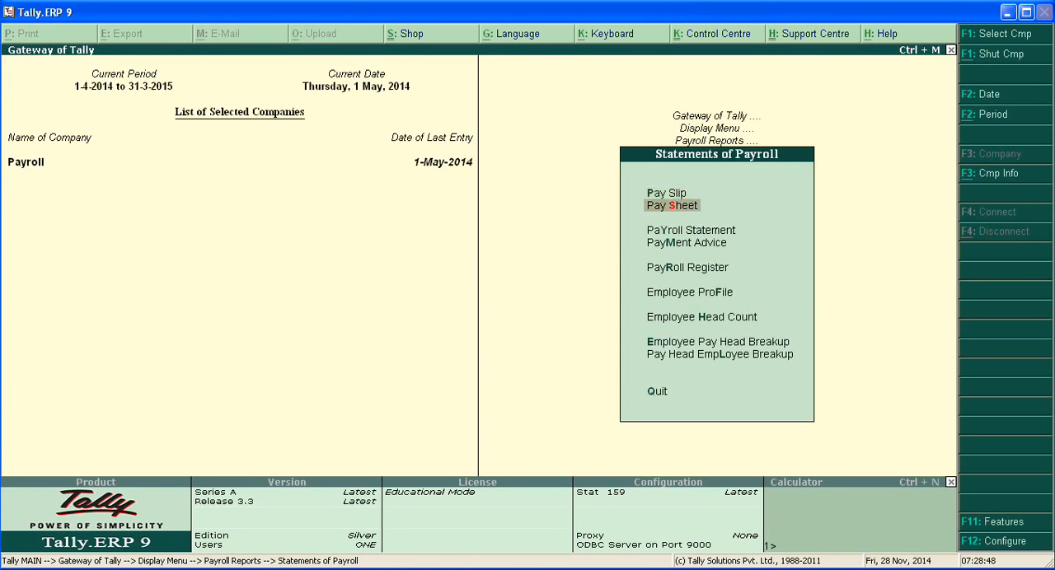
key("Down")
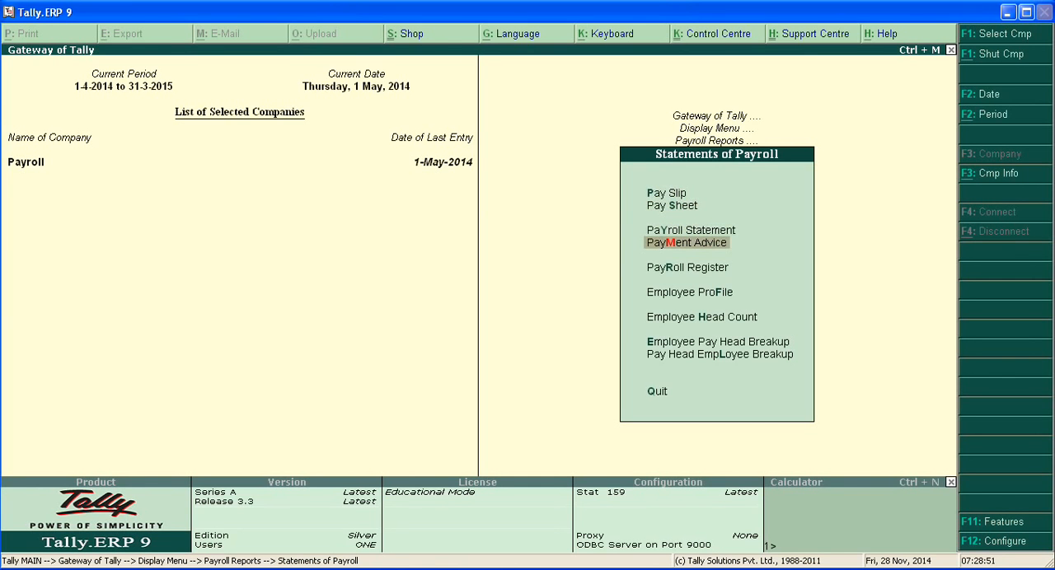
key("Down")
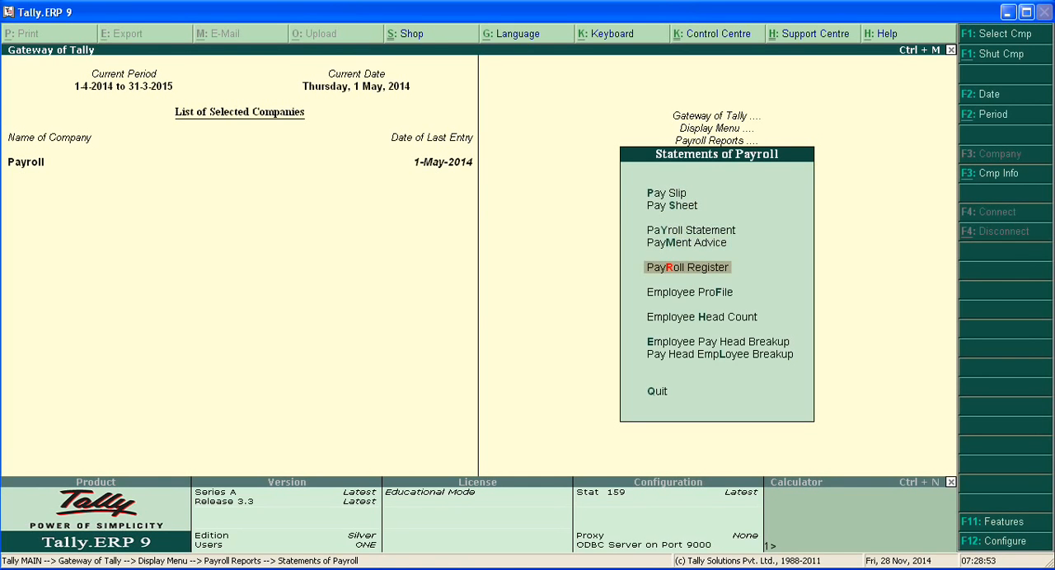
key("Down")
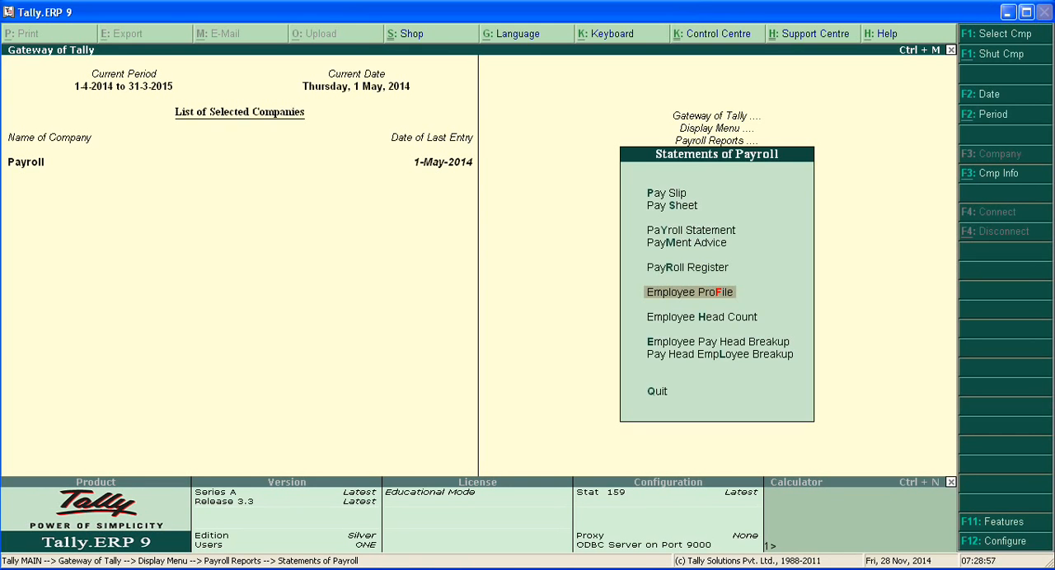
key("Escape")
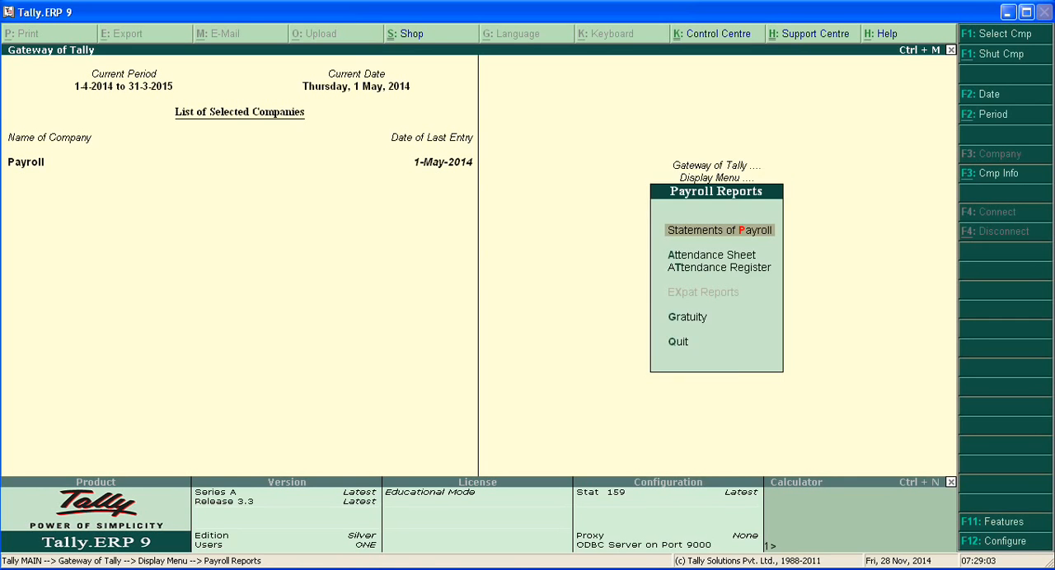
key("Escape")
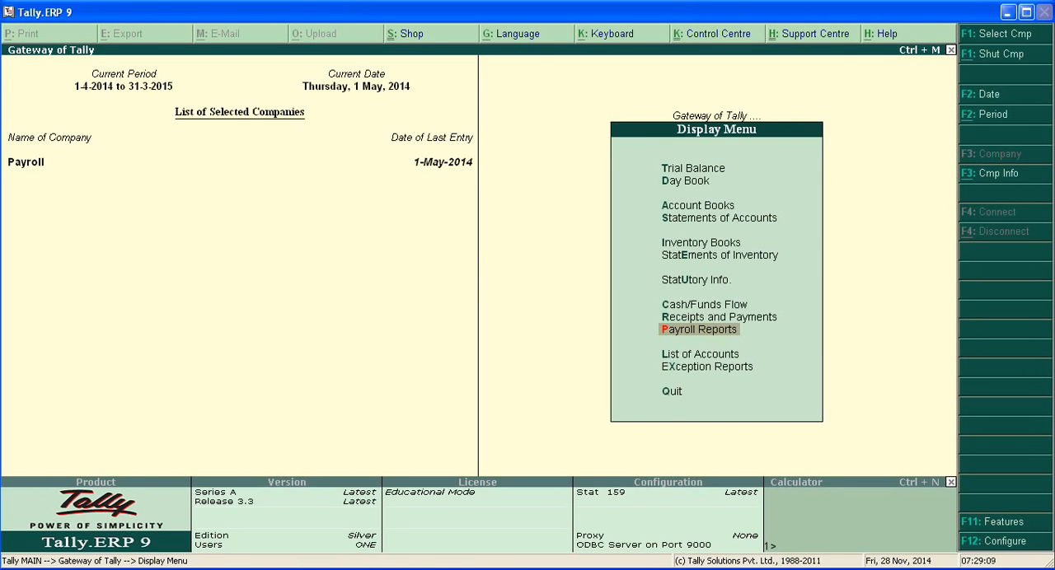
key("Escape")
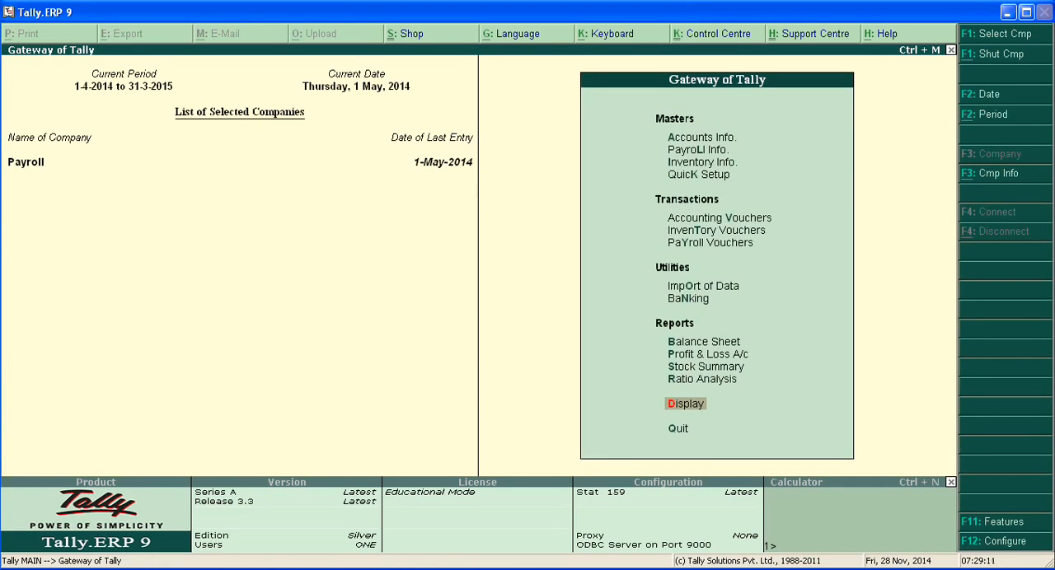